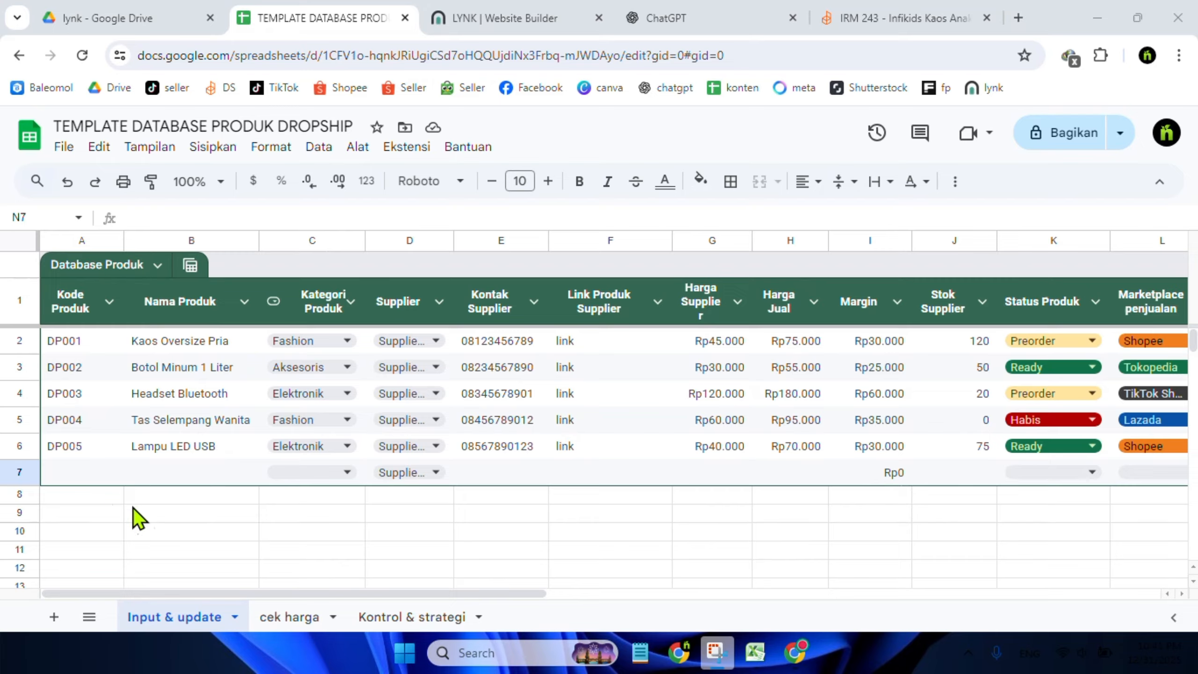
Enter the product code dp001 in the first empty row's Kode Produk cell
{"action": "left_click", "coordinate": [75, 471]}
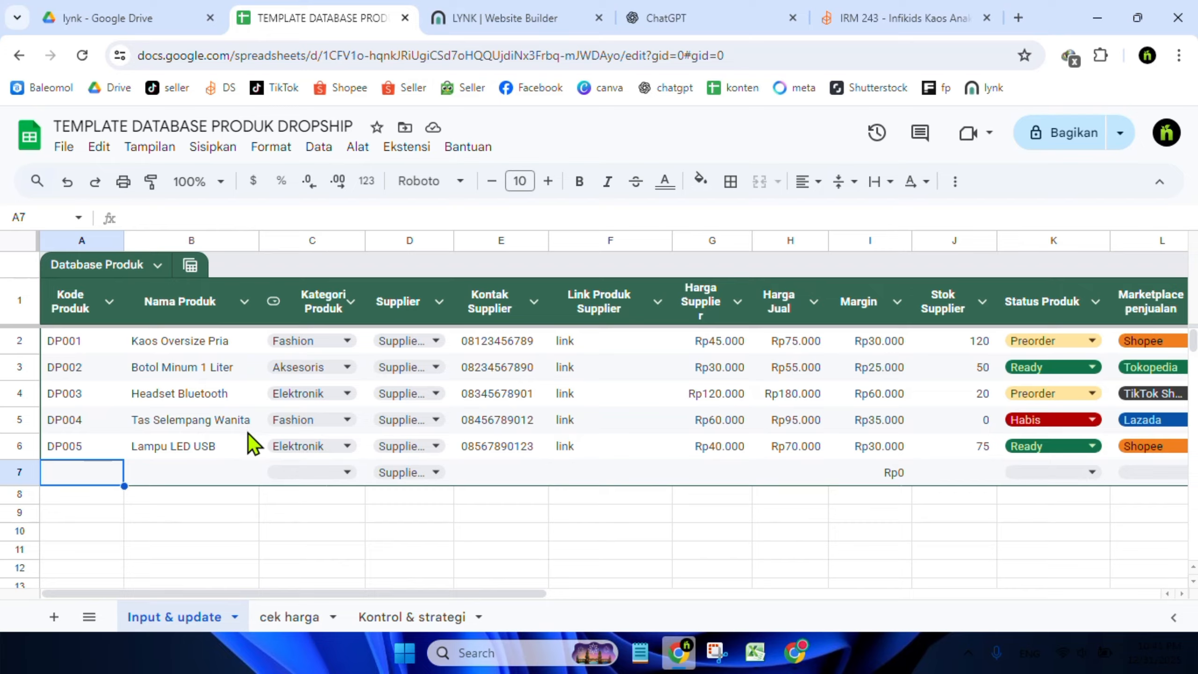
{"action": "type", "text": "dp"}
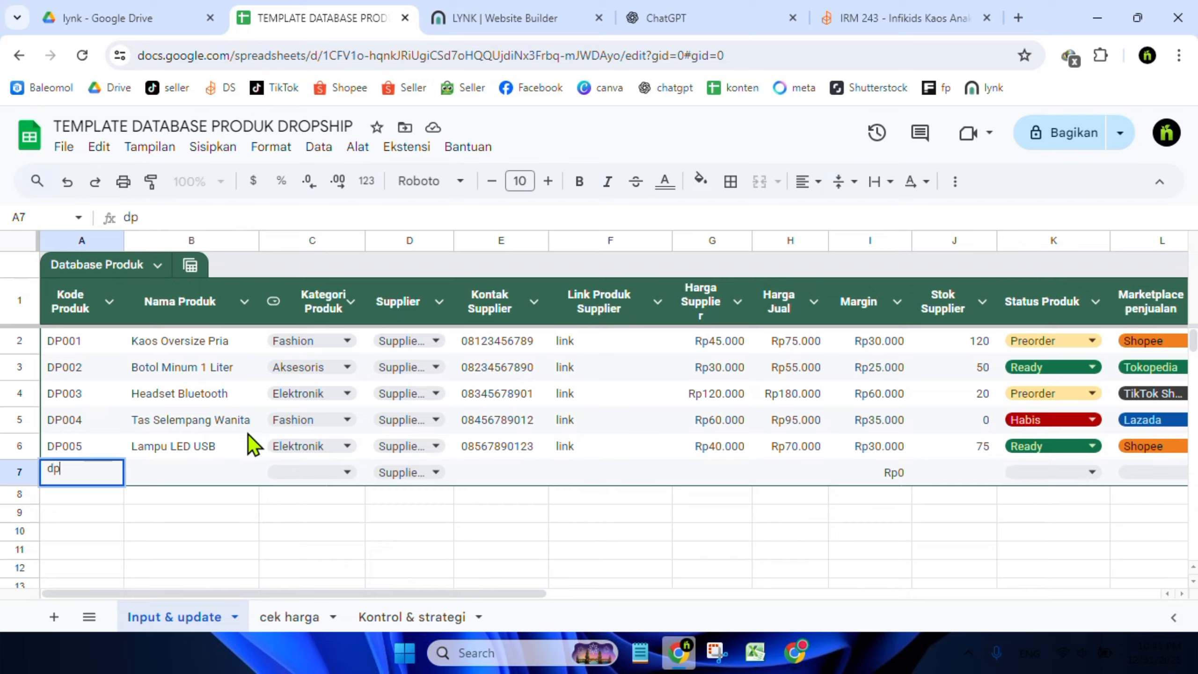
{"action": "type", "text": "001"}
{"action": "key", "text": "Return"}
Change the new row's product code to dp007
{"action": "left_click_drag", "start_coordinate": [240, 451], "coordinate": [238, 481]}
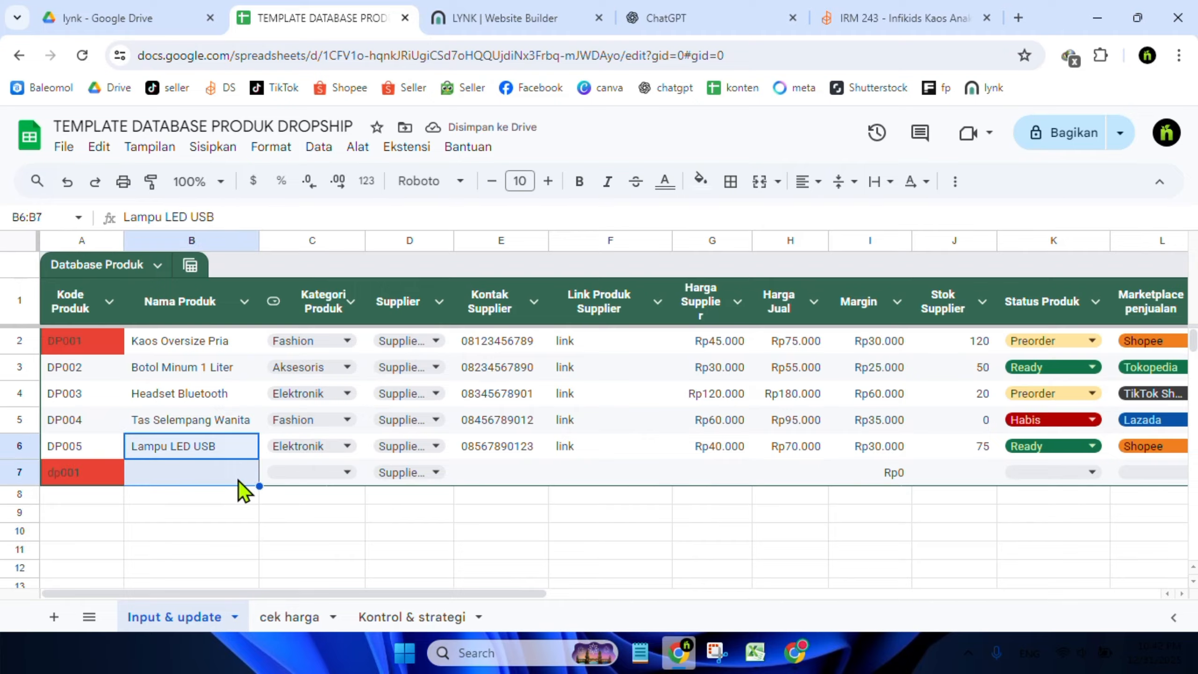
{"action": "left_click", "coordinate": [106, 469]}
{"action": "double_click", "coordinate": [106, 469]}
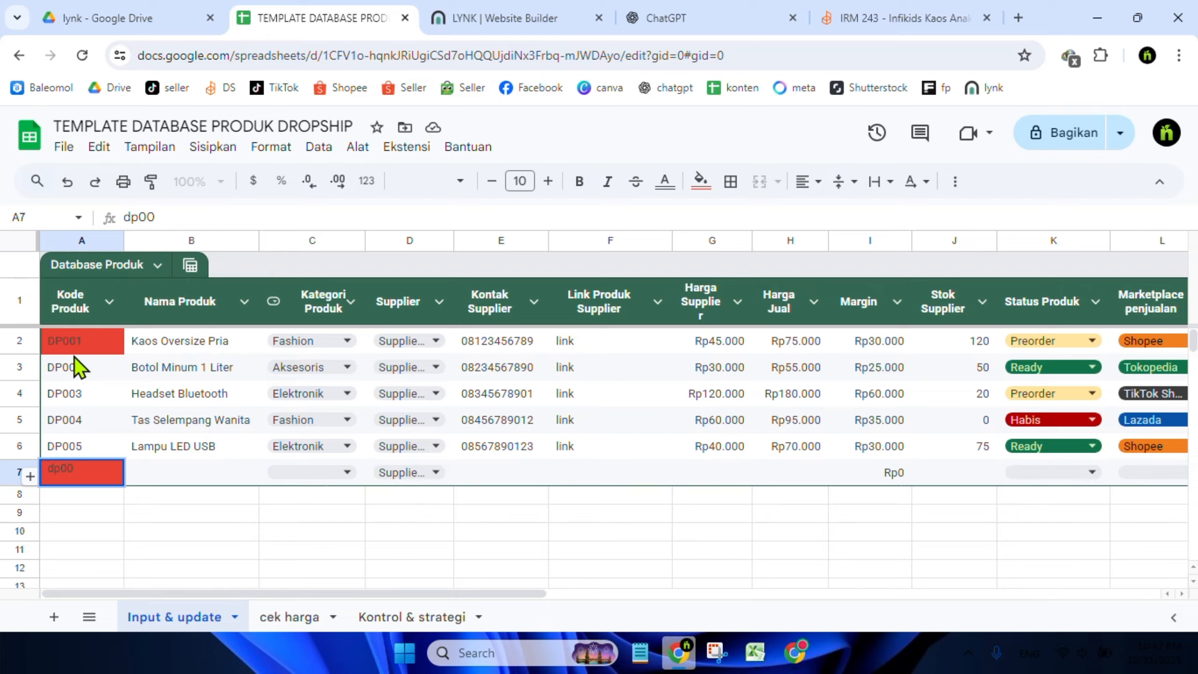
{"action": "type", "text": "7"}
{"action": "key", "text": "Return"}
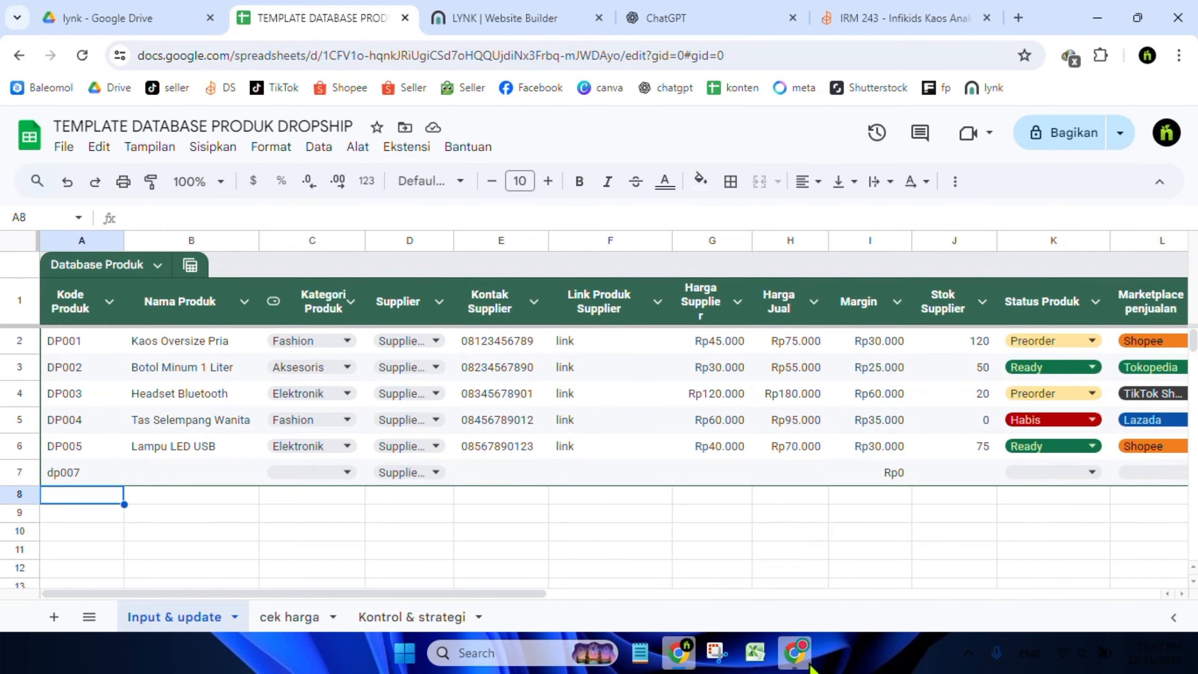
Check the SKU values in the Tokopedia Seller Center product variant list
{"action": "mouse_move", "coordinate": [809, 663]}
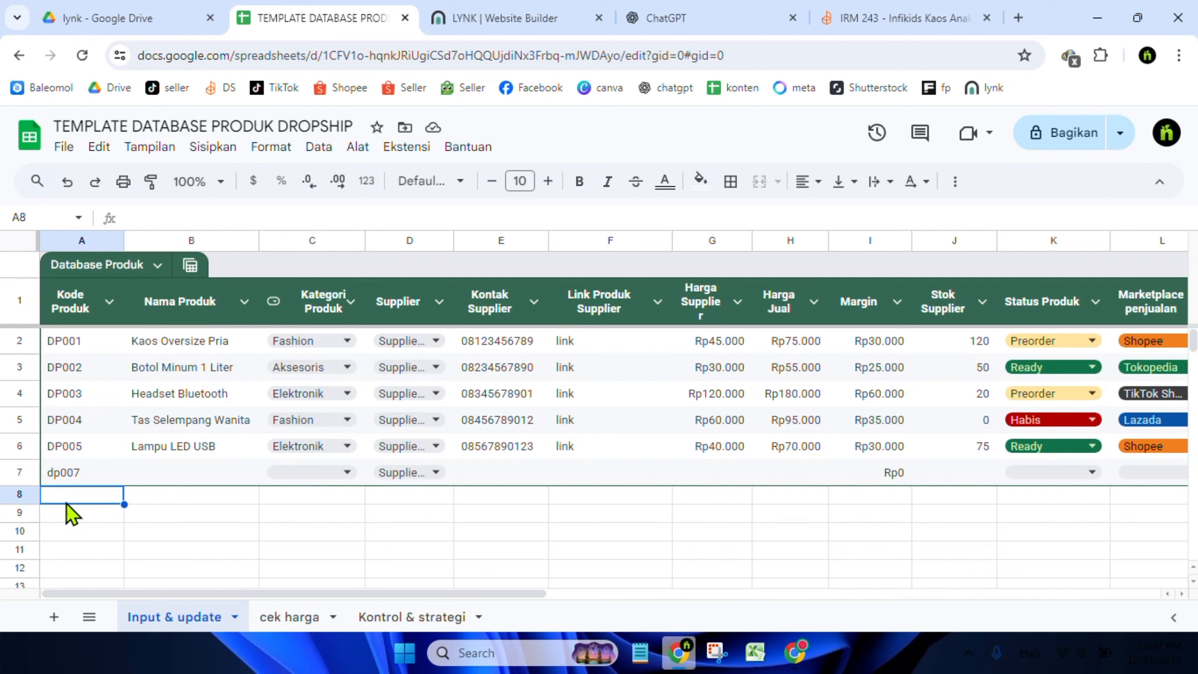
{"action": "left_click", "coordinate": [812, 653]}
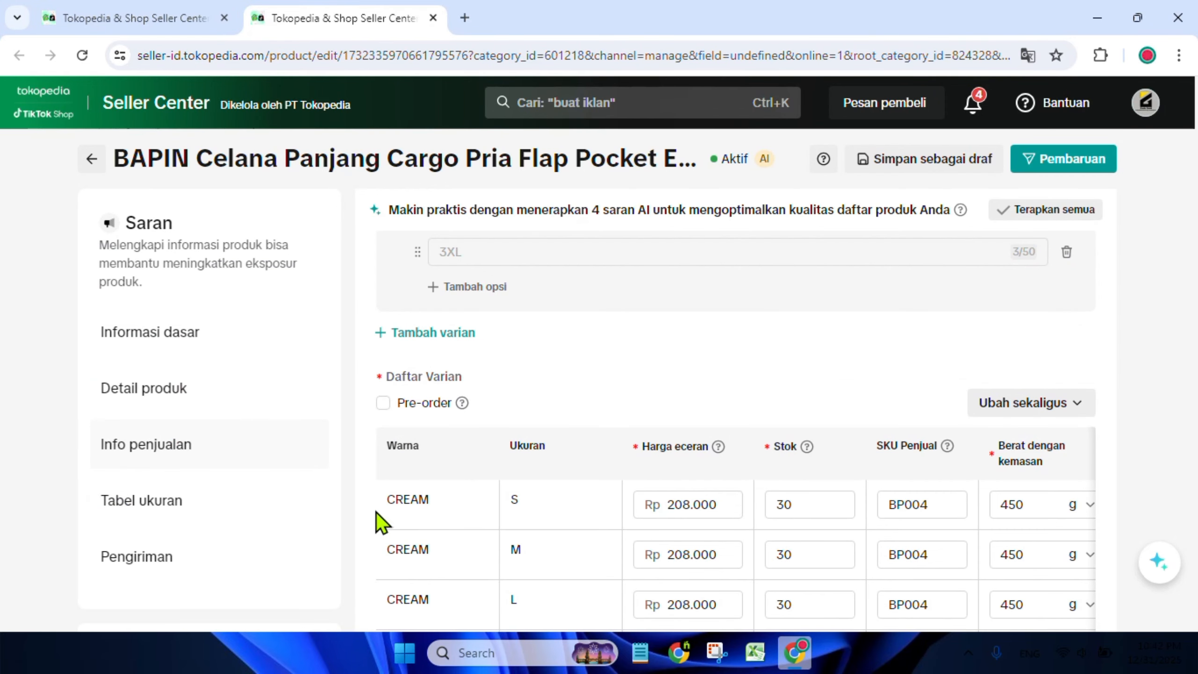
{"action": "left_click", "coordinate": [902, 506]}
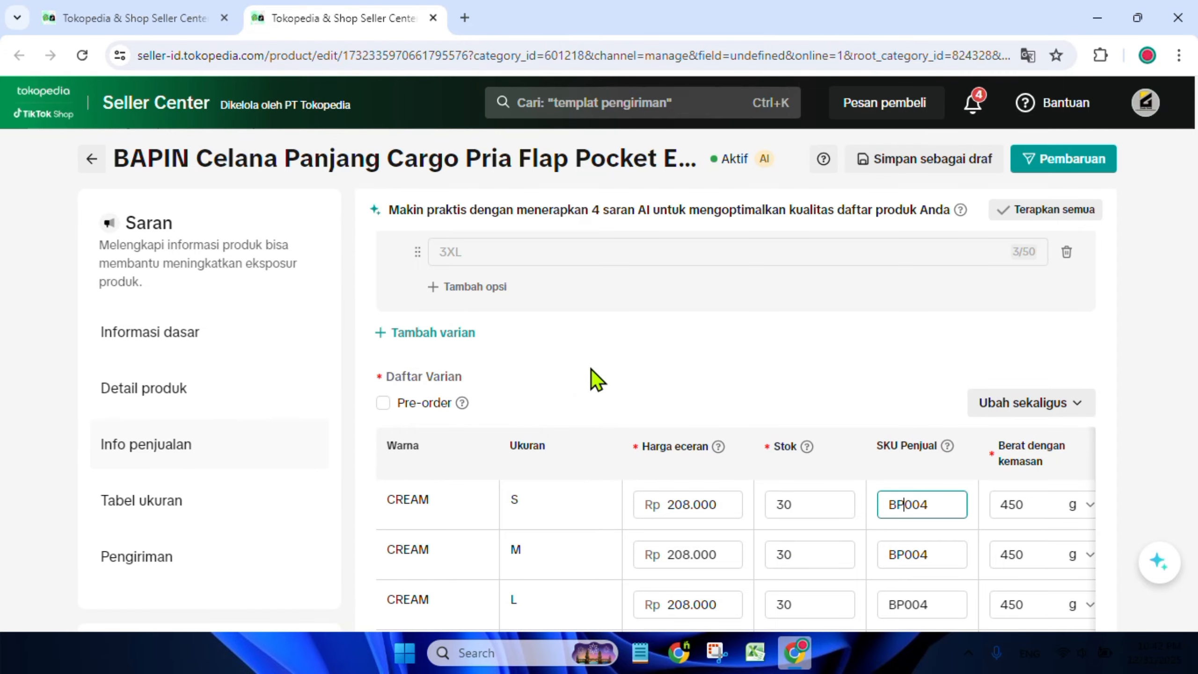
{"action": "left_click", "coordinate": [509, 448]}
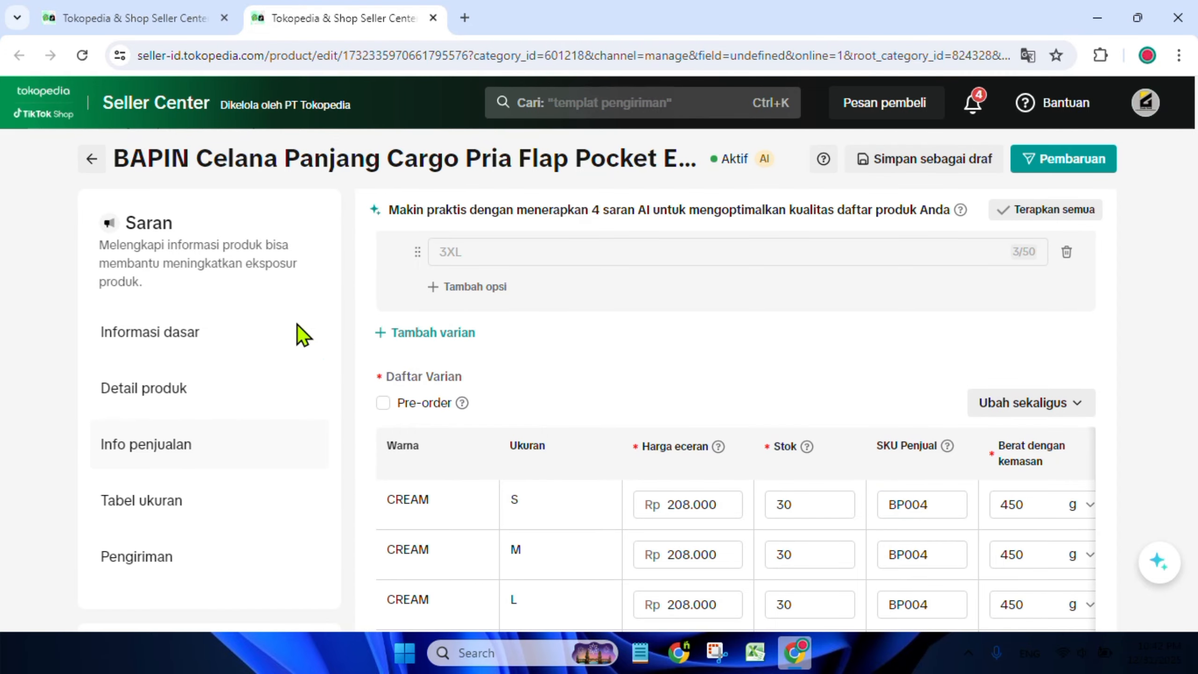
{"action": "left_click", "coordinate": [691, 654]}
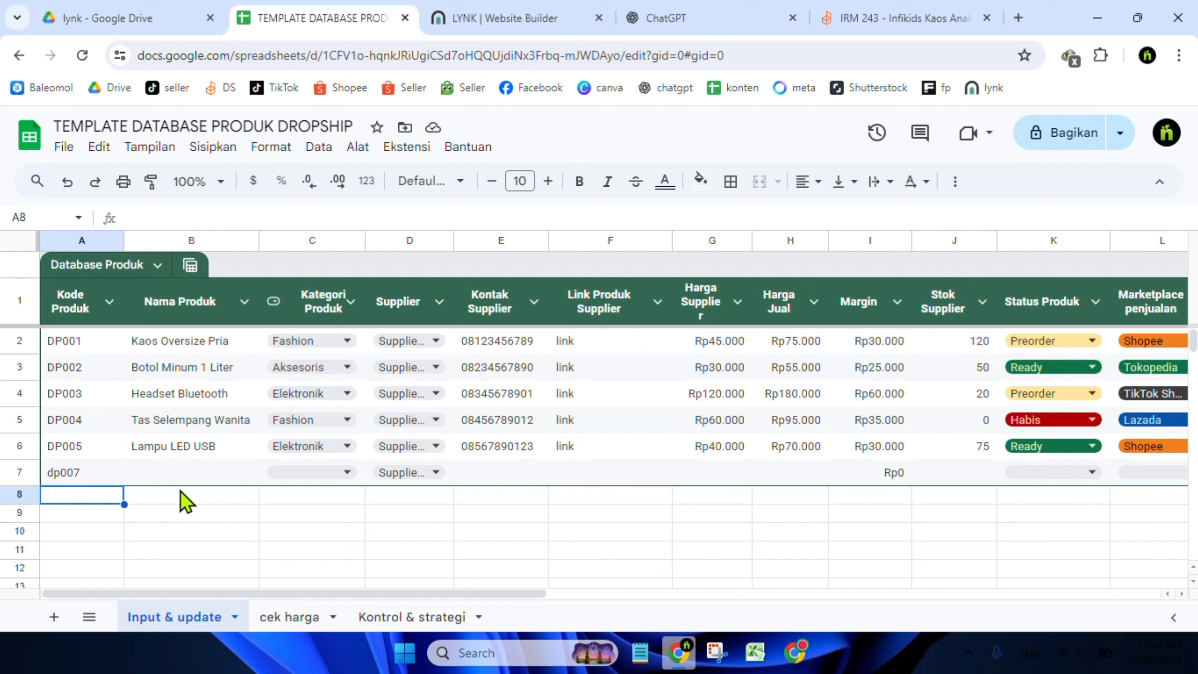
Open the Kategori Produk dropdown's data validation rule and review its options
{"action": "left_click", "coordinate": [174, 462]}
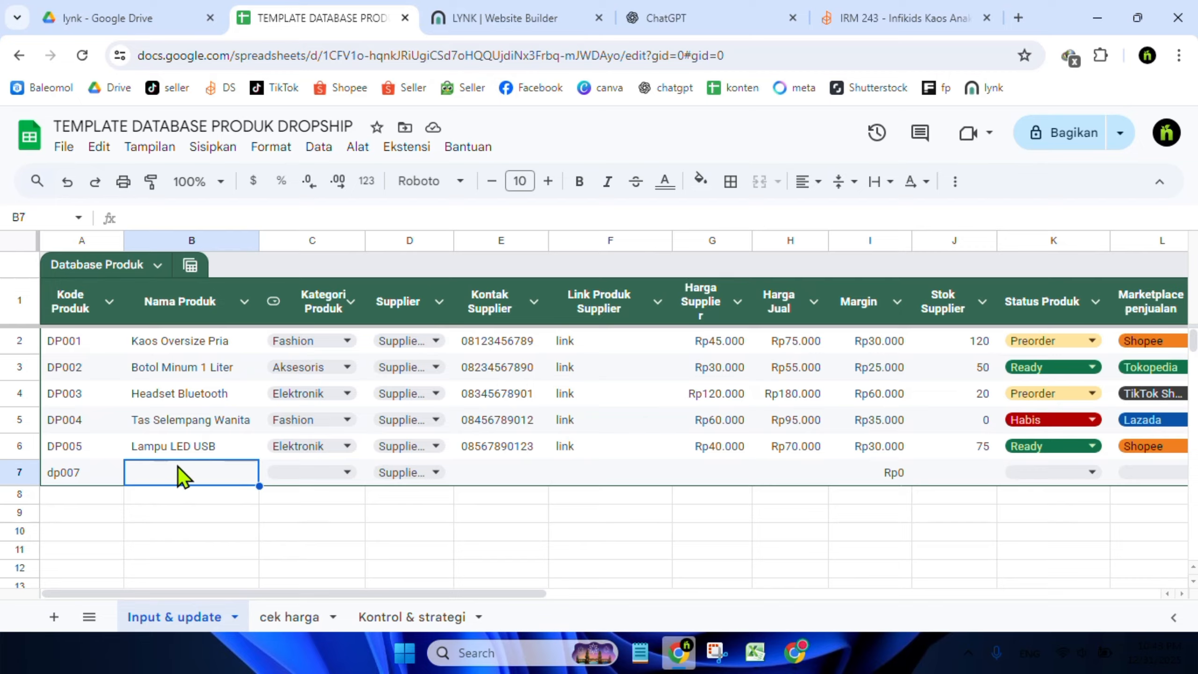
{"action": "left_click", "coordinate": [322, 473]}
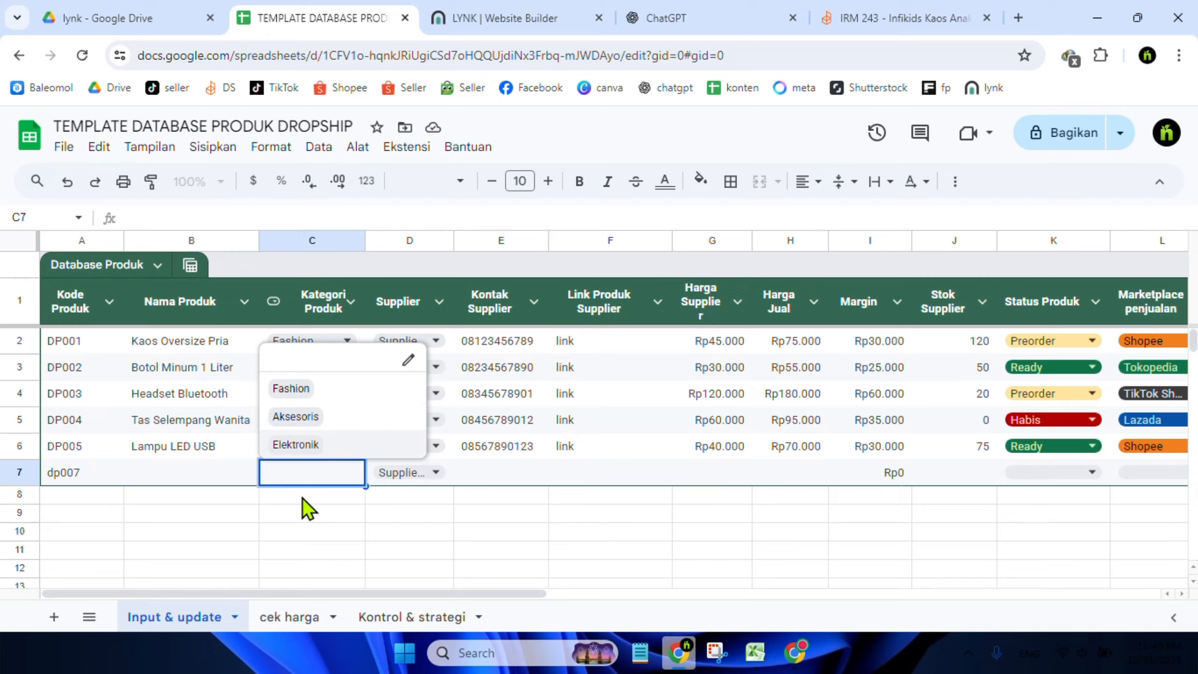
{"action": "left_click", "coordinate": [411, 362]}
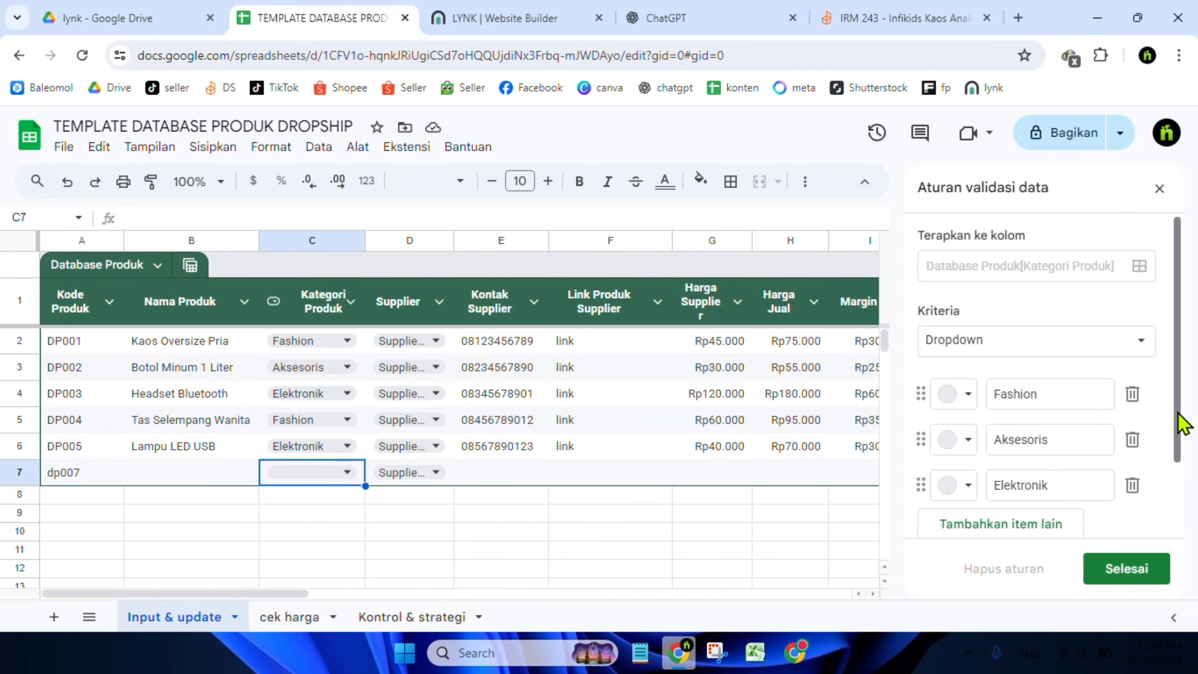
{"action": "scroll", "coordinate": [1174, 467], "scroll_direction": "down", "scroll_amount": 3}
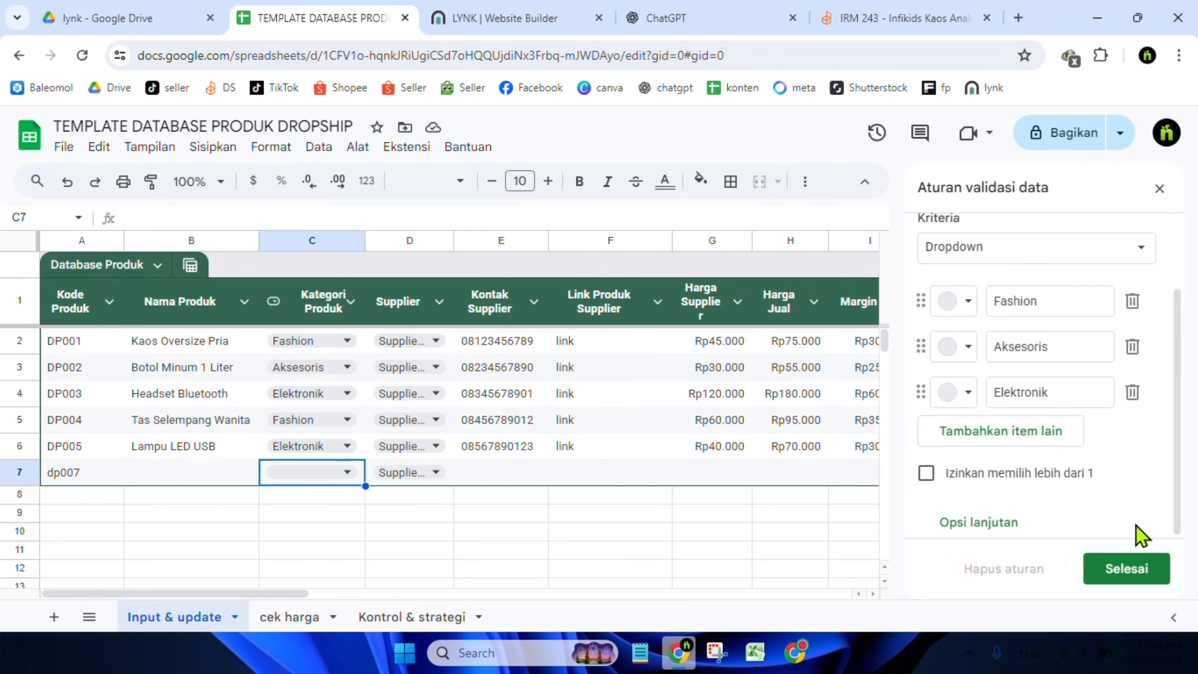
{"action": "left_click", "coordinate": [1127, 572]}
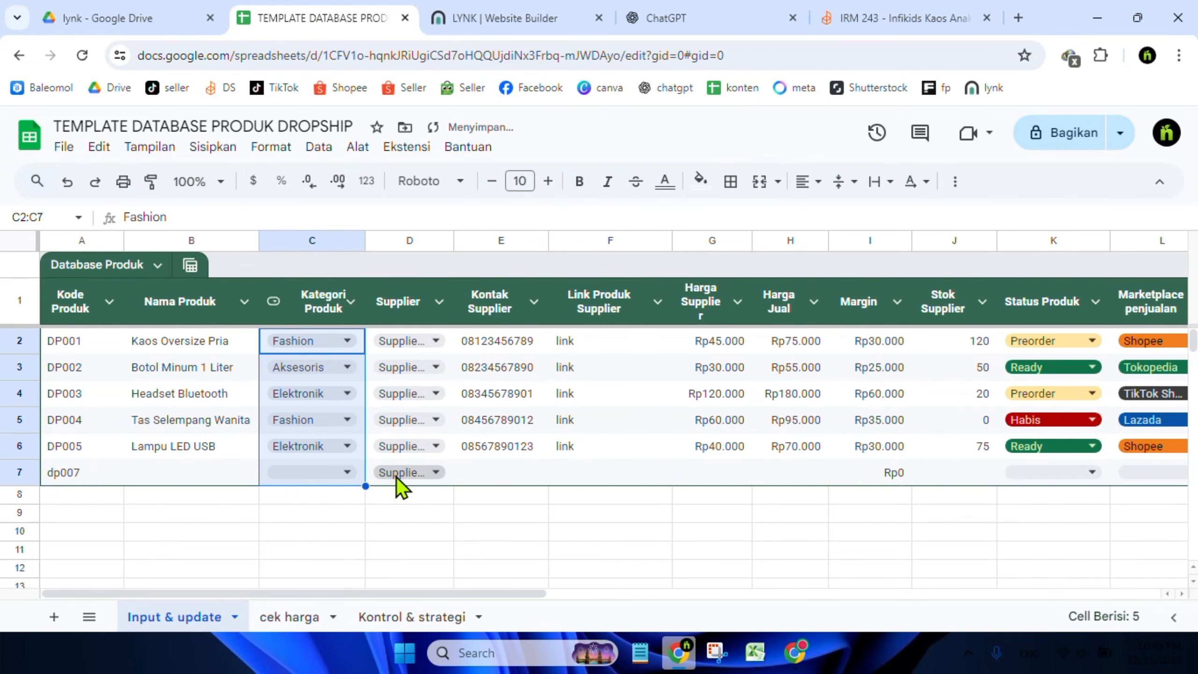
Open the Supplier dropdown's data validation rule and review its supplier options
{"action": "left_click", "coordinate": [442, 474]}
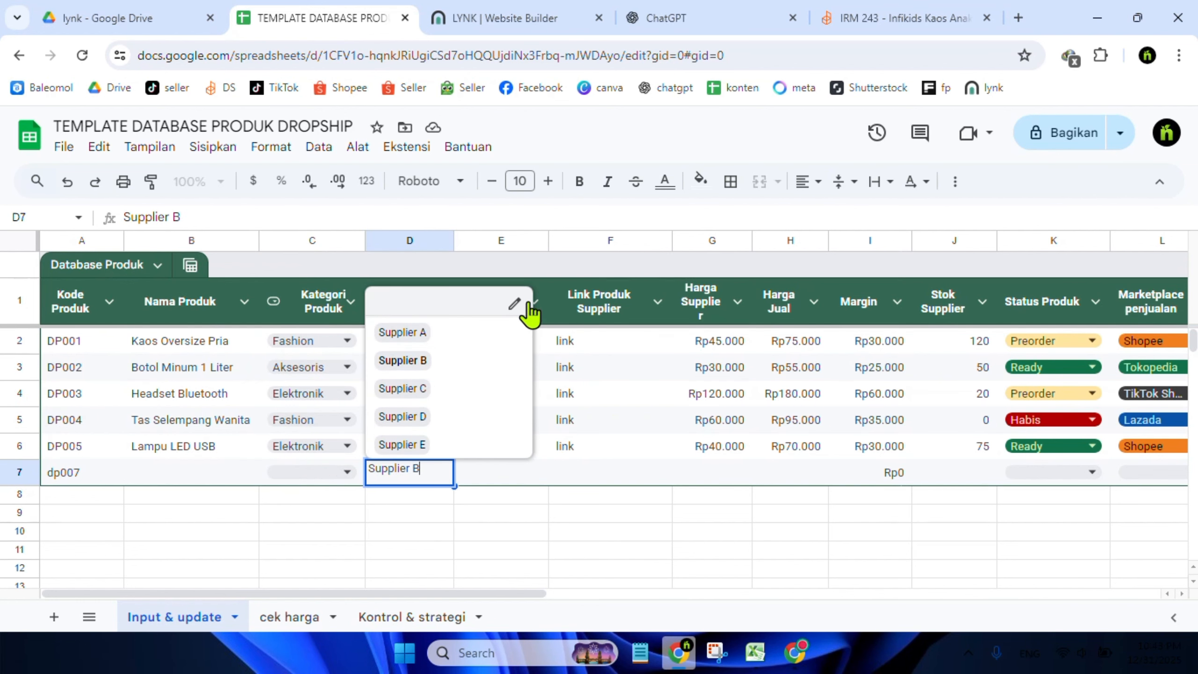
{"action": "left_click", "coordinate": [517, 303]}
{"action": "left_click", "coordinate": [1062, 393]}
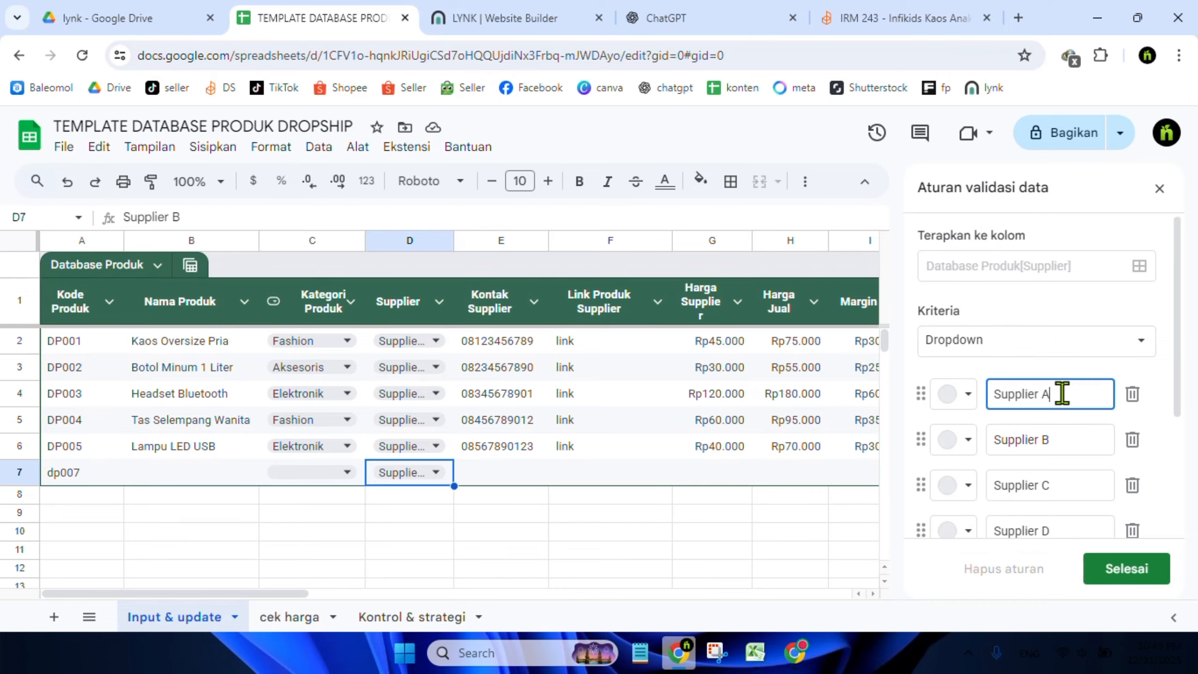
{"action": "left_click", "coordinate": [1113, 568]}
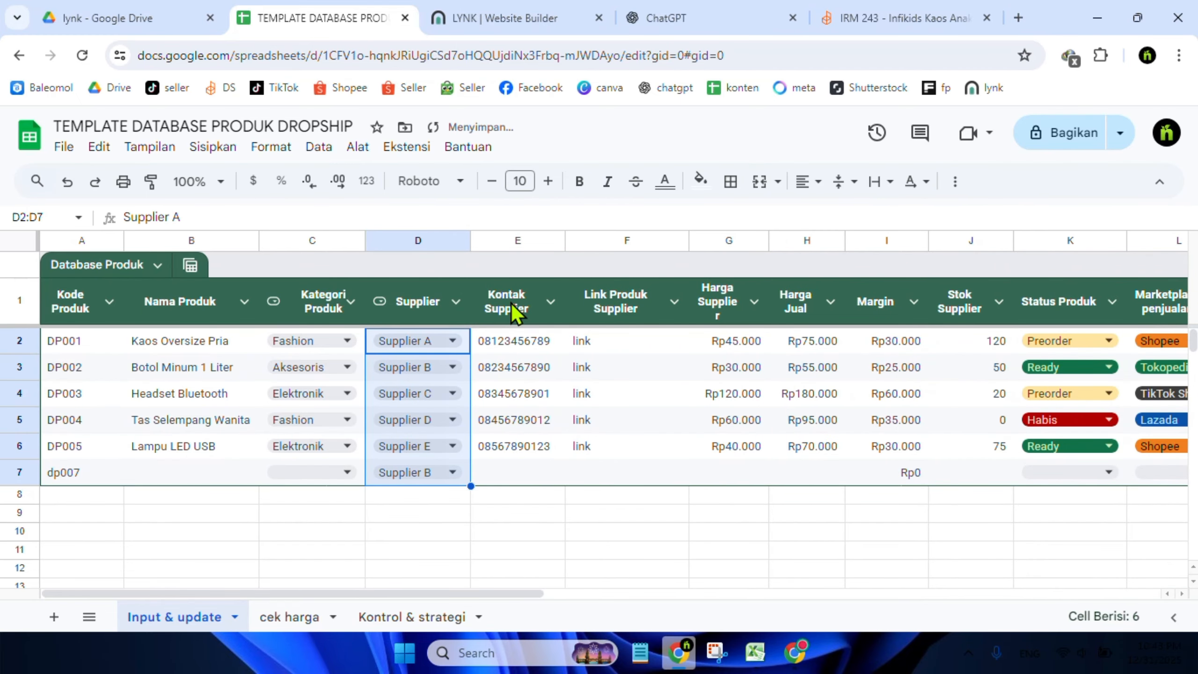
{"action": "left_click", "coordinate": [509, 473]}
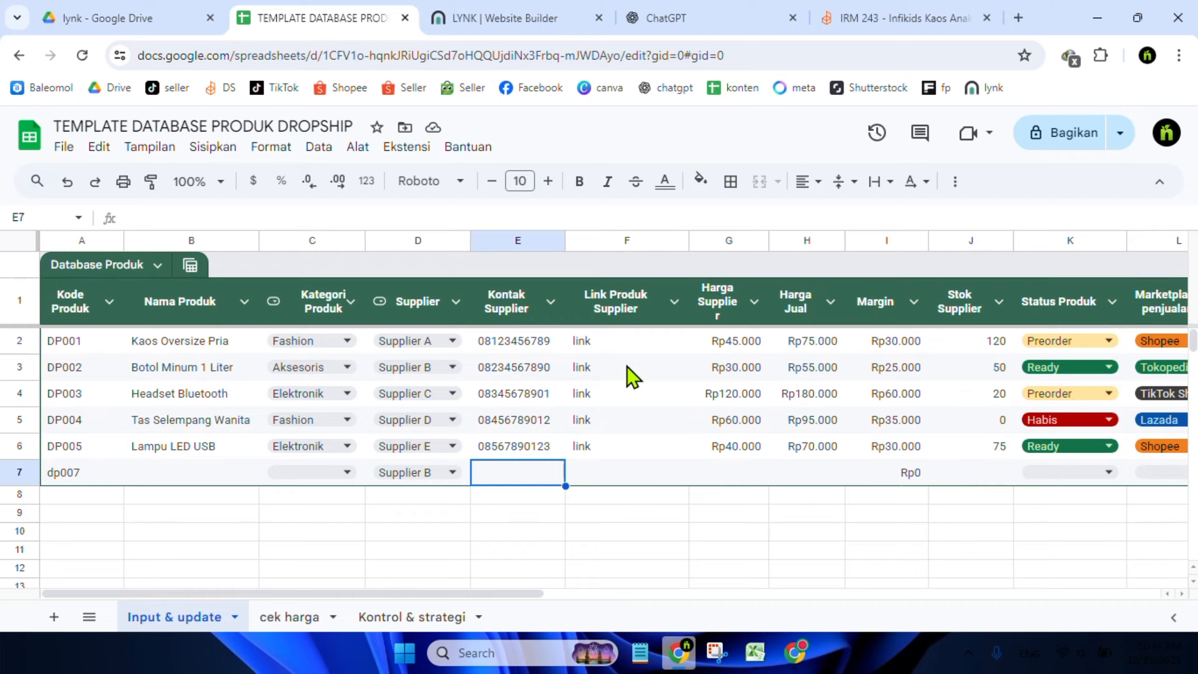
{"action": "left_click", "coordinate": [591, 470]}
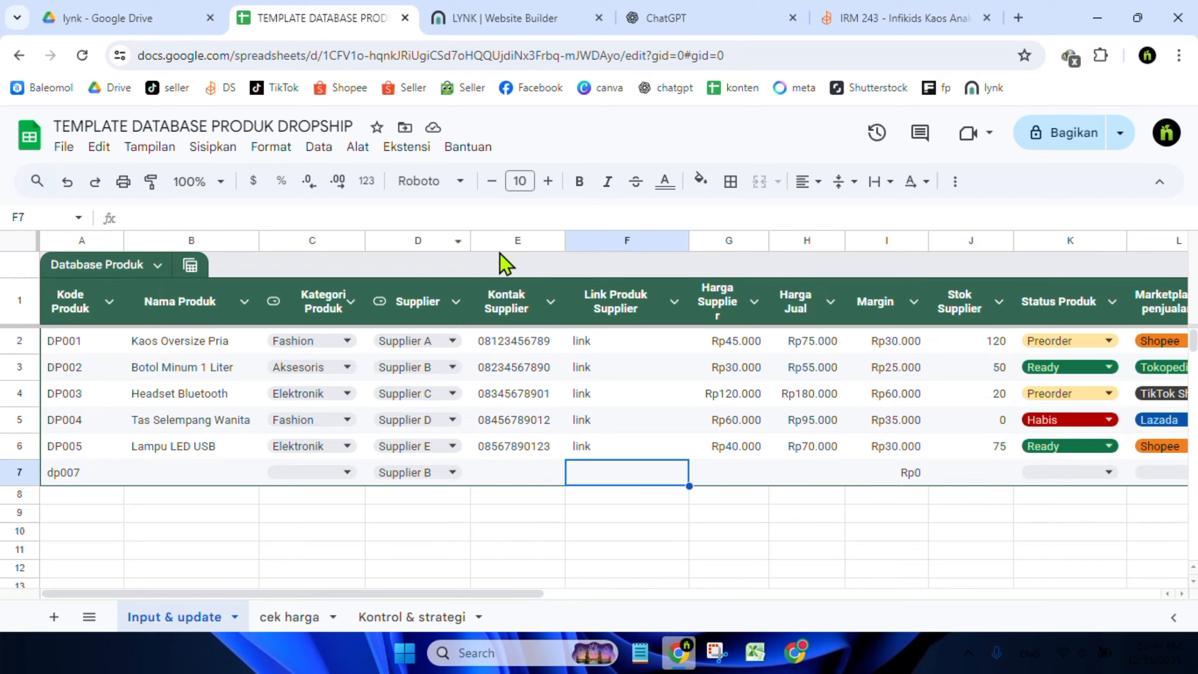
{"action": "left_click", "coordinate": [510, 462]}
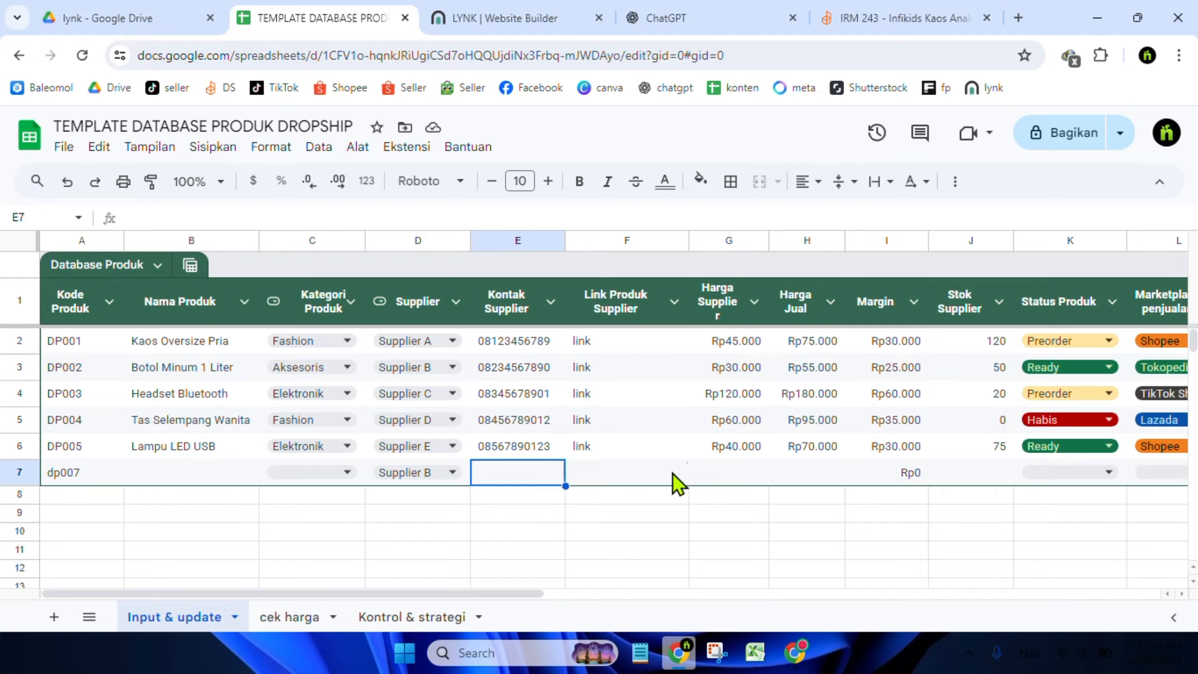
{"action": "left_click", "coordinate": [634, 454]}
{"action": "left_click", "coordinate": [634, 481]}
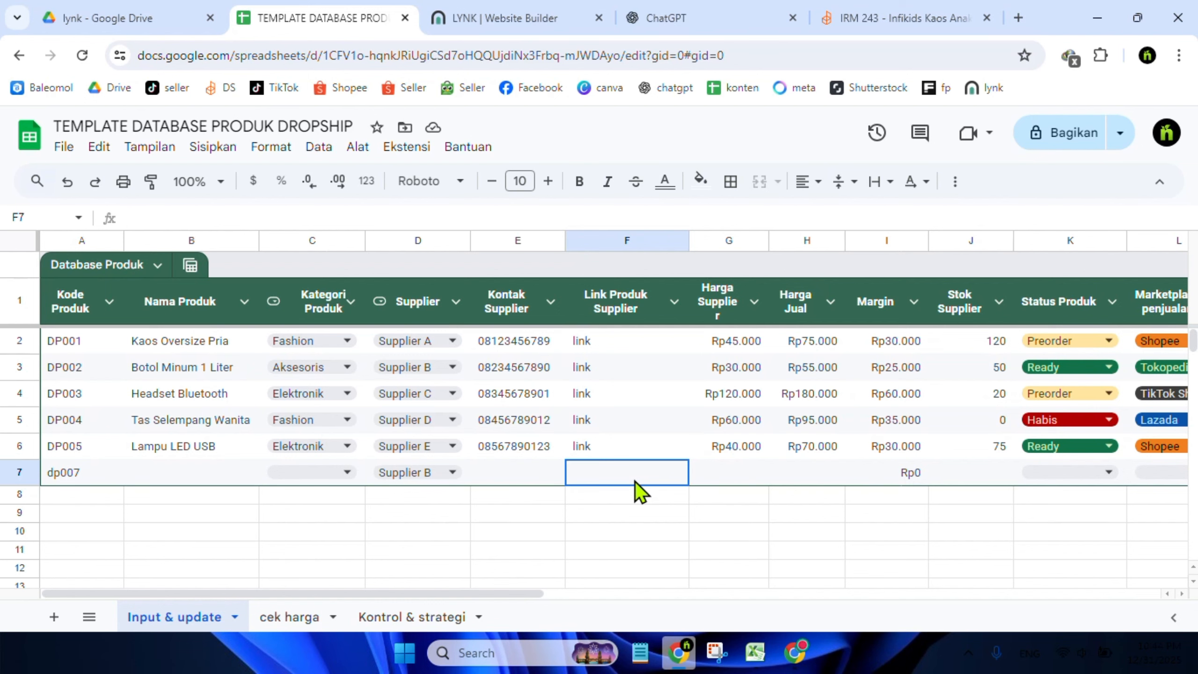
Examine the Infikids Kaos Anak Laki-laki product page on the dropshipper site, selecting its product name
{"action": "left_click", "coordinate": [950, 10]}
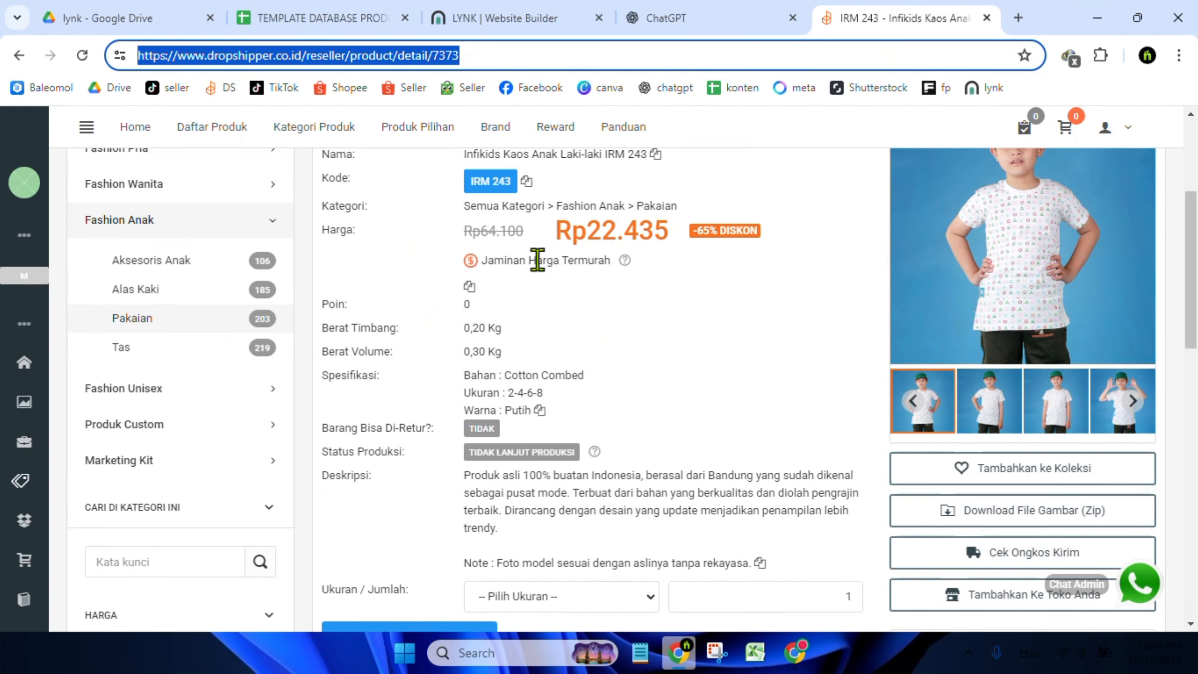
{"action": "left_click_drag", "start_coordinate": [1195, 326], "coordinate": [1195, 217]}
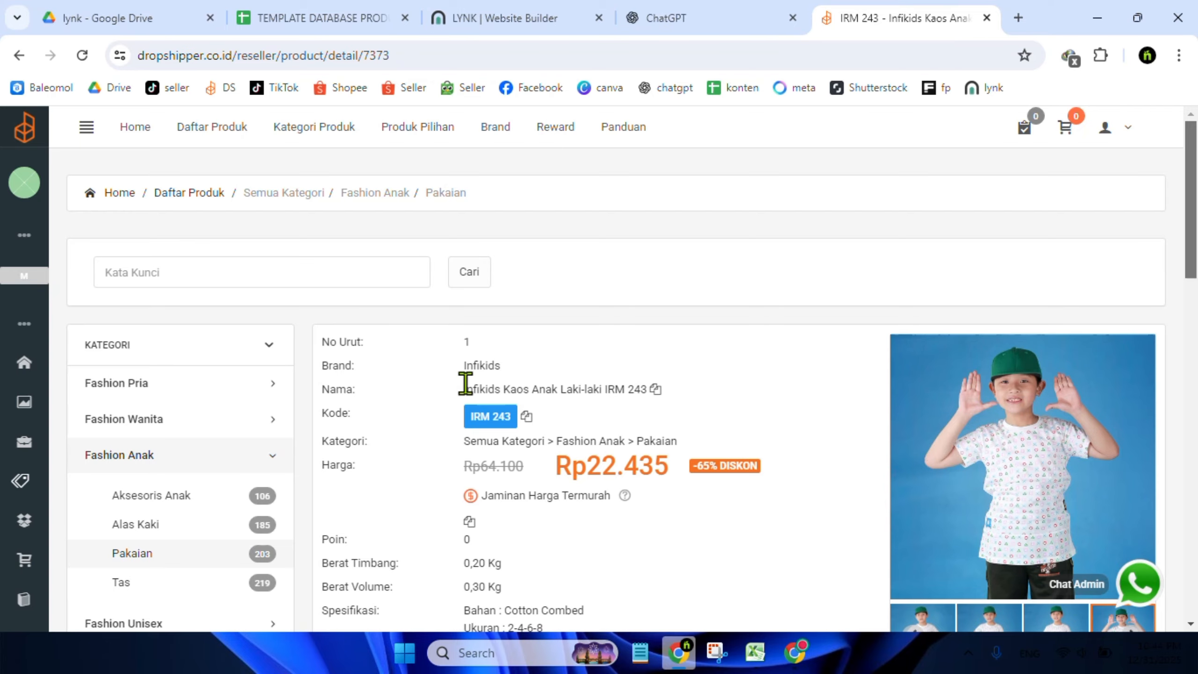
{"action": "left_click_drag", "start_coordinate": [465, 390], "coordinate": [599, 390]}
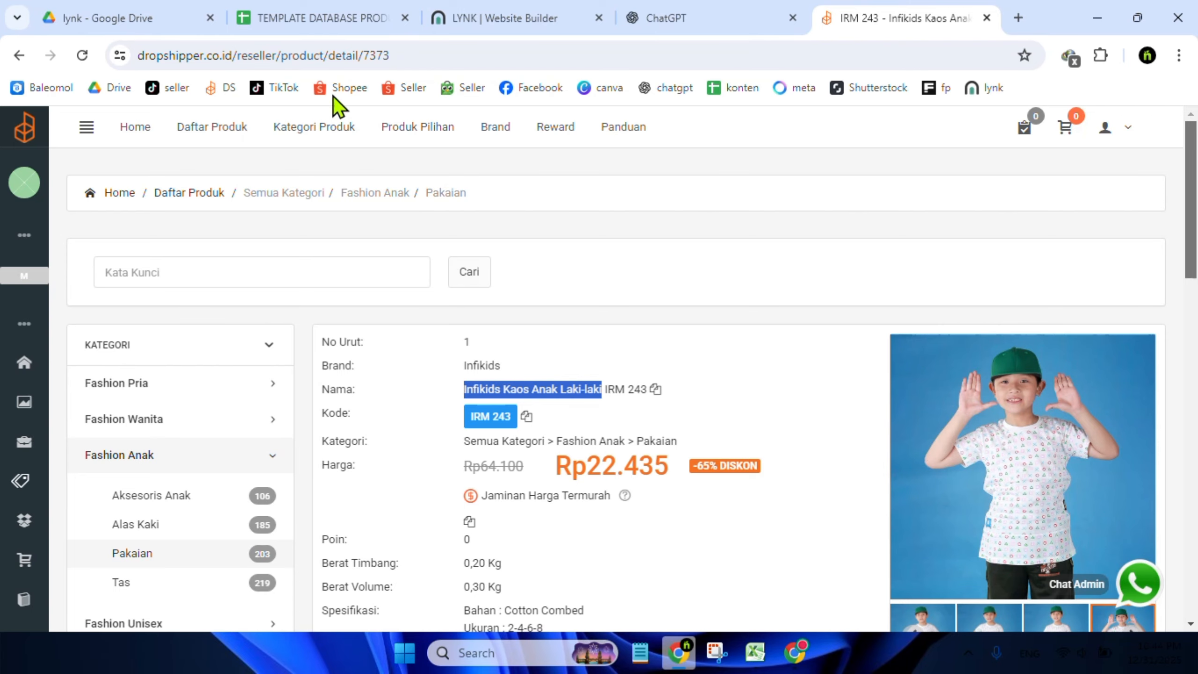
{"action": "left_click", "coordinate": [296, 19]}
{"action": "left_click", "coordinate": [189, 472]}
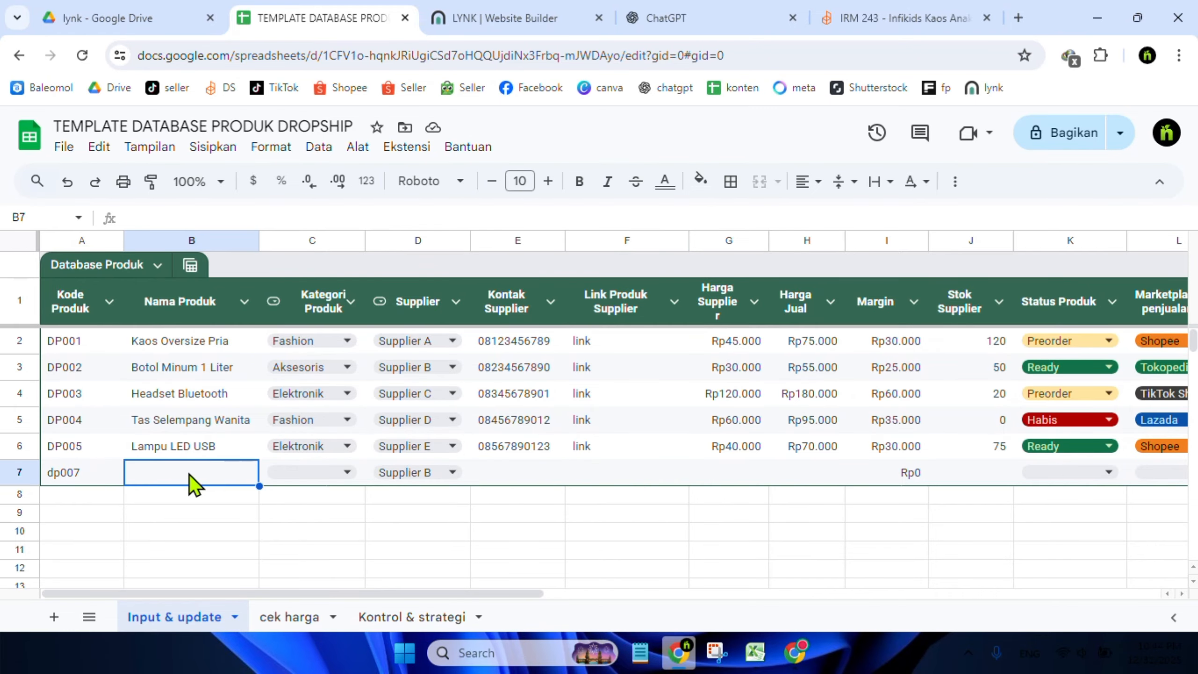
{"action": "left_click", "coordinate": [907, 19]}
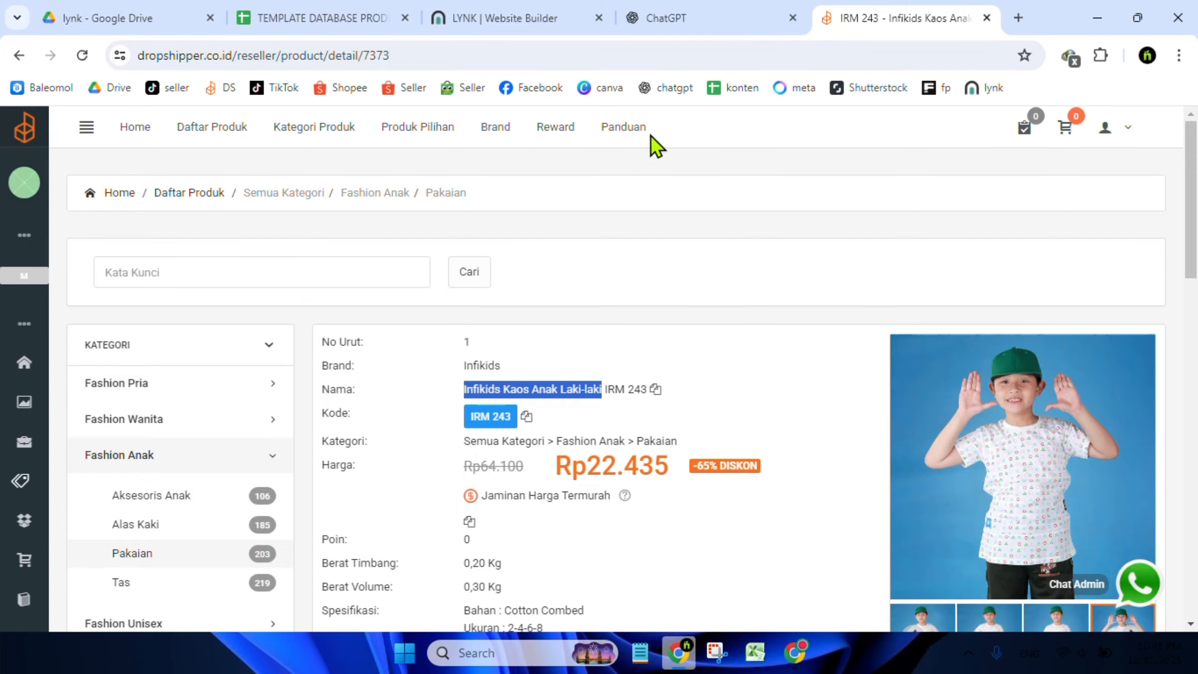
{"action": "left_click", "coordinate": [354, 29]}
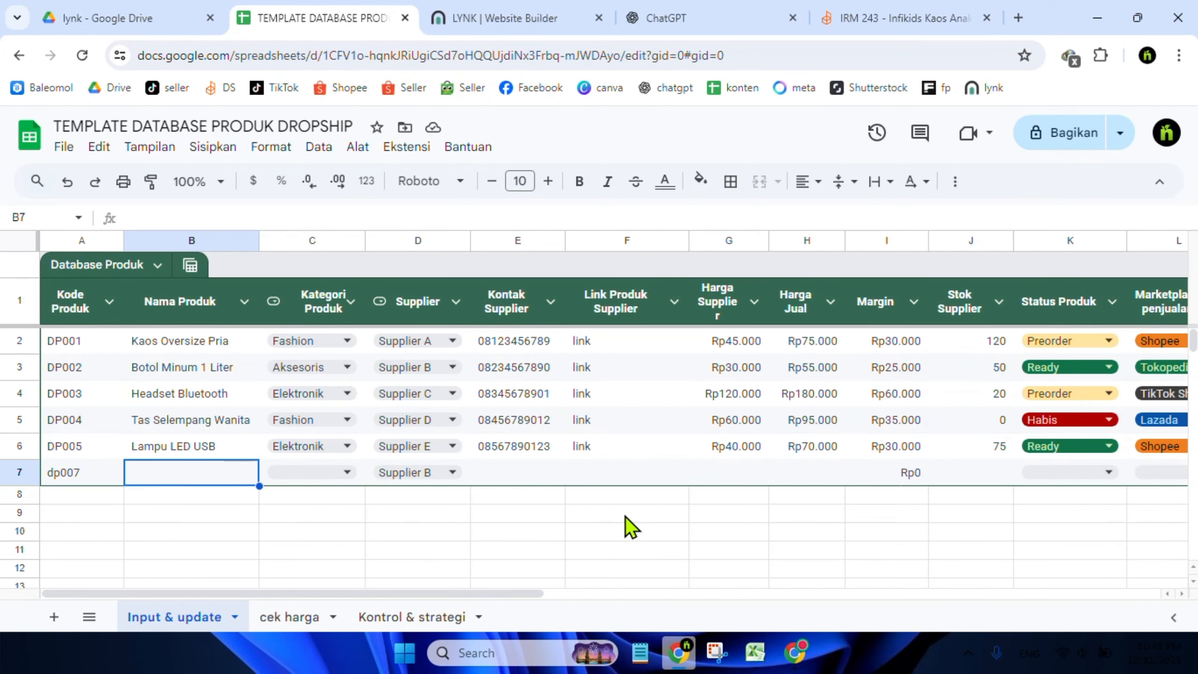
Copy the supplier product page URL and paste it into the new row's Link Produk Supplier cell
{"action": "left_click", "coordinate": [669, 467]}
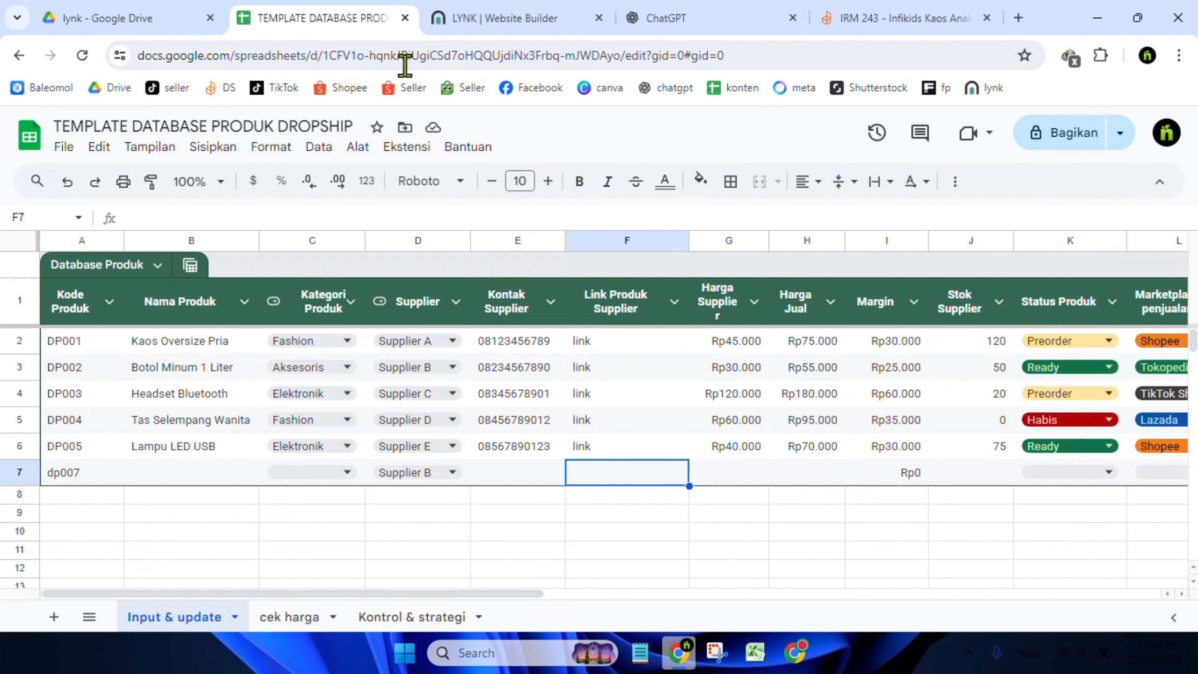
{"action": "left_click", "coordinate": [867, 24]}
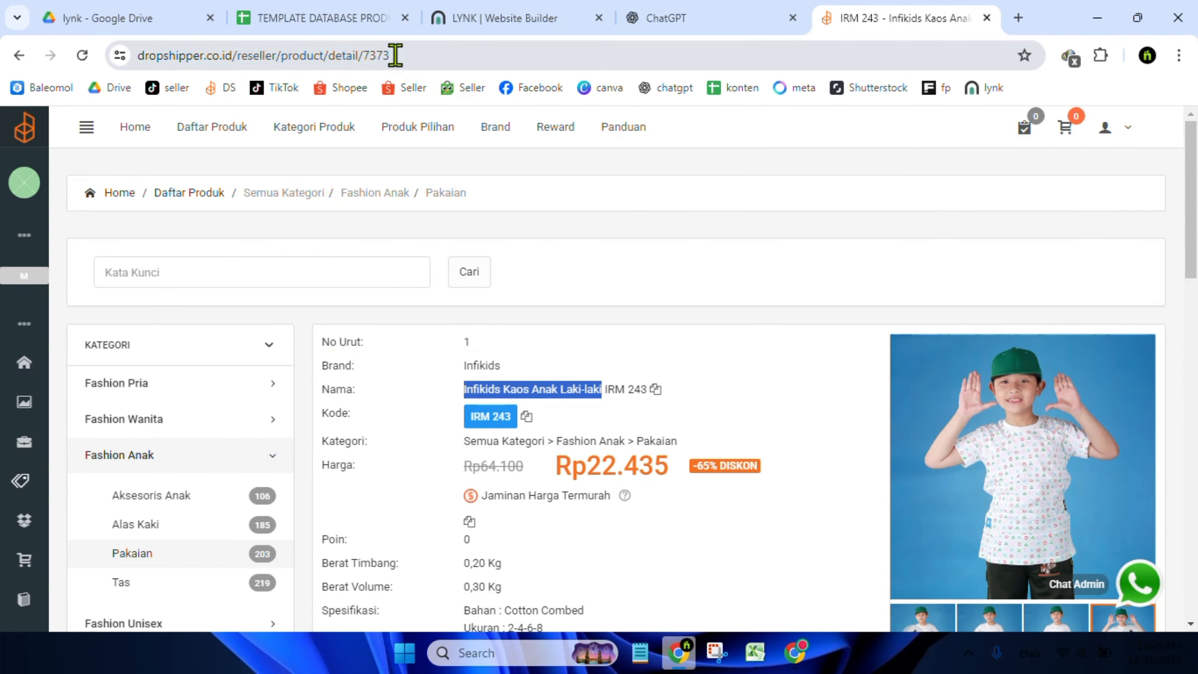
{"action": "left_click", "coordinate": [395, 55]}
{"action": "key", "text": "ctrl+c"}
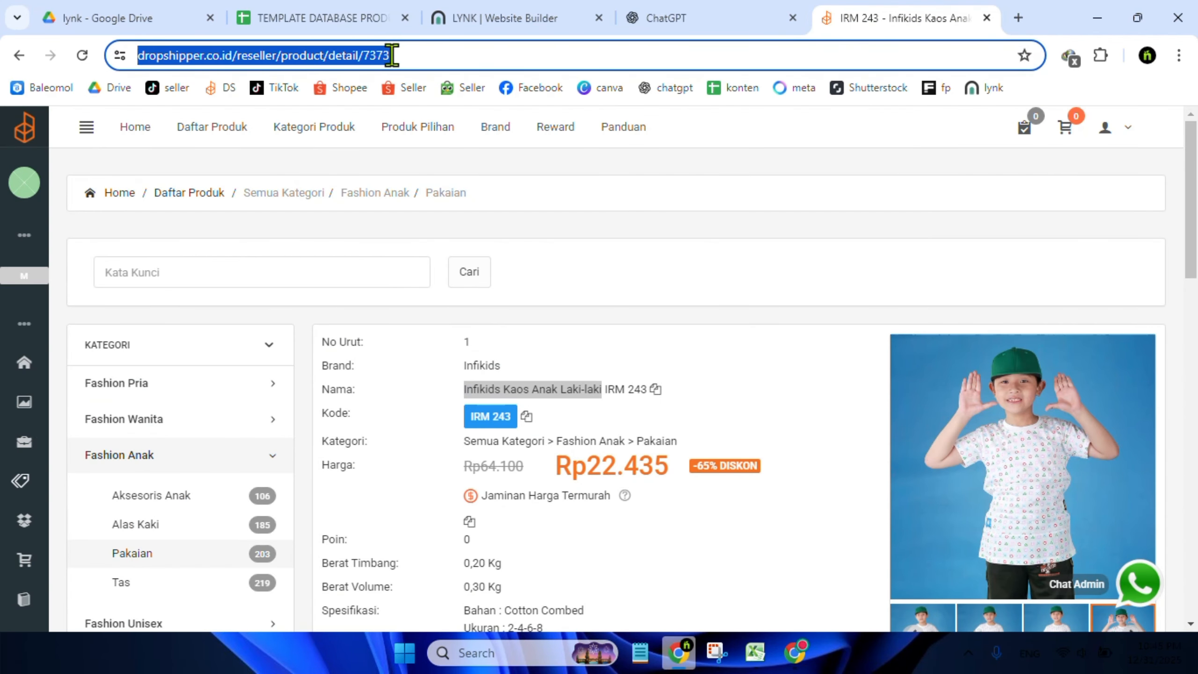
{"action": "right_click", "coordinate": [372, 56]}
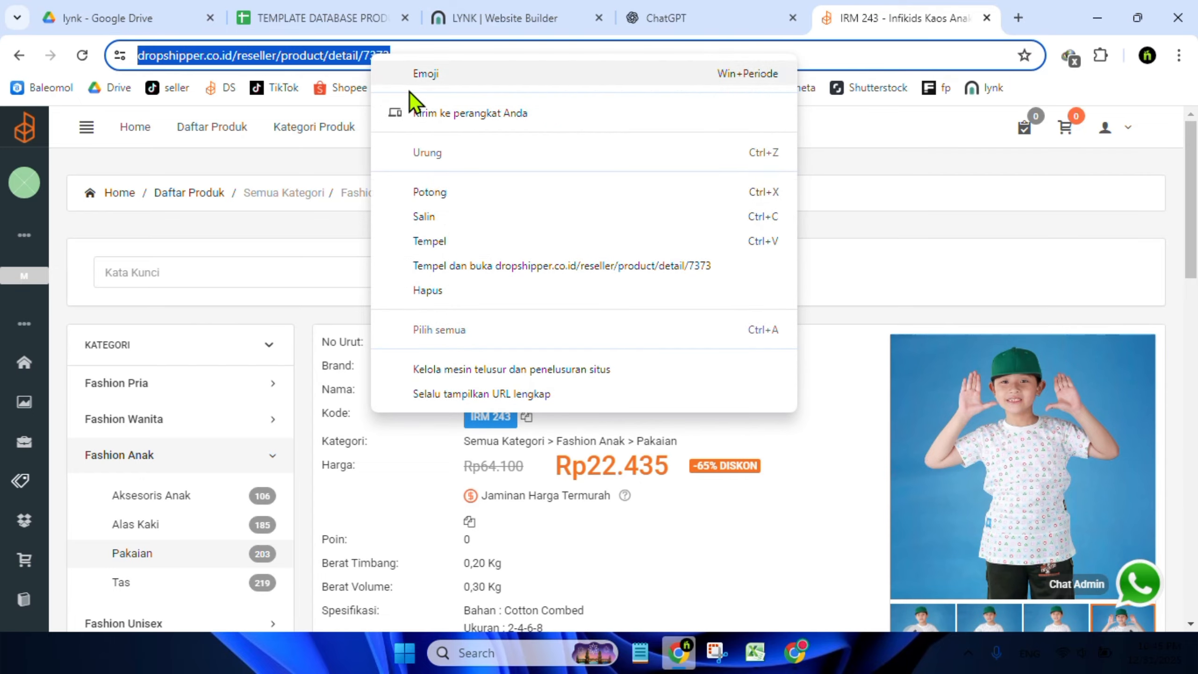
{"action": "left_click", "coordinate": [439, 216]}
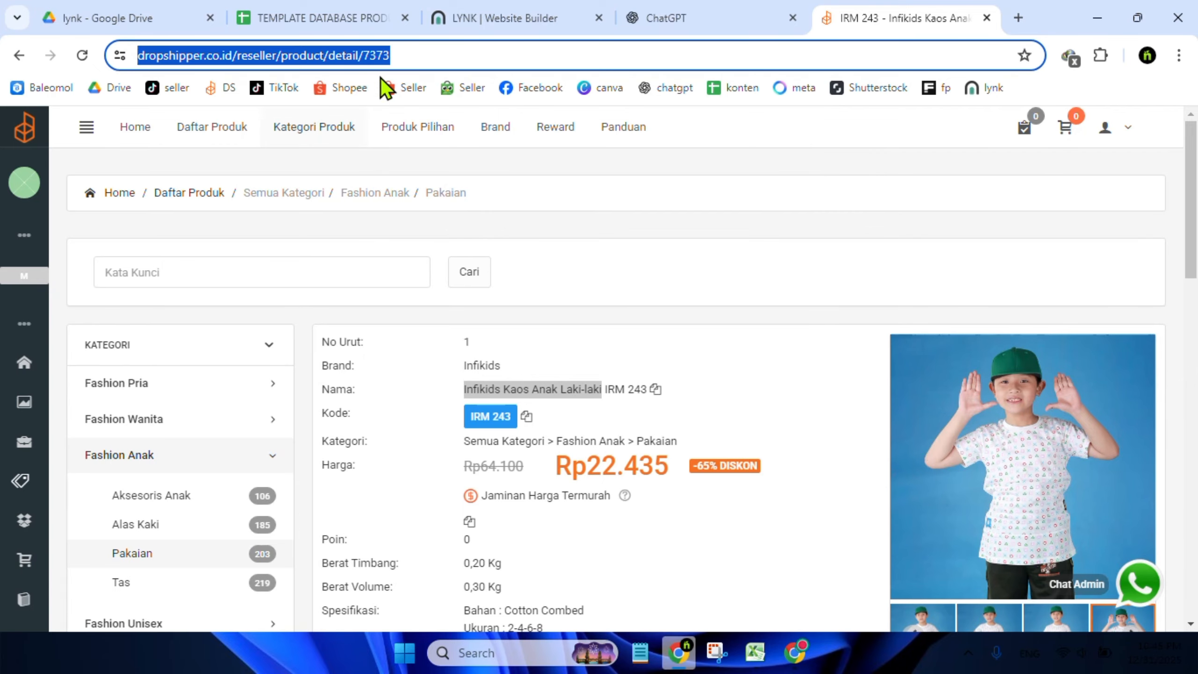
{"action": "left_click", "coordinate": [315, 4]}
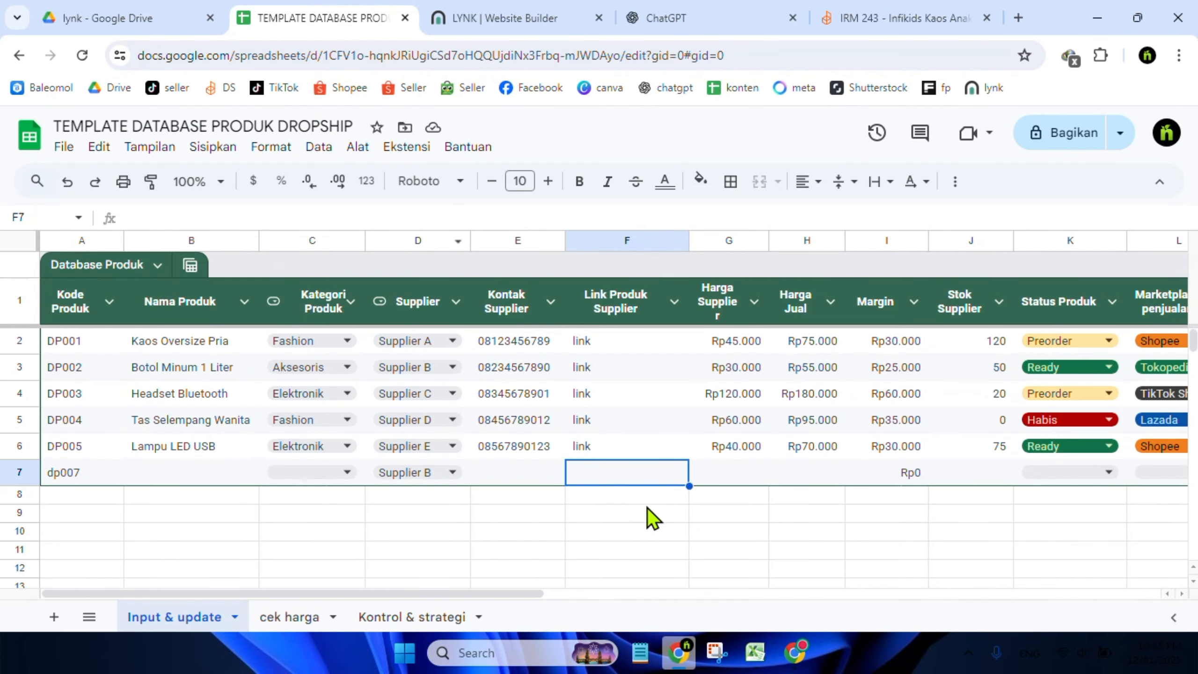
{"action": "right_click", "coordinate": [612, 467]}
{"action": "left_click", "coordinate": [682, 253]}
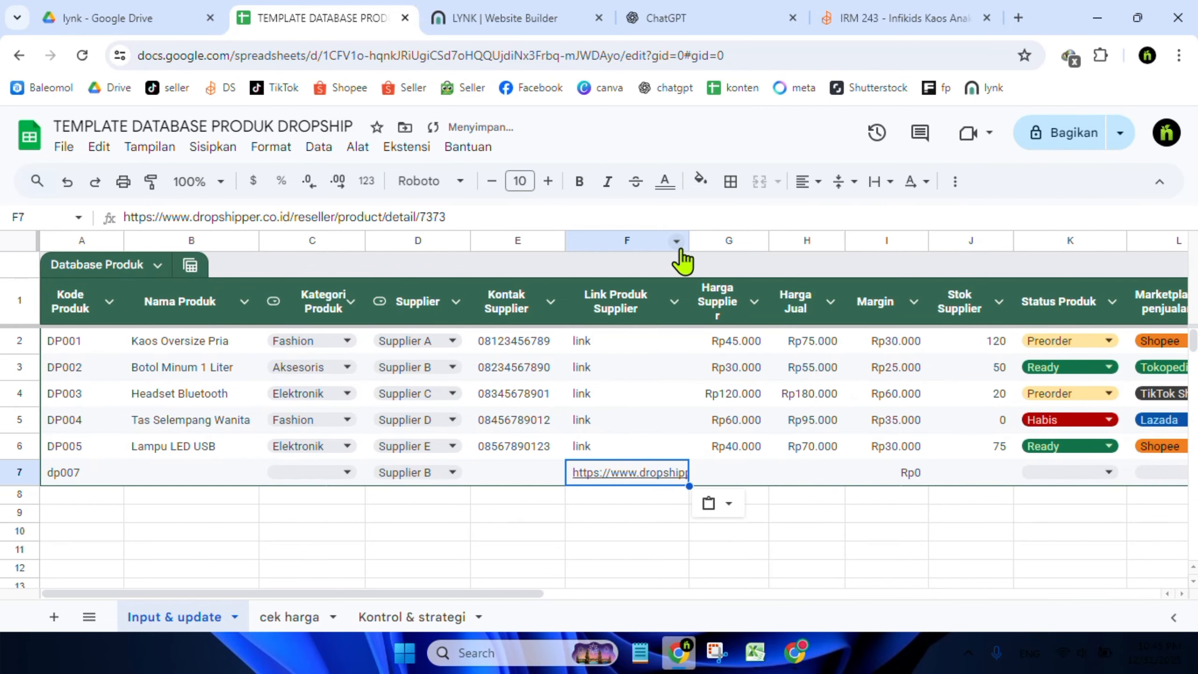
Open the pasted supplier link from the new row's Link Produk Supplier cell to verify it reaches the product page
{"action": "left_click", "coordinate": [651, 537]}
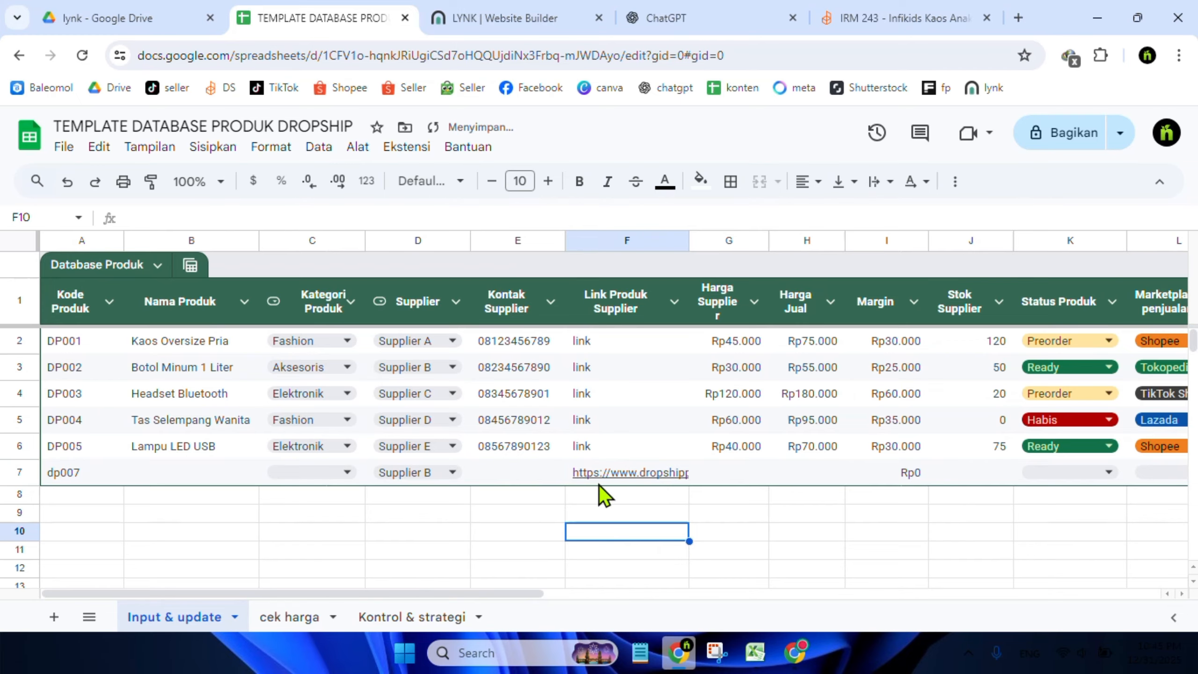
{"action": "mouse_move", "coordinate": [609, 475]}
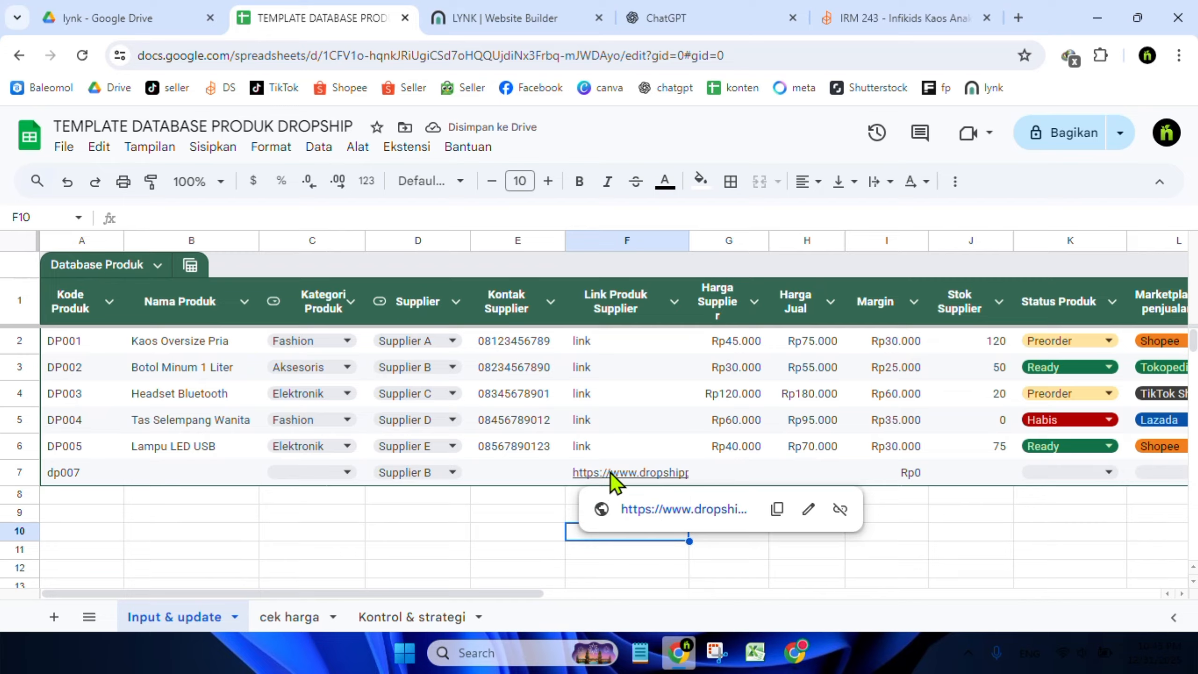
{"action": "left_click", "coordinate": [610, 470]}
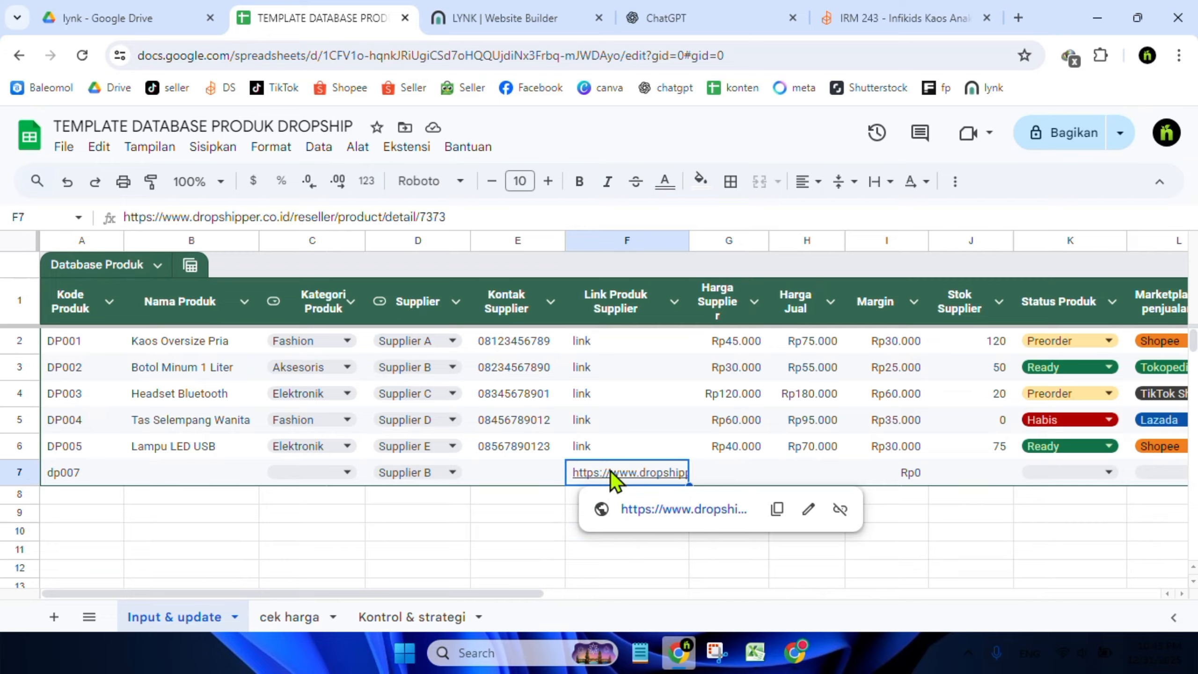
{"action": "left_click", "coordinate": [518, 530]}
{"action": "mouse_move", "coordinate": [602, 472]}
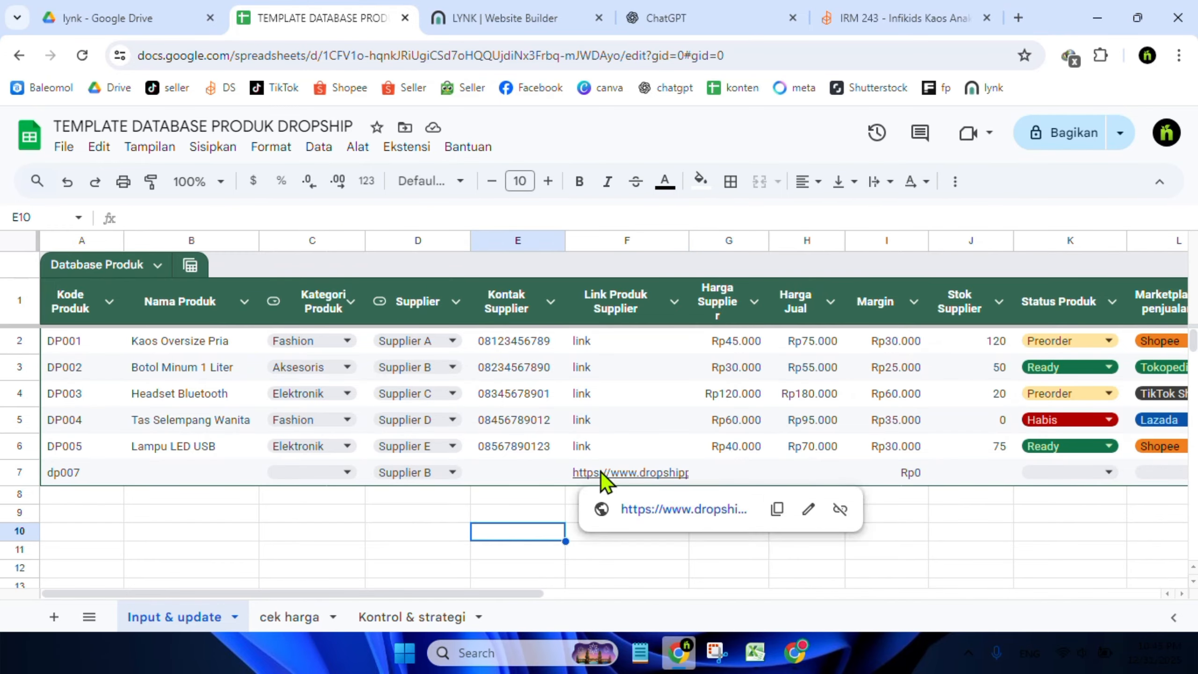
{"action": "left_click", "coordinate": [636, 510]}
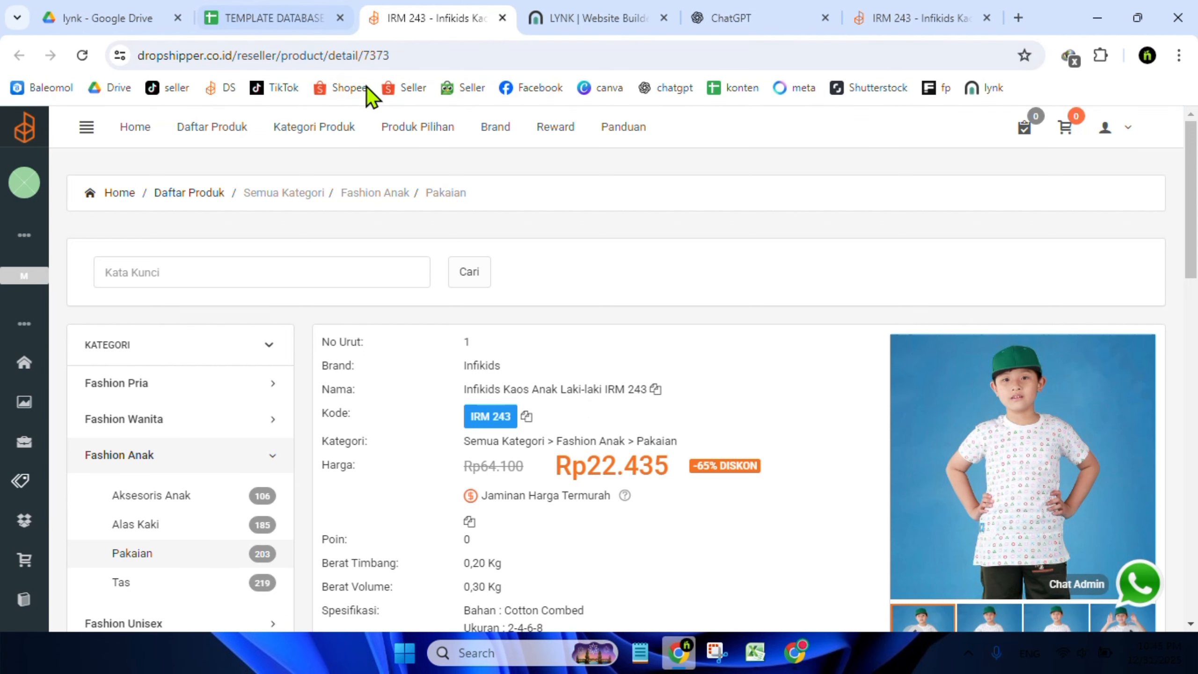
Enter the supplier price 23000 in the new row's Harga Supplier cell, checking it against the product page
{"action": "left_click", "coordinate": [249, 26]}
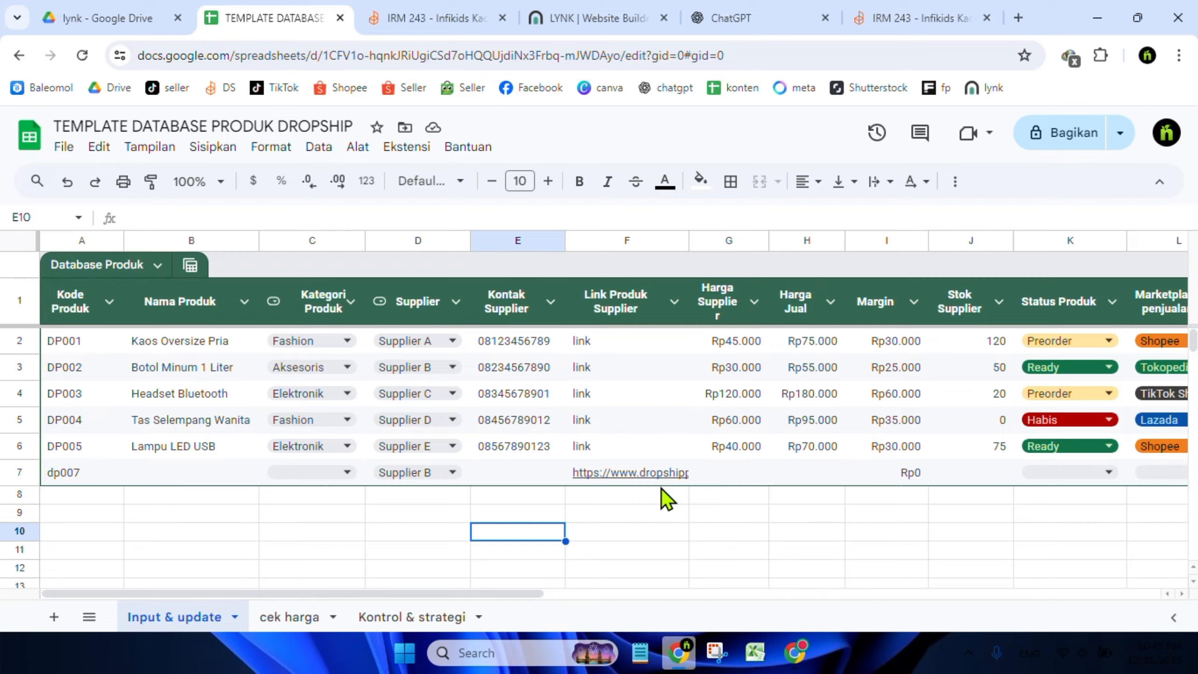
{"action": "left_click", "coordinate": [747, 470]}
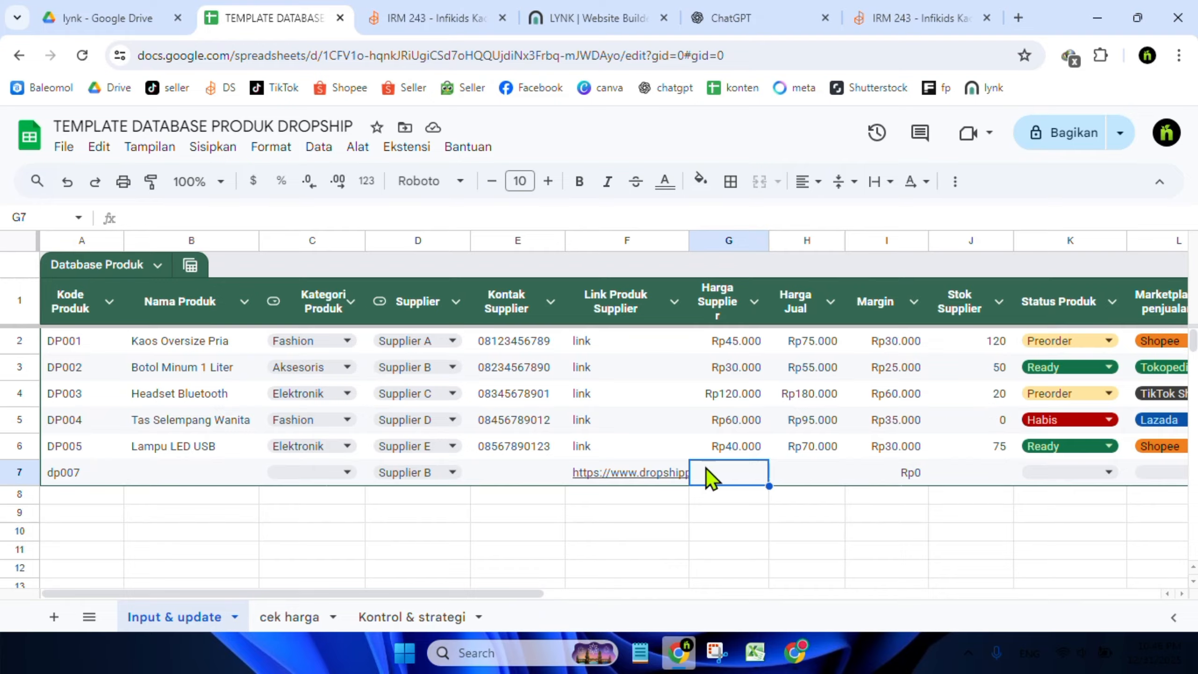
{"action": "left_click", "coordinate": [892, 18]}
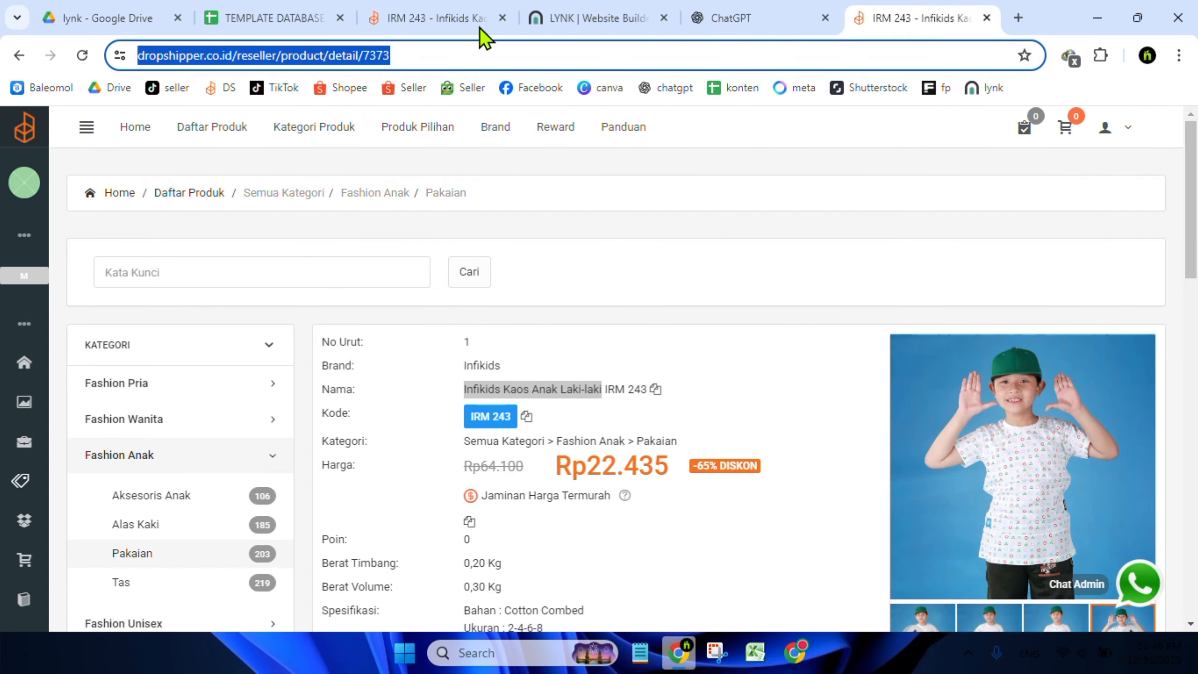
{"action": "left_click", "coordinate": [277, 19]}
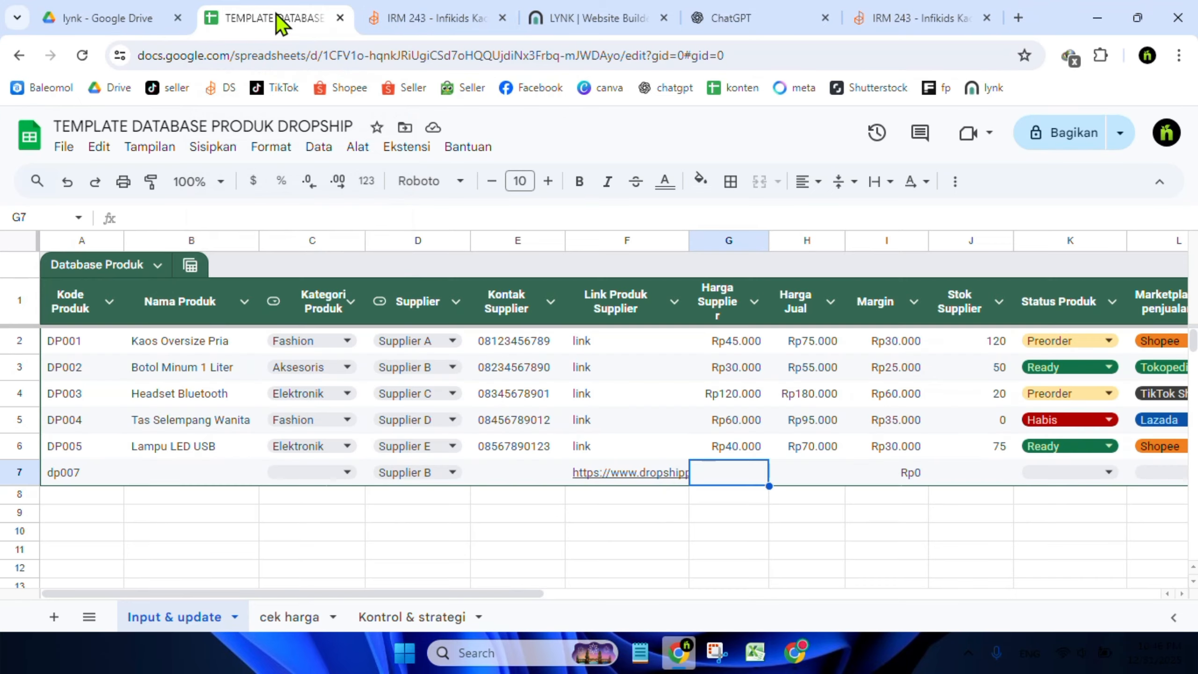
{"action": "type", "text": "23000"}
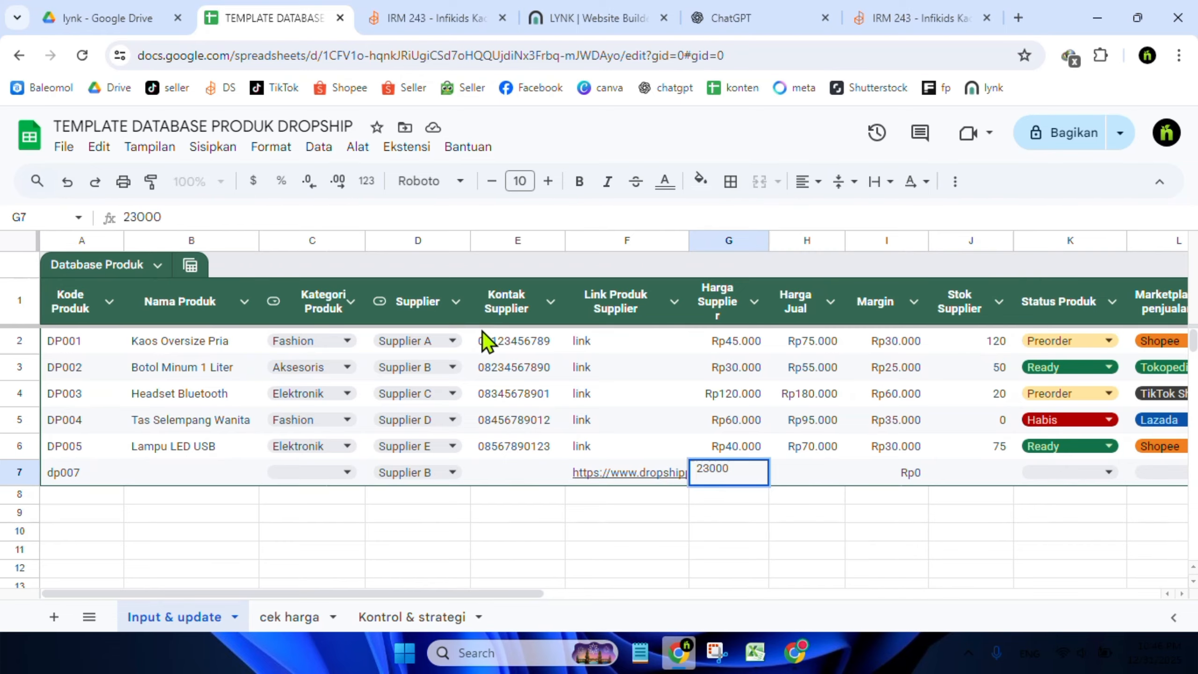
{"action": "key", "text": "Return"}
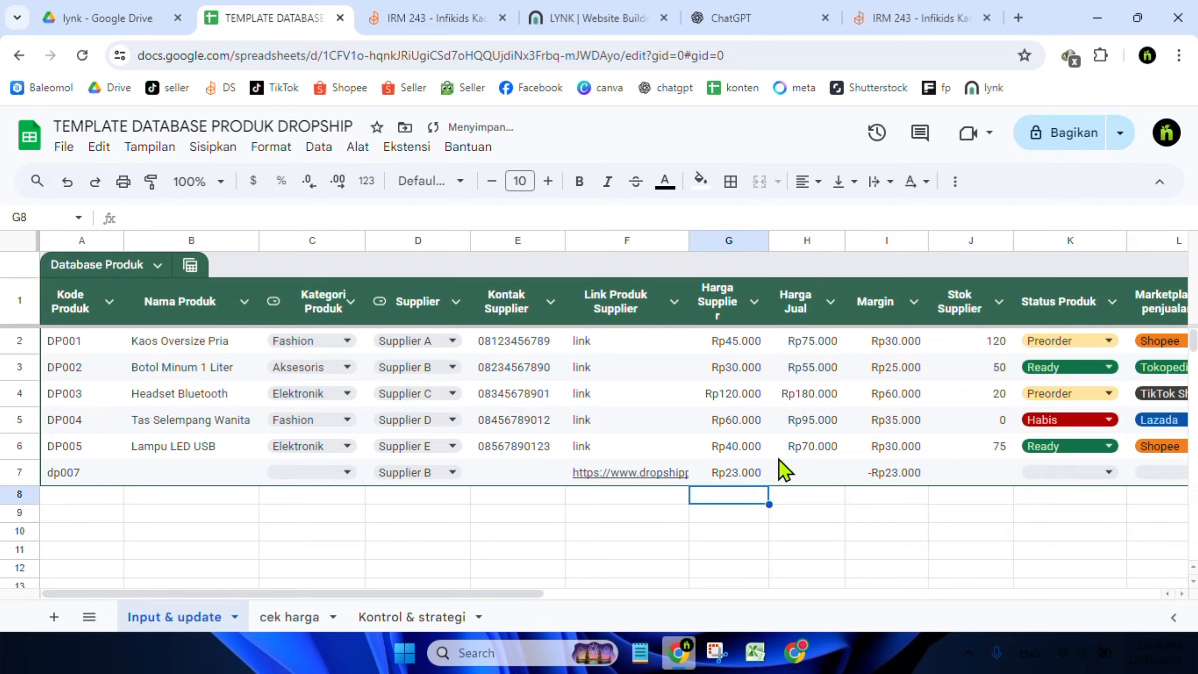
Set the new row's Harga Jual to 34000
{"action": "left_click", "coordinate": [816, 471]}
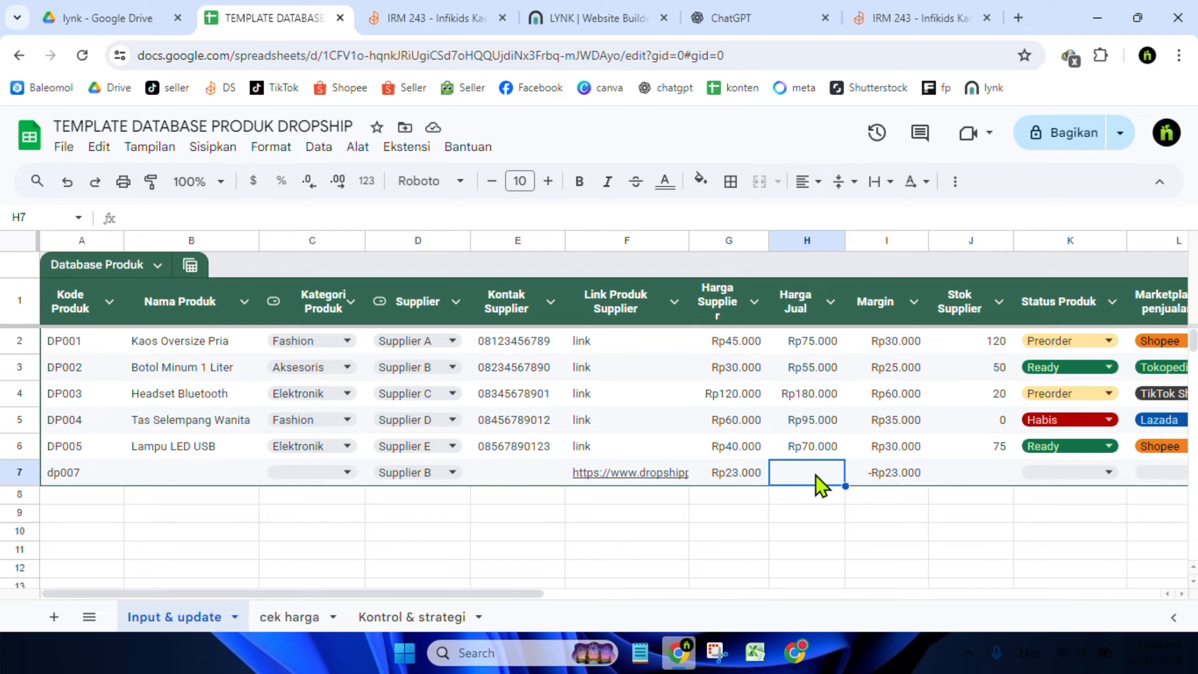
{"action": "type", "text": "2"}
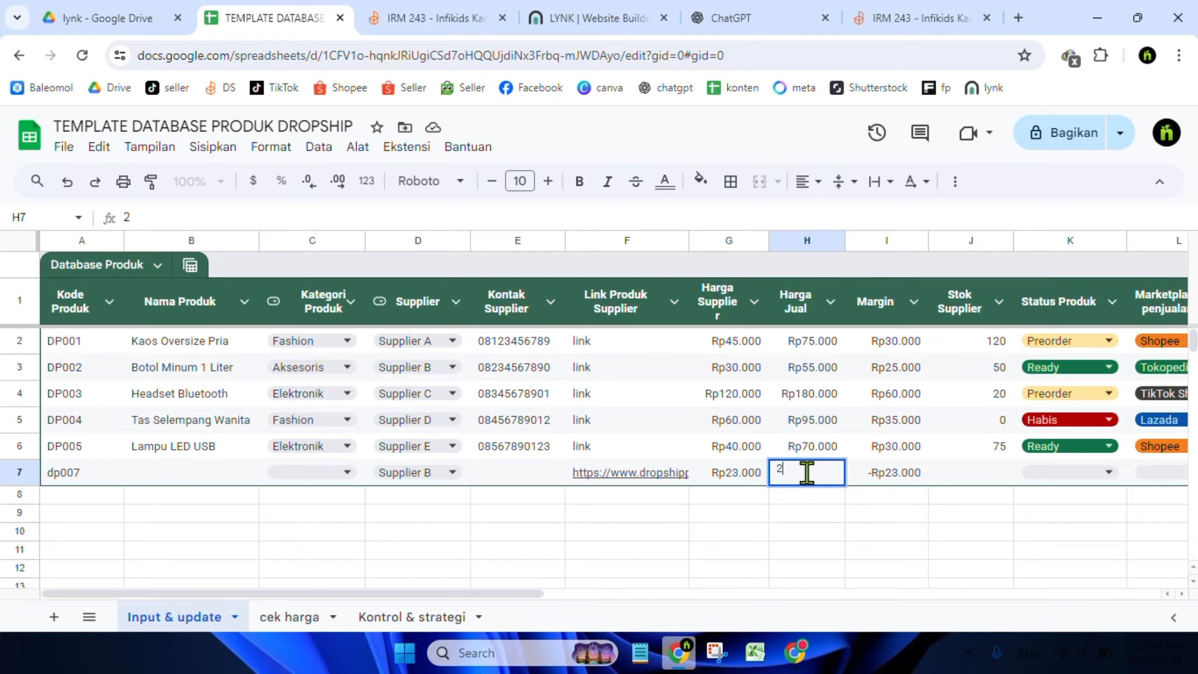
{"action": "key", "text": "BackSpace"}
{"action": "type", "text": "34000"}
{"action": "key", "text": "Return"}
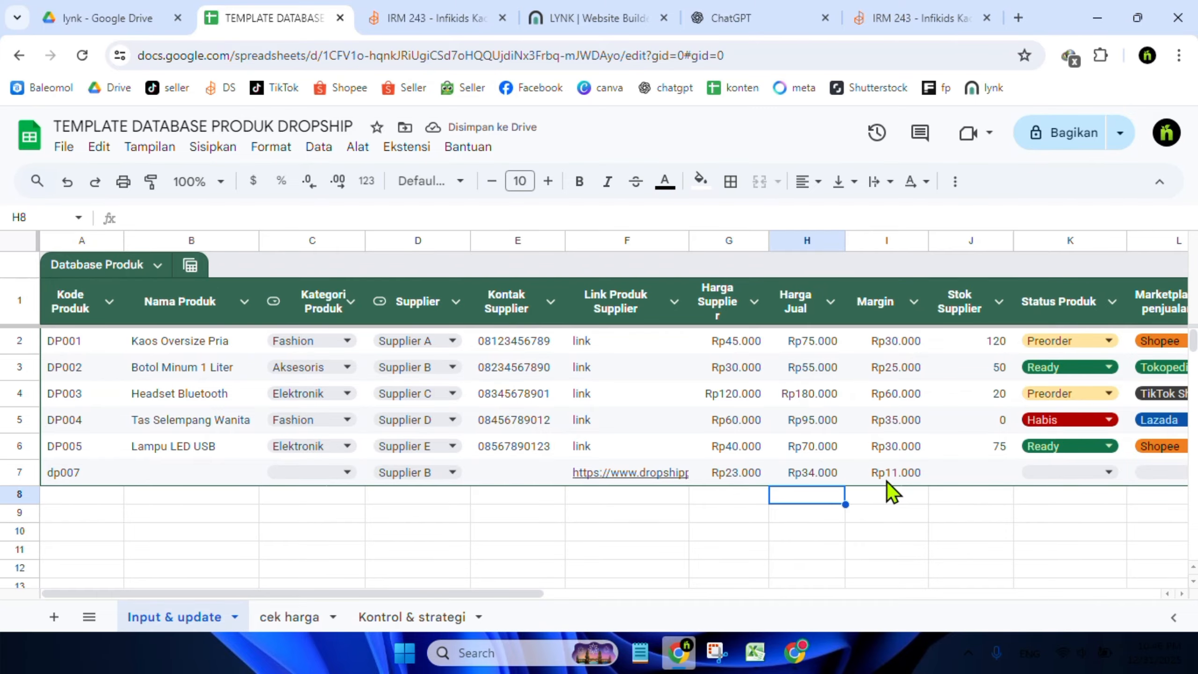
Check the supplier product page for stock details and open the Status Produk options for the new row
{"action": "double_click", "coordinate": [983, 479]}
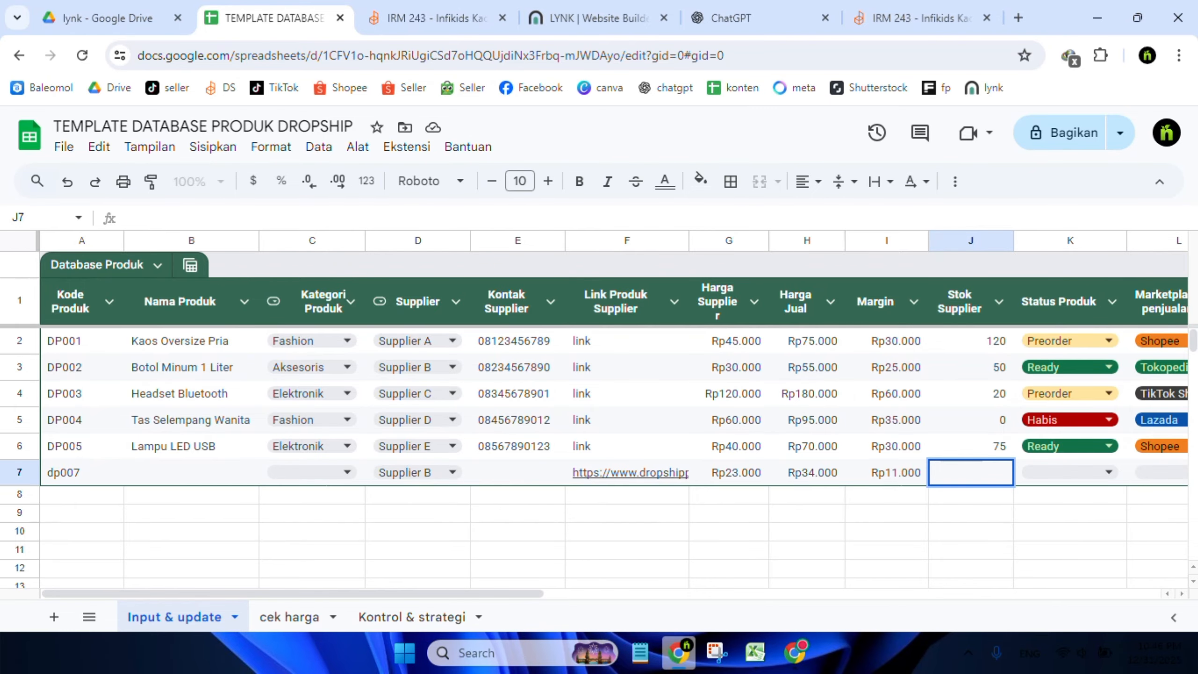
{"action": "left_click", "coordinate": [897, 26]}
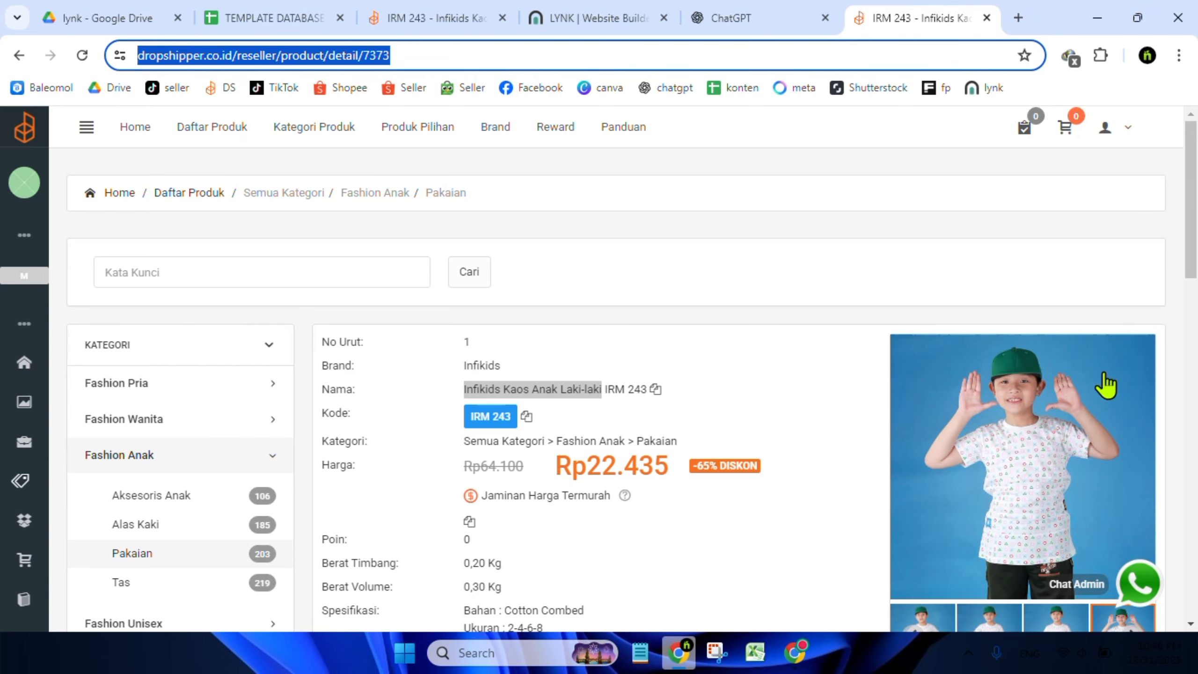
{"action": "left_click_drag", "start_coordinate": [1193, 259], "coordinate": [612, 125]}
{"action": "left_click", "coordinate": [253, 23]}
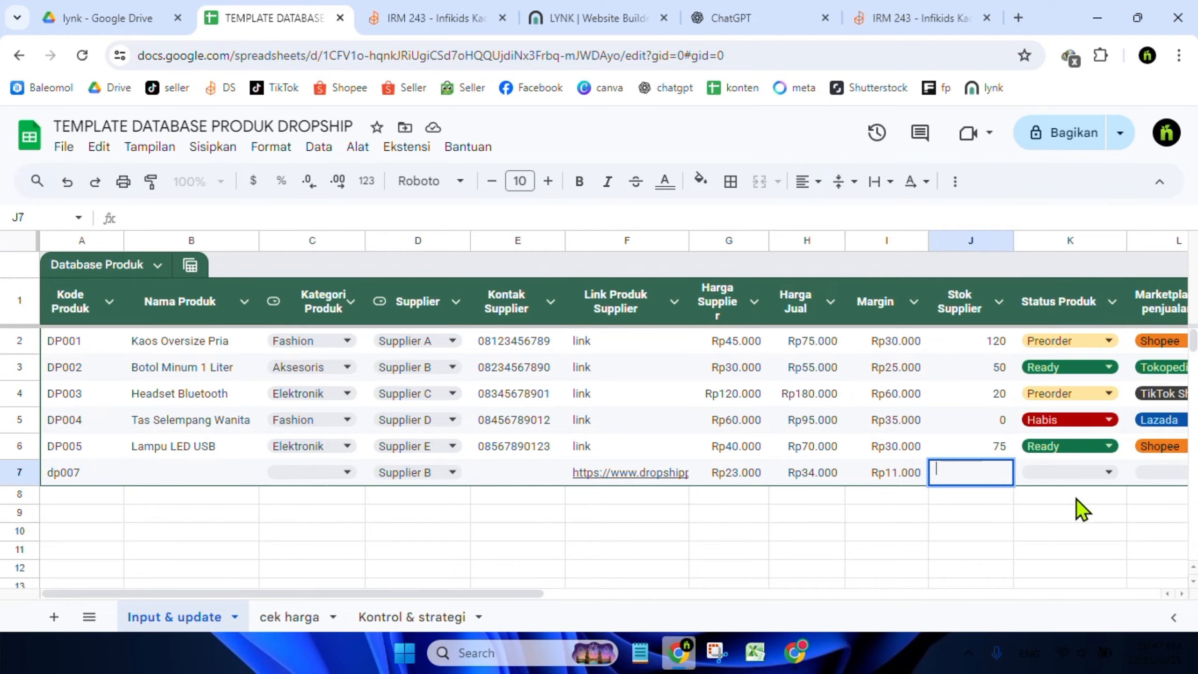
{"action": "left_click", "coordinate": [1070, 513]}
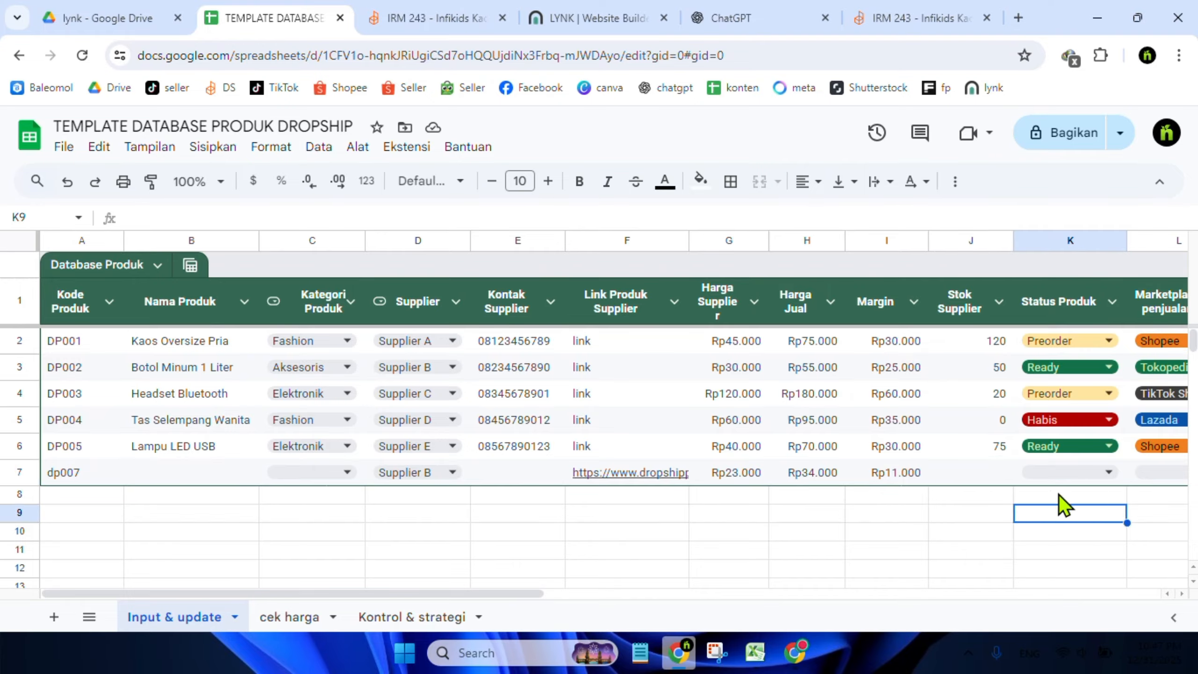
{"action": "left_click", "coordinate": [1083, 472]}
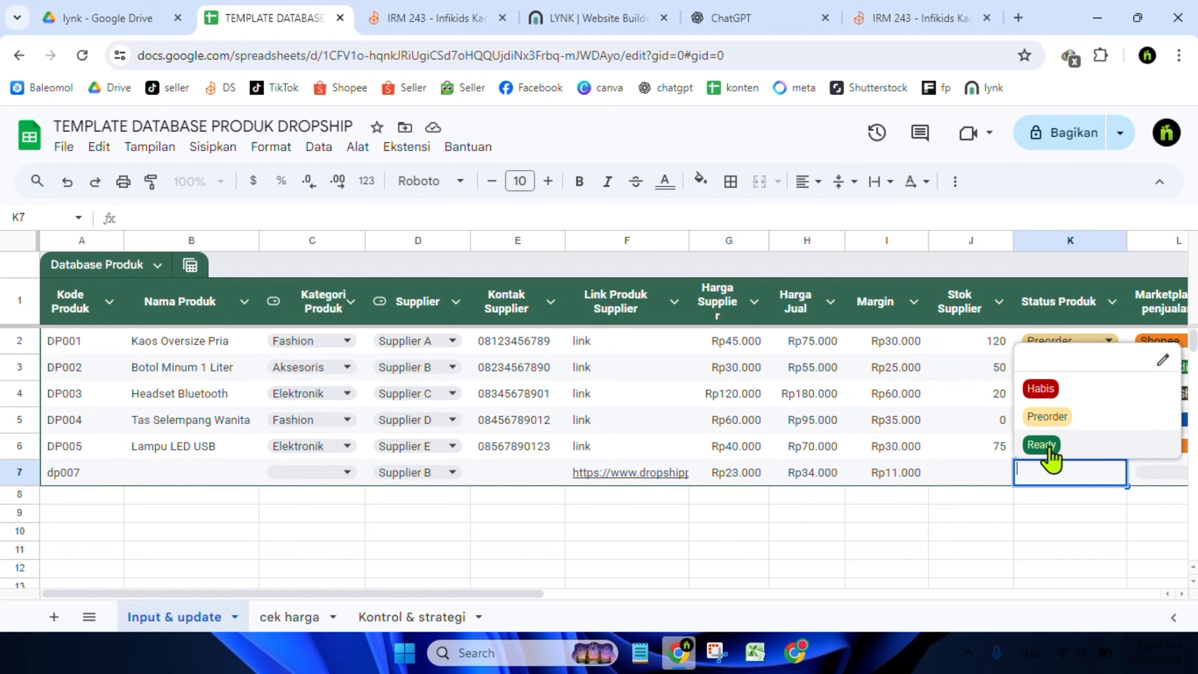
{"action": "left_click", "coordinate": [995, 469]}
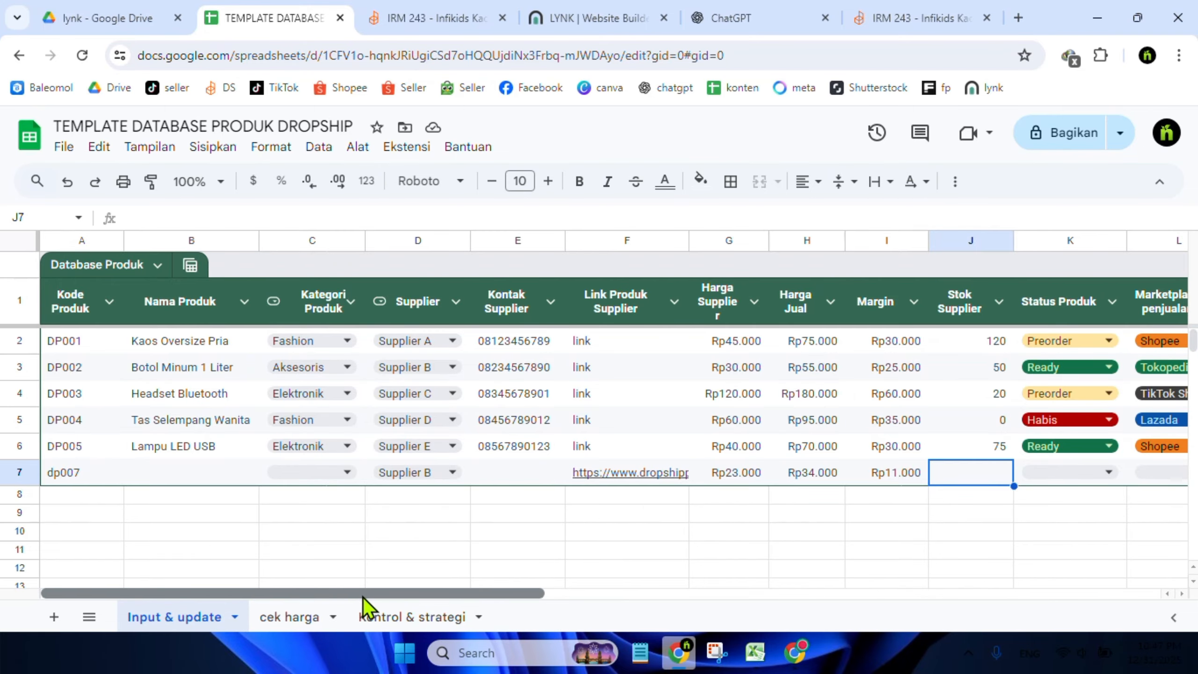
Set the new row's Marketplace penjualan to Tokopedia
{"action": "left_click_drag", "start_coordinate": [363, 595], "coordinate": [511, 616]}
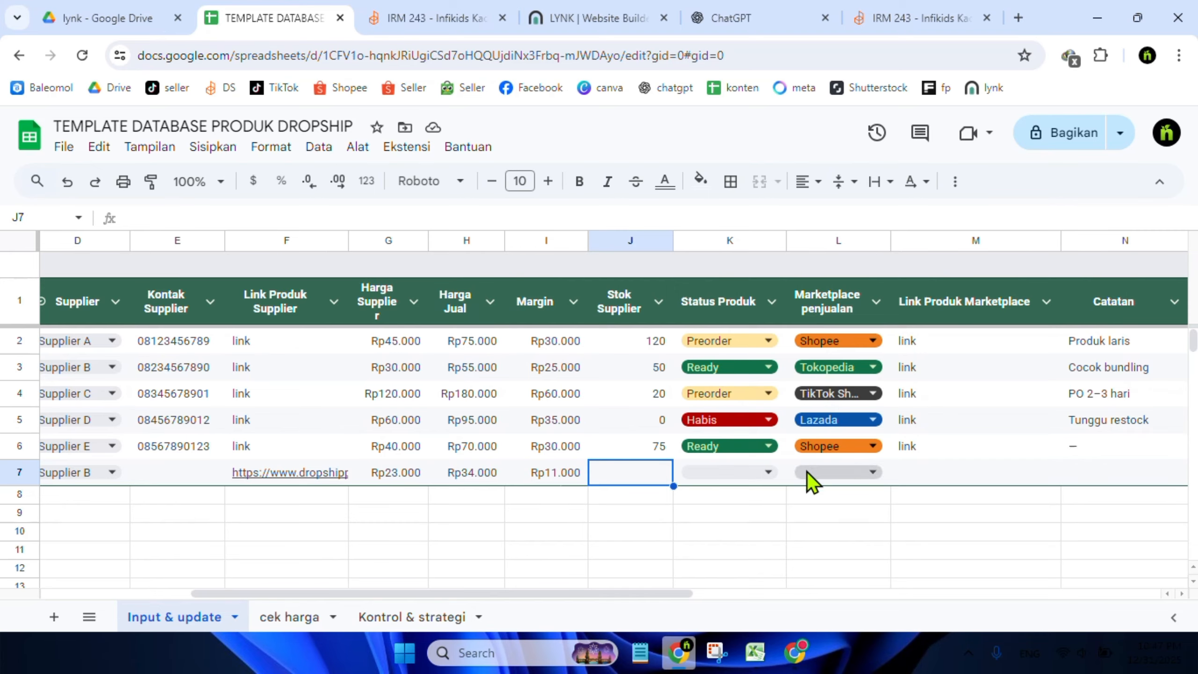
{"action": "left_click", "coordinate": [854, 479]}
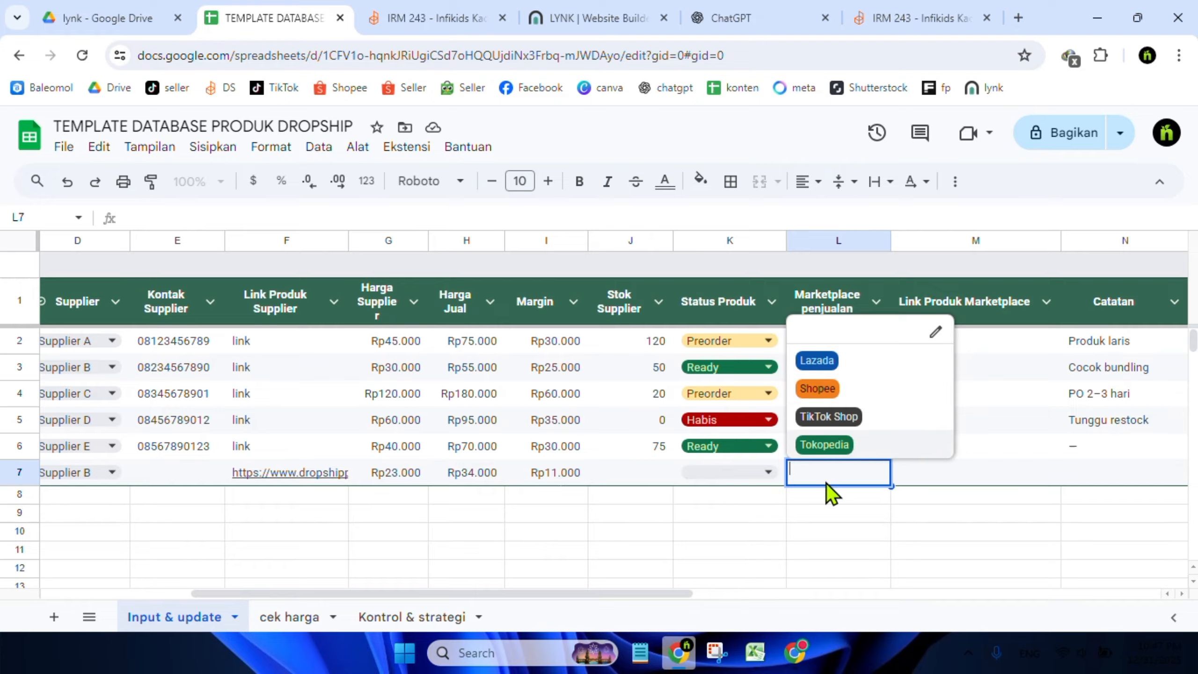
{"action": "left_click", "coordinate": [824, 443]}
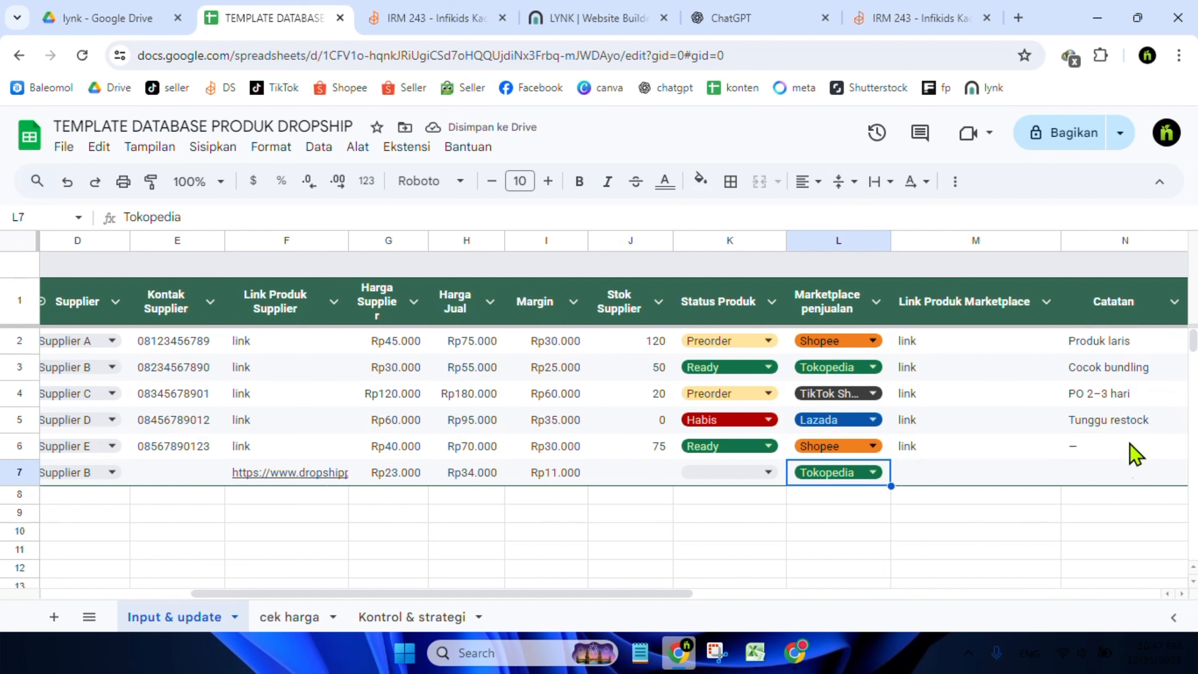
{"action": "left_click", "coordinate": [952, 471]}
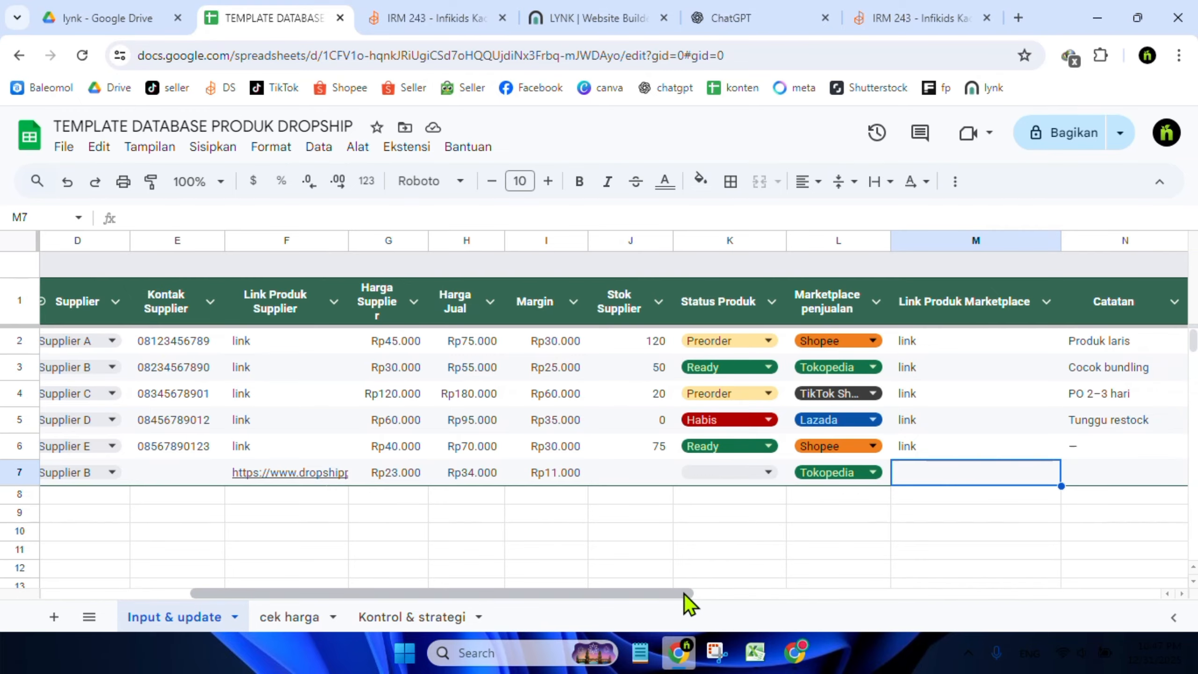
{"action": "left_click_drag", "start_coordinate": [684, 597], "coordinate": [762, 597]}
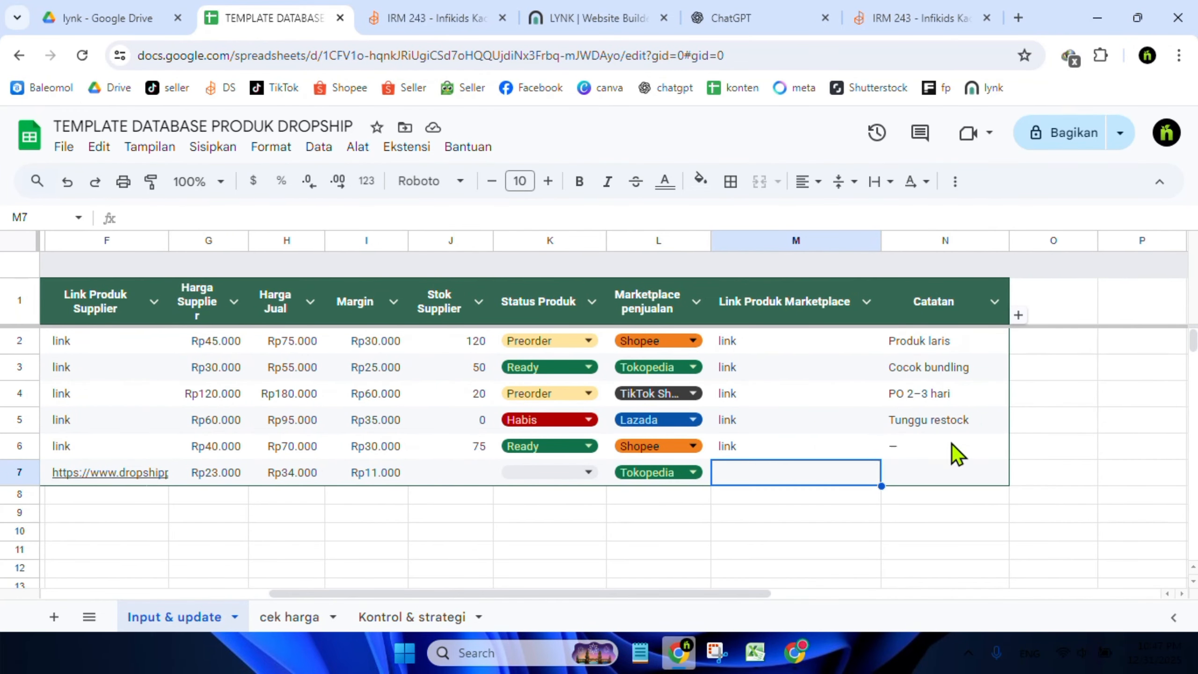
{"action": "left_click", "coordinate": [916, 471]}
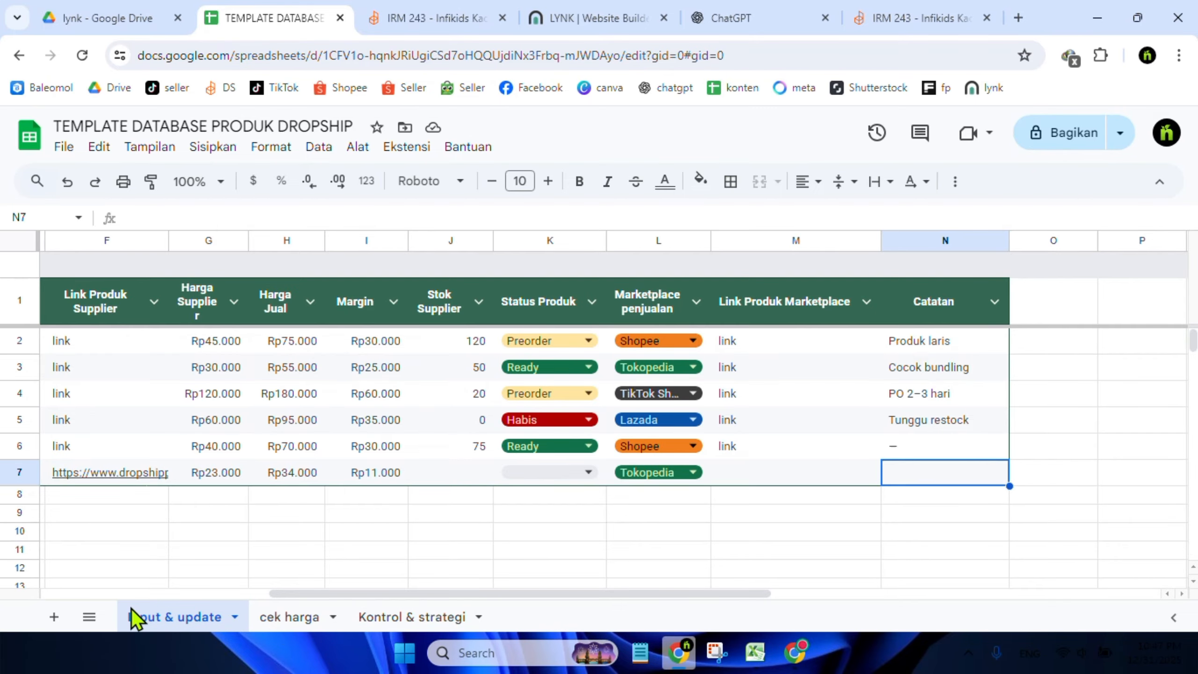
Switch to the cek harga sheet and enter 23000 as Harga Suplayer in a new row
{"action": "left_click", "coordinate": [291, 618]}
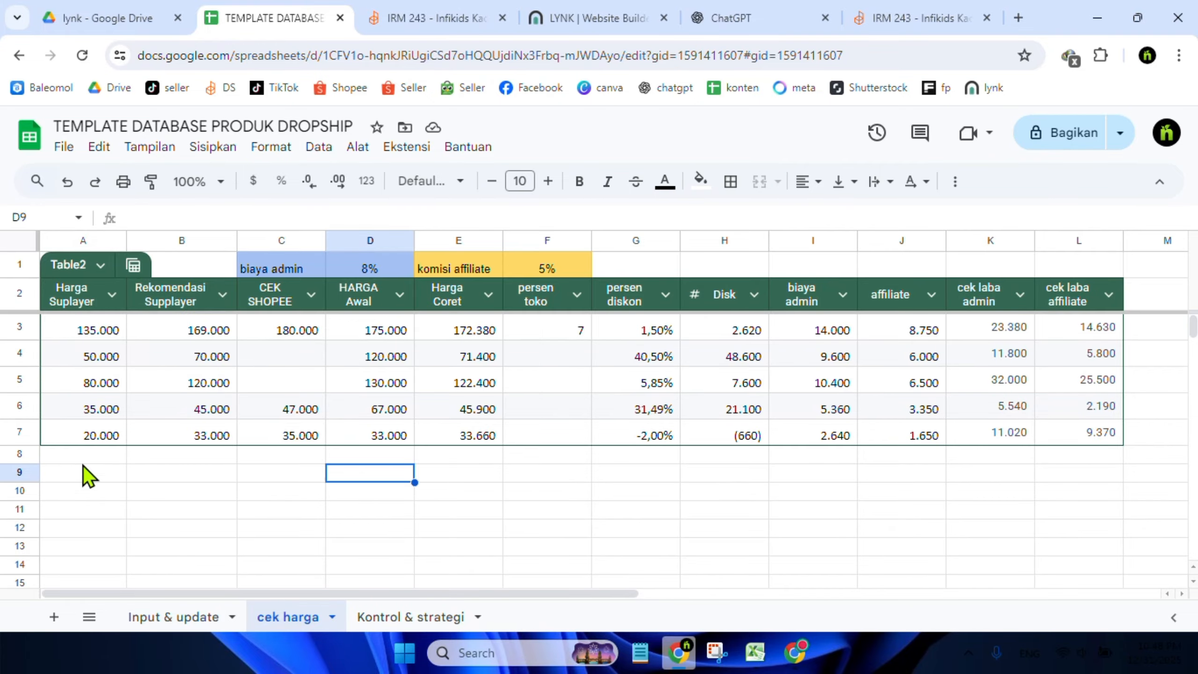
{"action": "left_click", "coordinate": [85, 454]}
{"action": "left_click", "coordinate": [160, 618]}
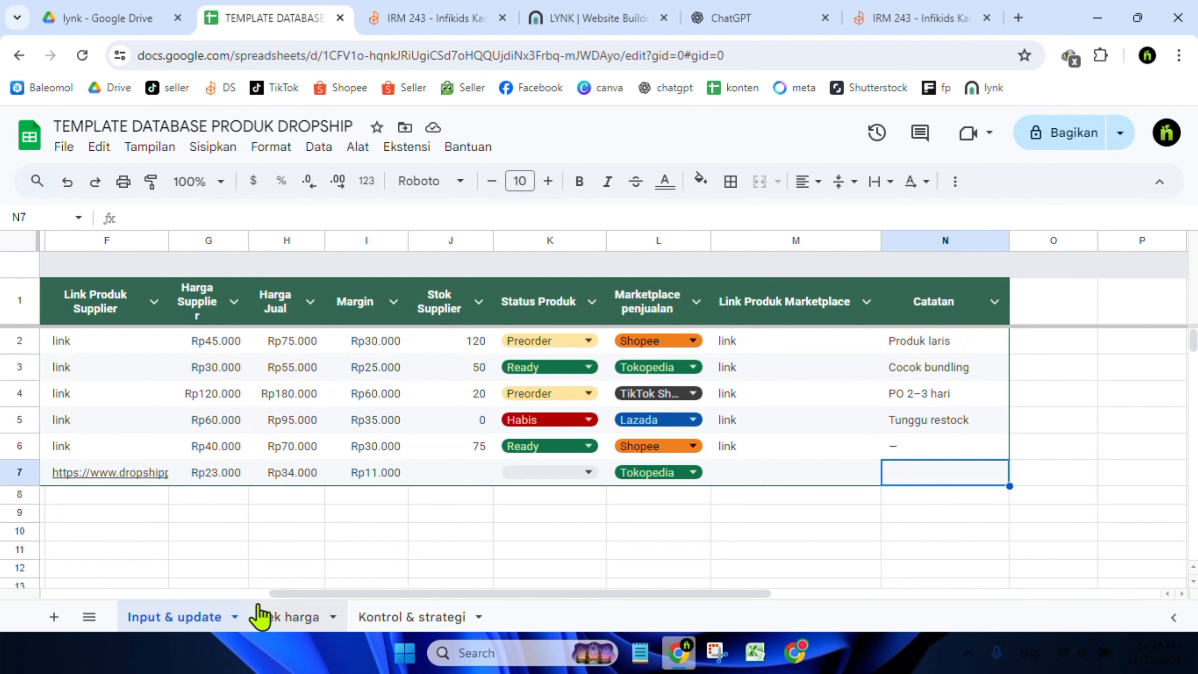
{"action": "left_click", "coordinate": [278, 617]}
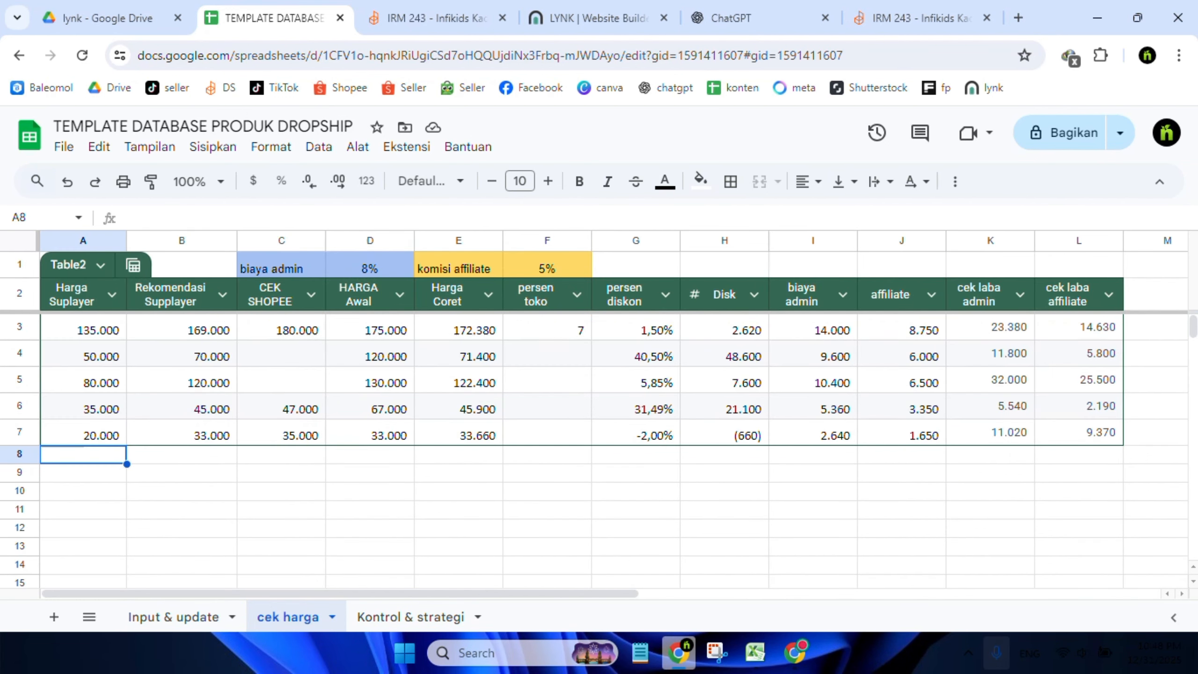
{"action": "type", "text": "23"}
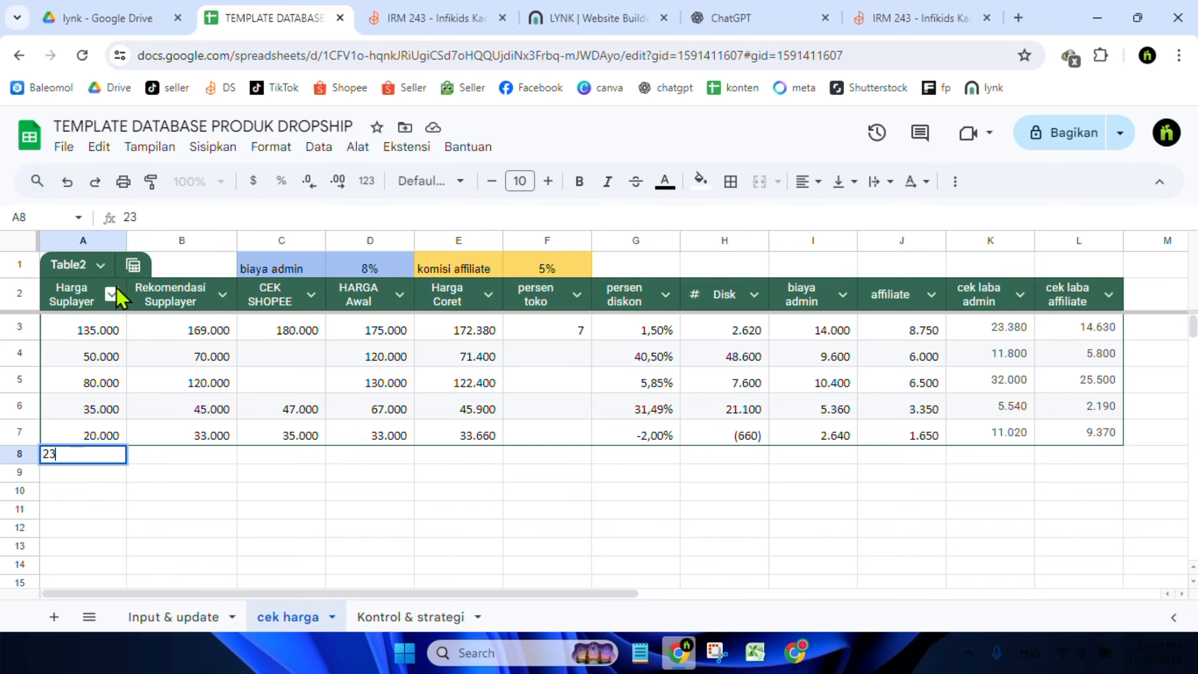
{"action": "type", "text": "000"}
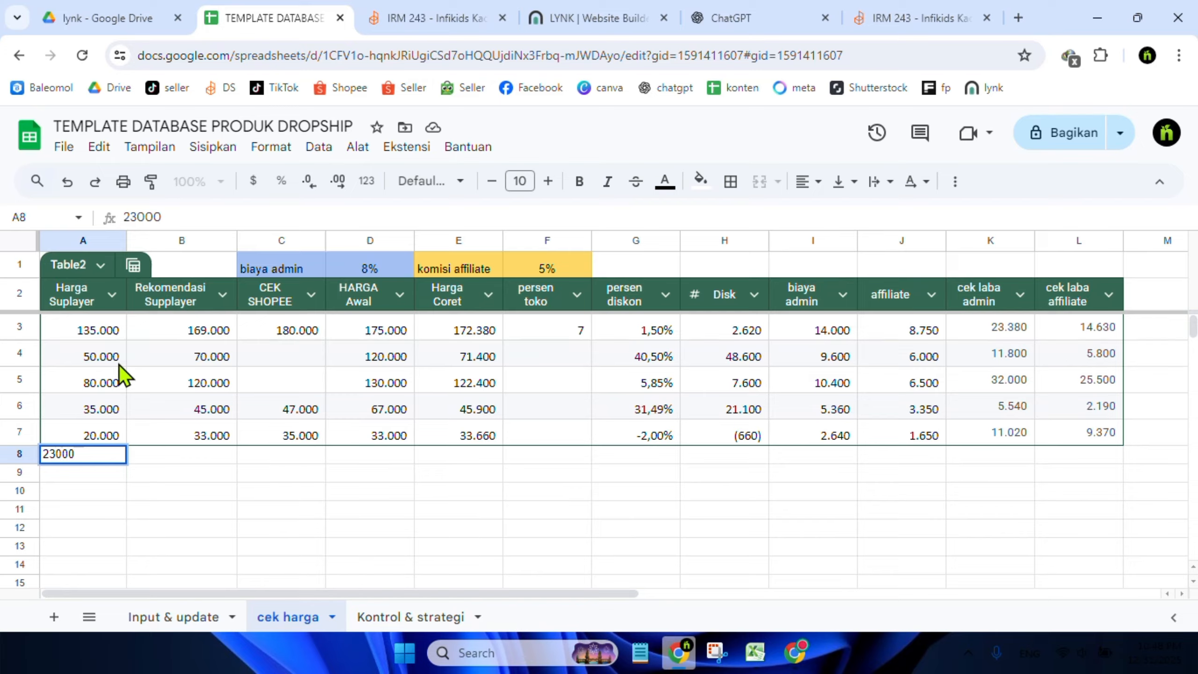
{"action": "left_click", "coordinate": [196, 491]}
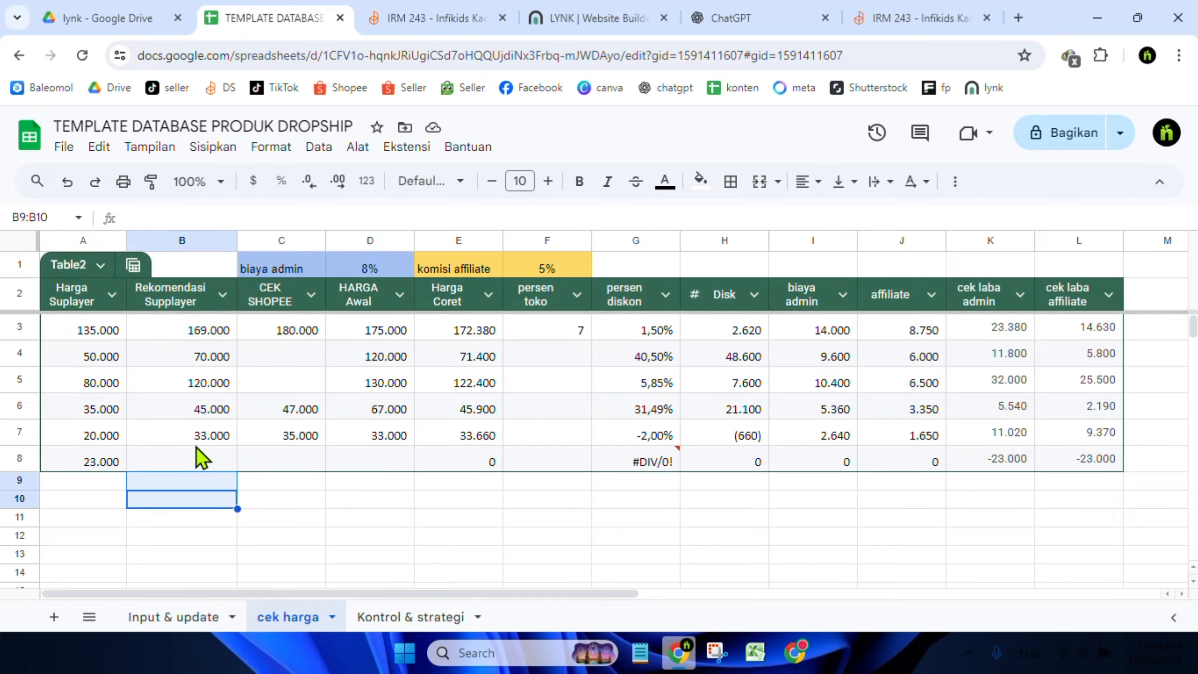
Inspect the Harga Coret formula and other calculated cells in the new cek harga row
{"action": "left_click", "coordinate": [191, 462]}
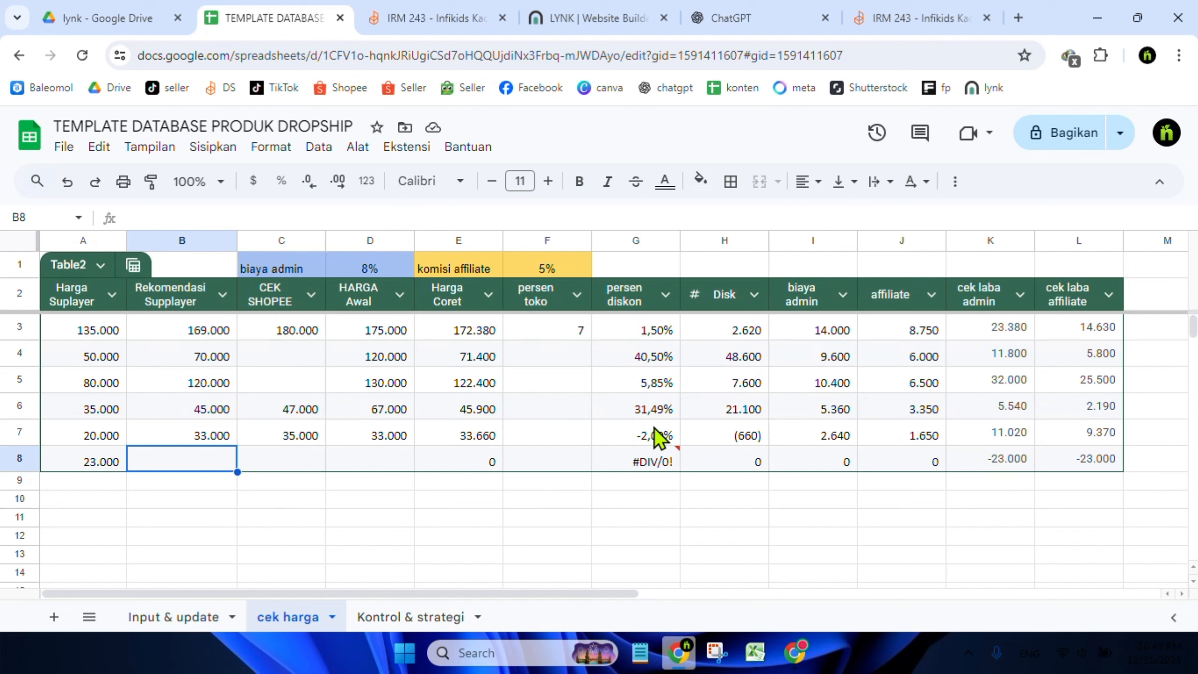
{"action": "mouse_move", "coordinate": [652, 457]}
{"action": "left_click", "coordinate": [481, 443]}
{"action": "left_click", "coordinate": [481, 484]}
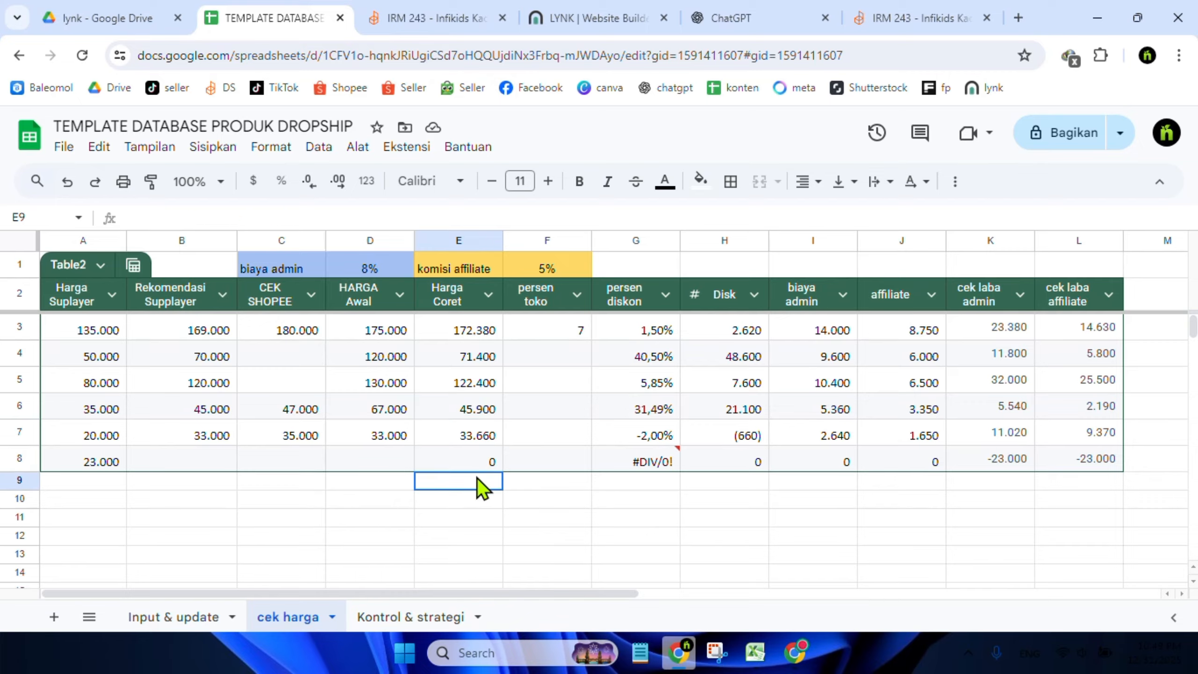
{"action": "left_click", "coordinate": [481, 469]}
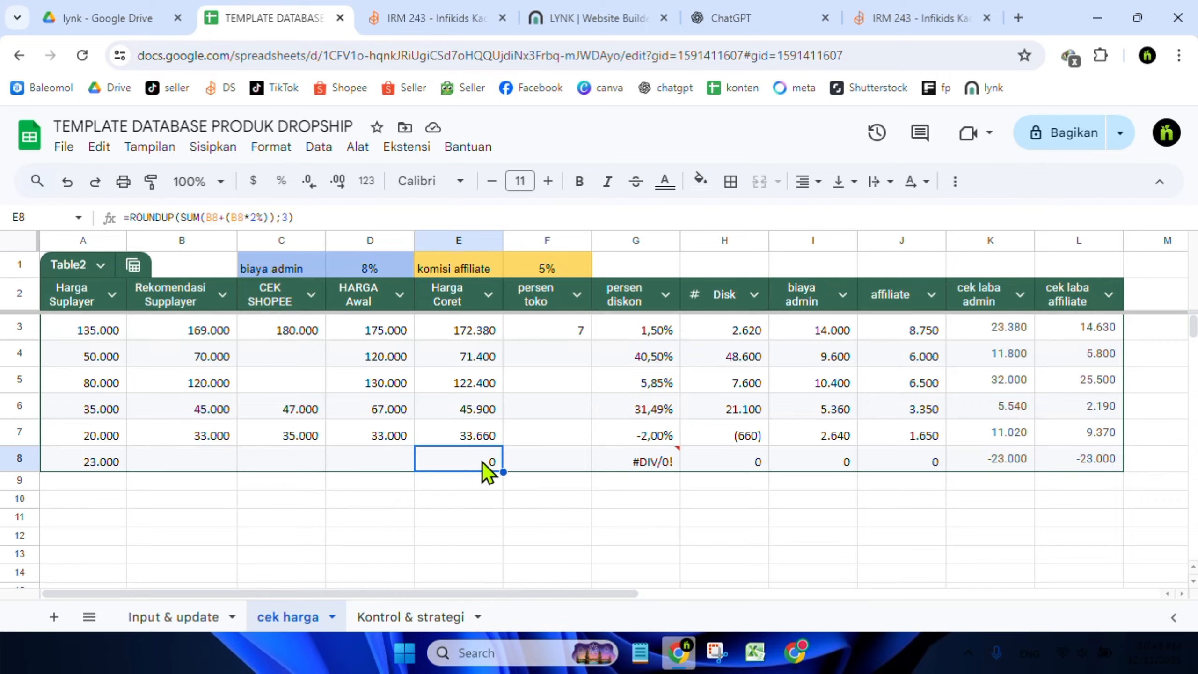
Enter 33000 as the Rekomendasi Supplayer price in the new cek harga row
{"action": "left_click", "coordinate": [706, 463]}
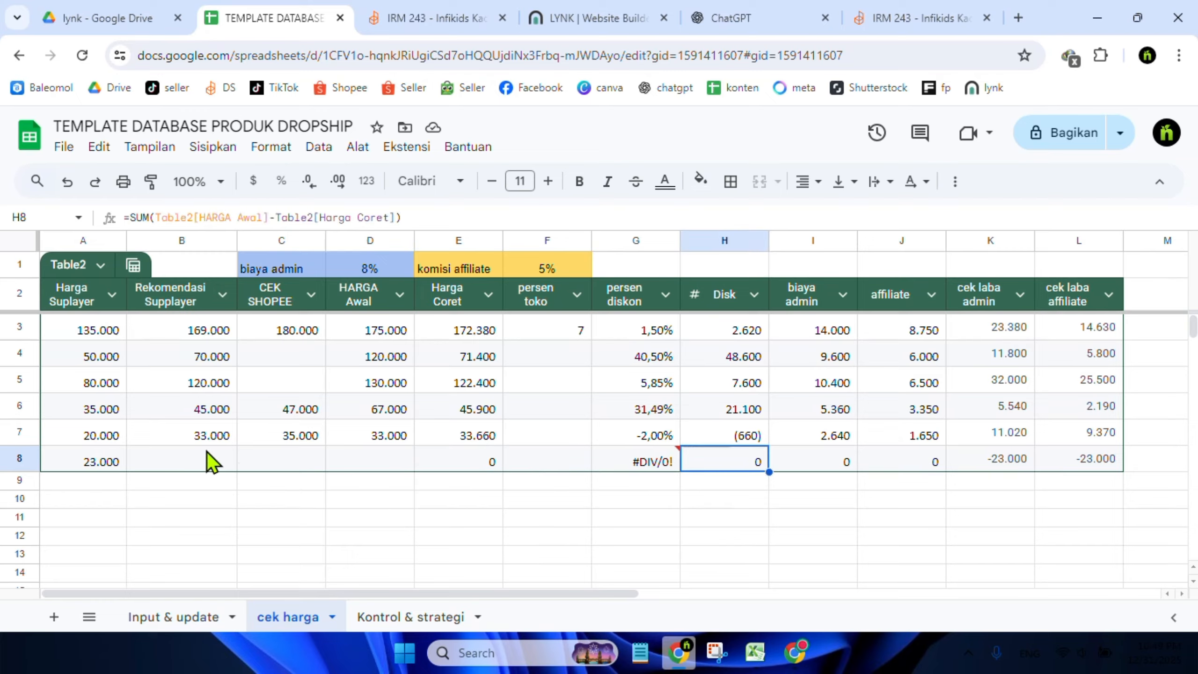
{"action": "left_click", "coordinate": [193, 464]}
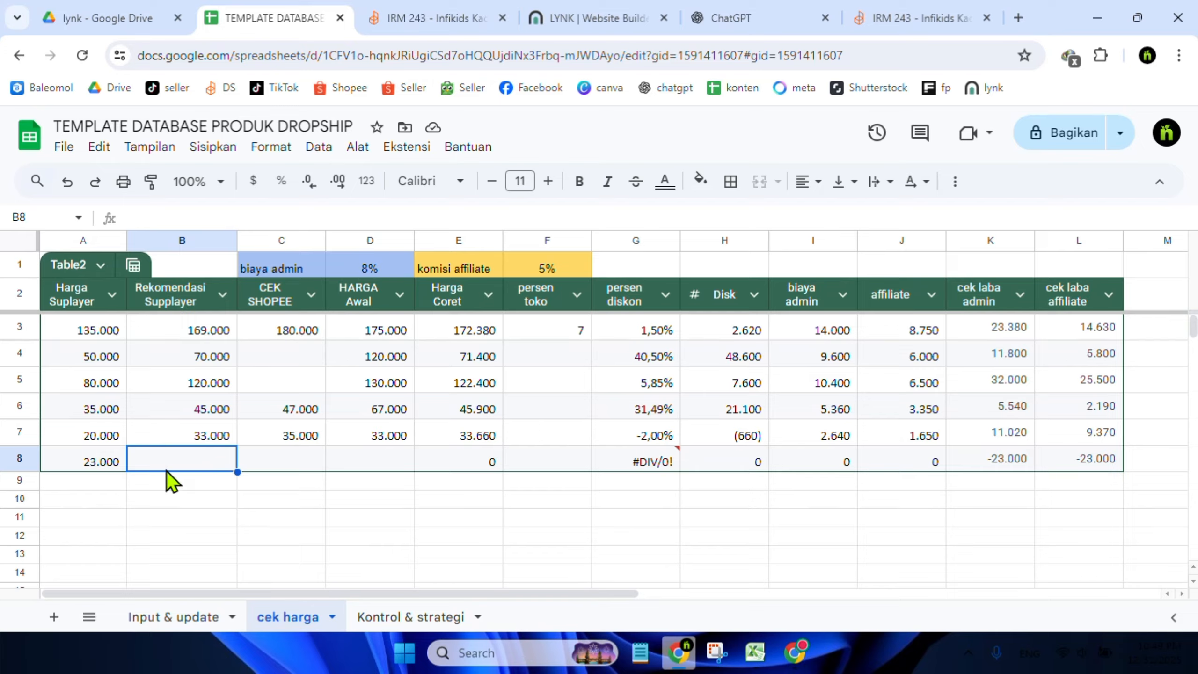
{"action": "double_click", "coordinate": [187, 459]}
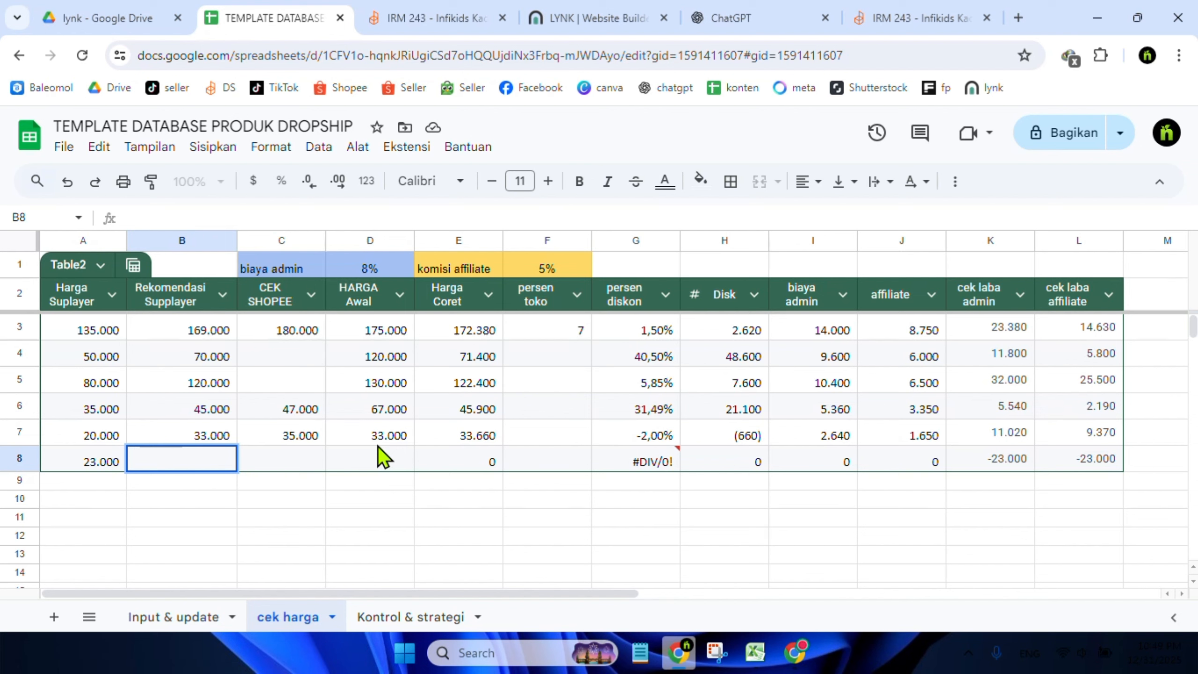
{"action": "type", "text": "33000"}
{"action": "key", "text": "Return"}
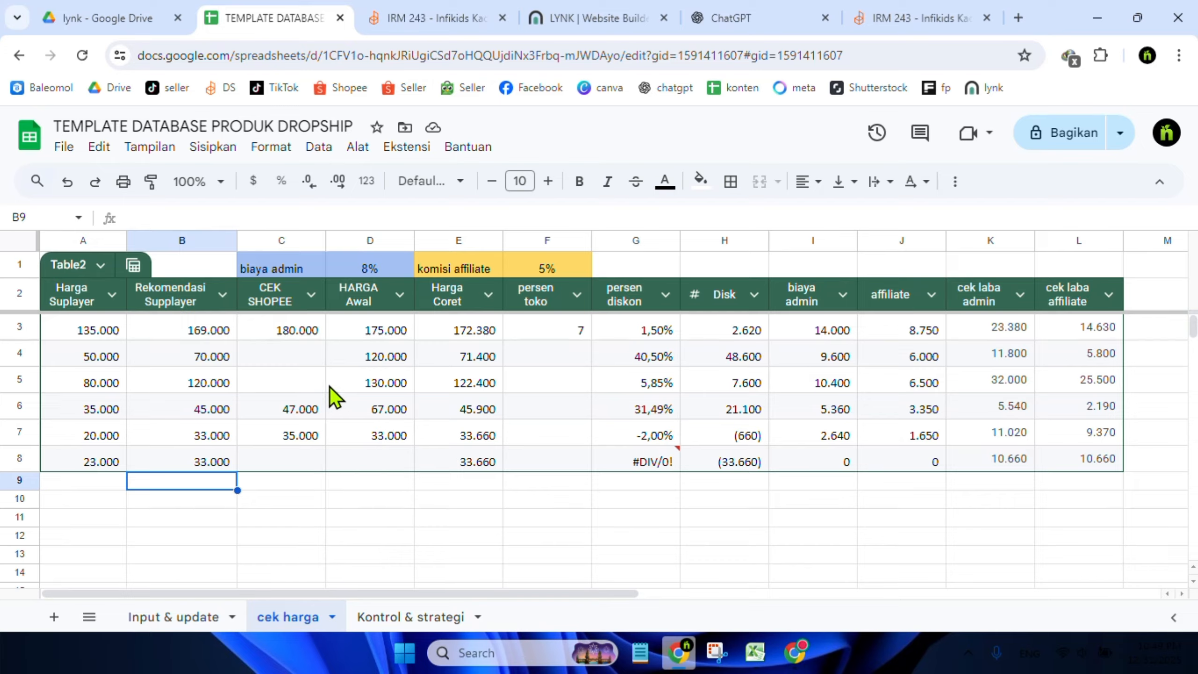
Enter 35000 as the CEK SHOPEE price in the new row
{"action": "left_click", "coordinate": [360, 460]}
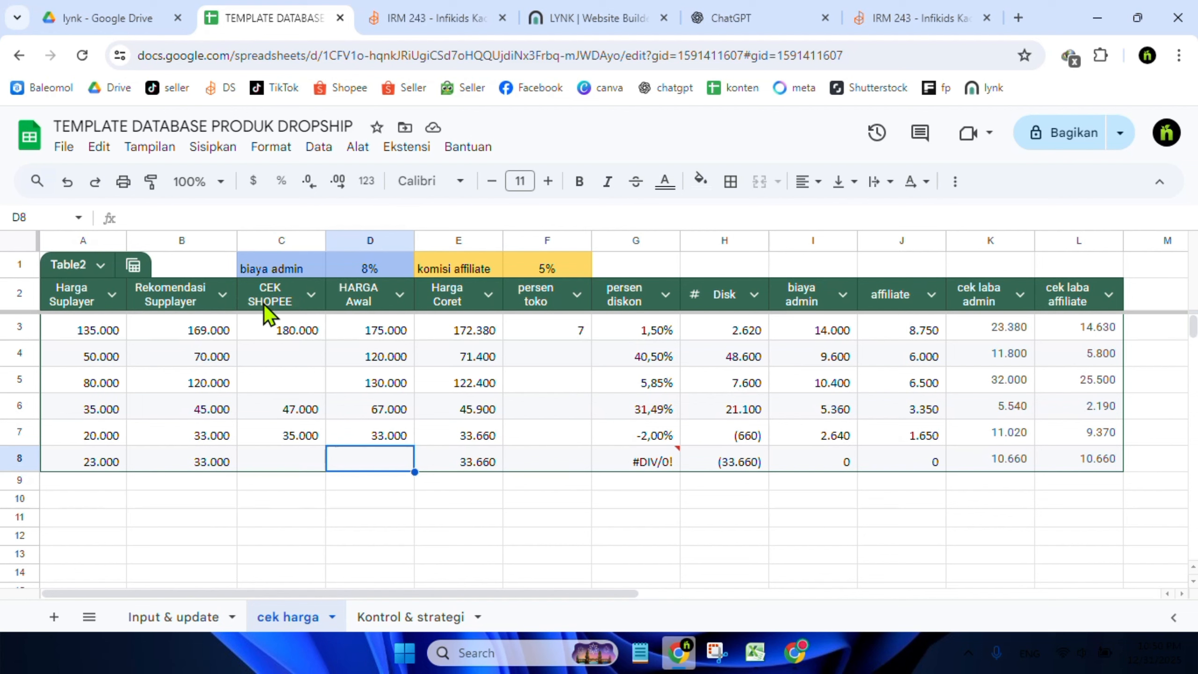
{"action": "left_click", "coordinate": [293, 452]}
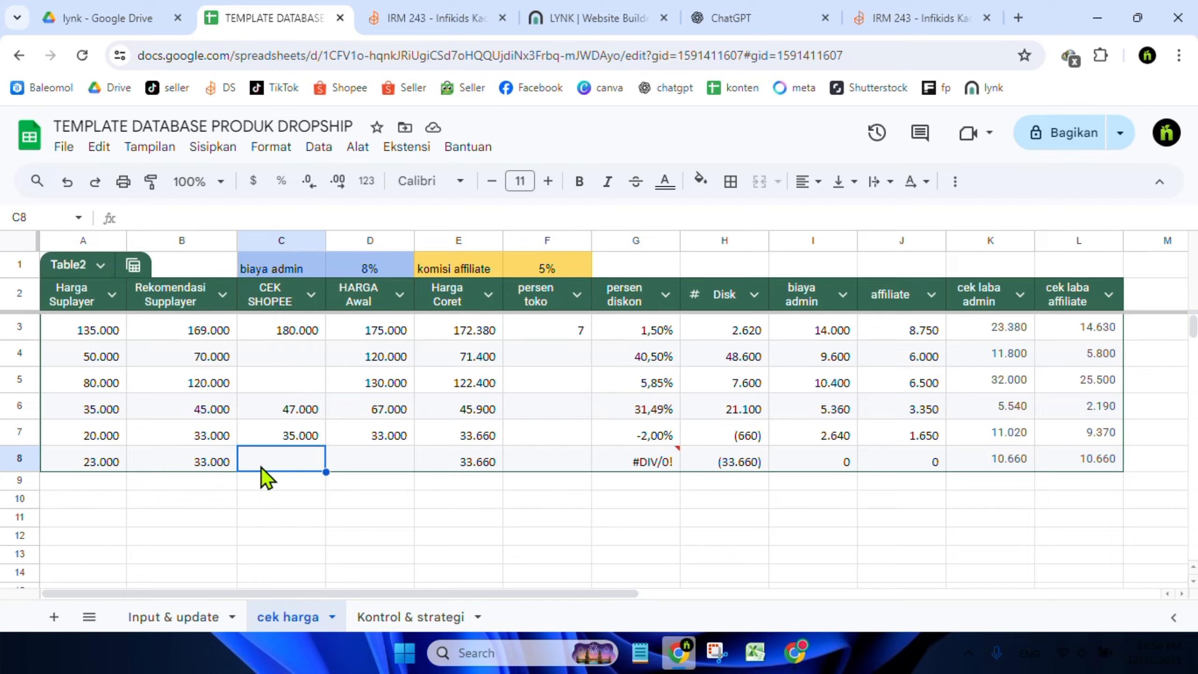
{"action": "left_click", "coordinate": [270, 306]}
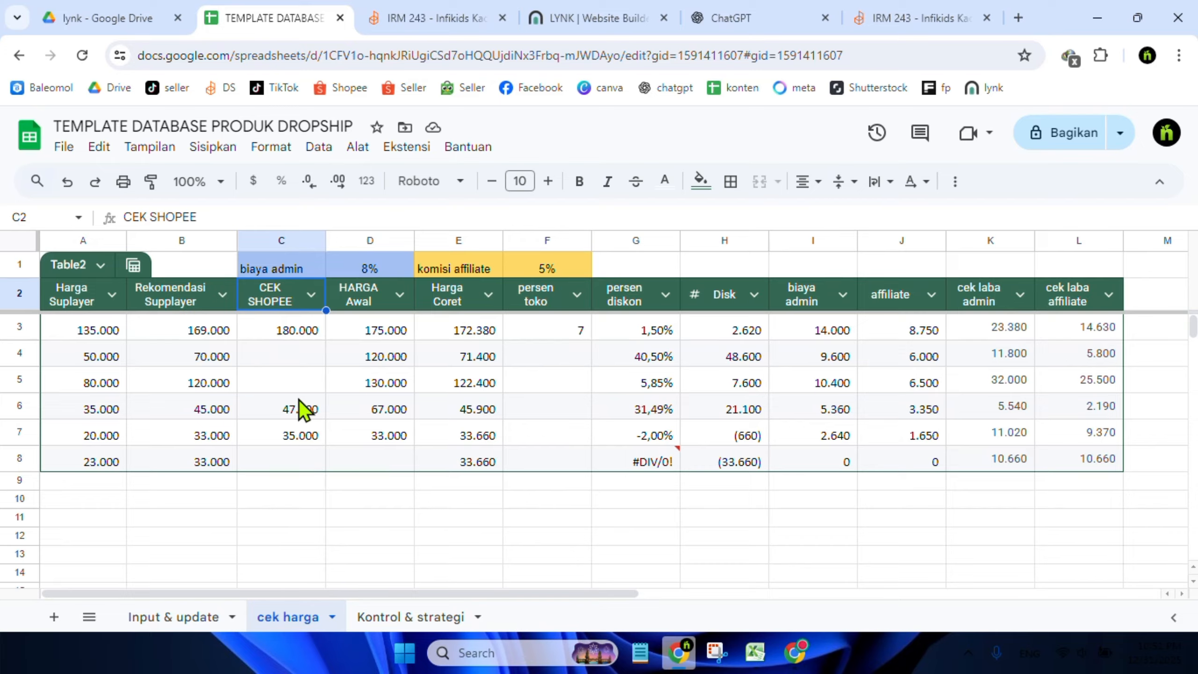
{"action": "left_click", "coordinate": [290, 455]}
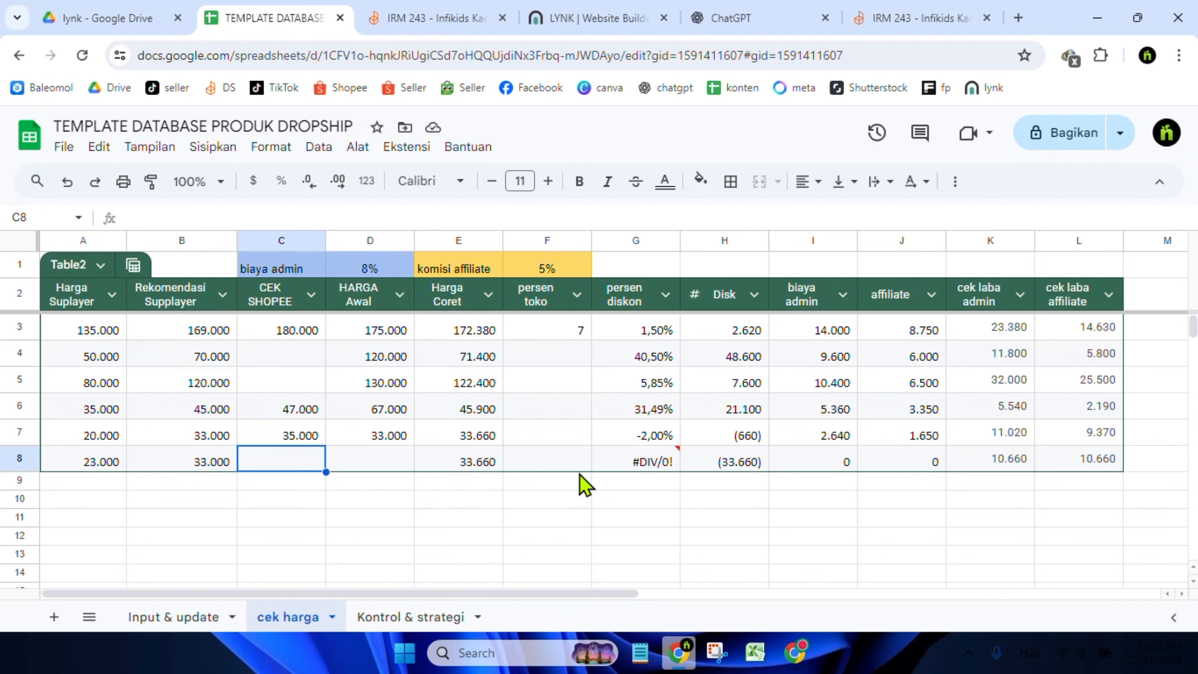
{"action": "type", "text": "35000"}
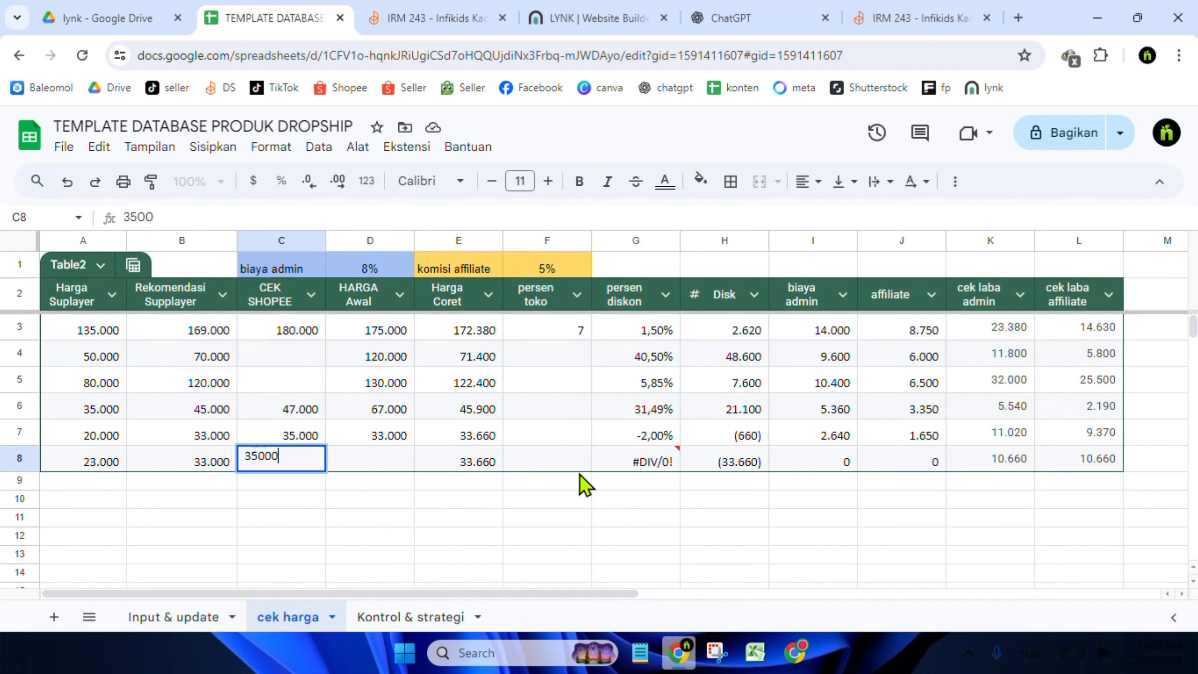
{"action": "key", "text": "Return"}
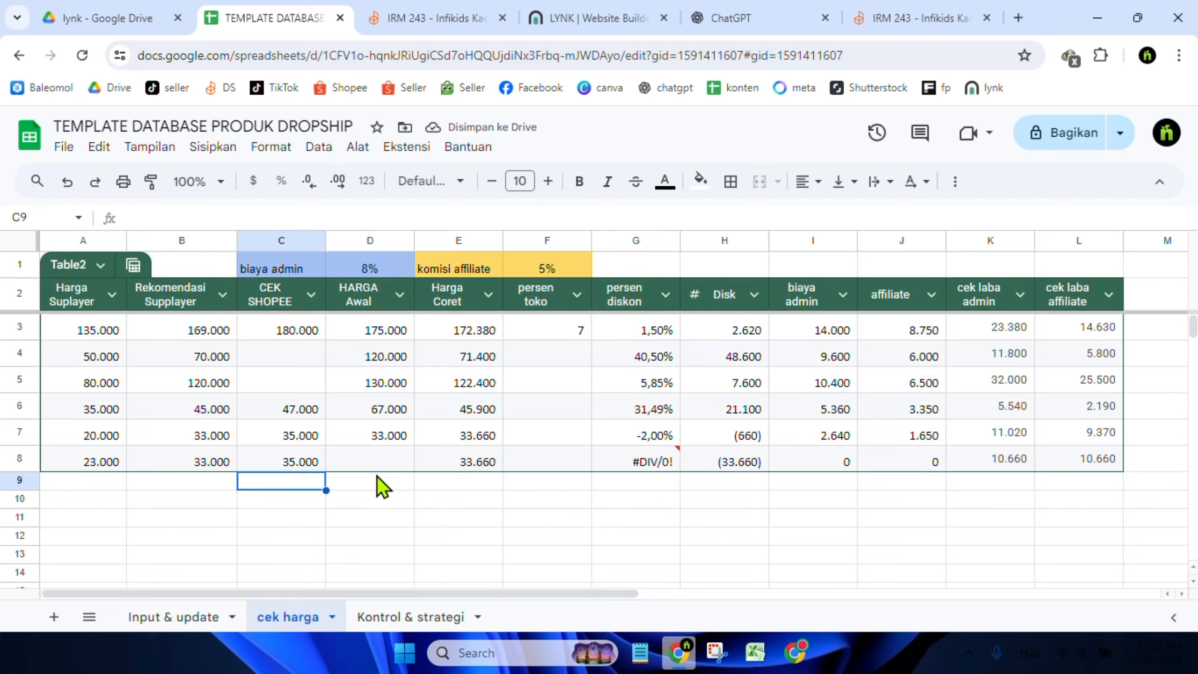
Set the new row's HARGA Awal to 54000
{"action": "left_click", "coordinate": [380, 456]}
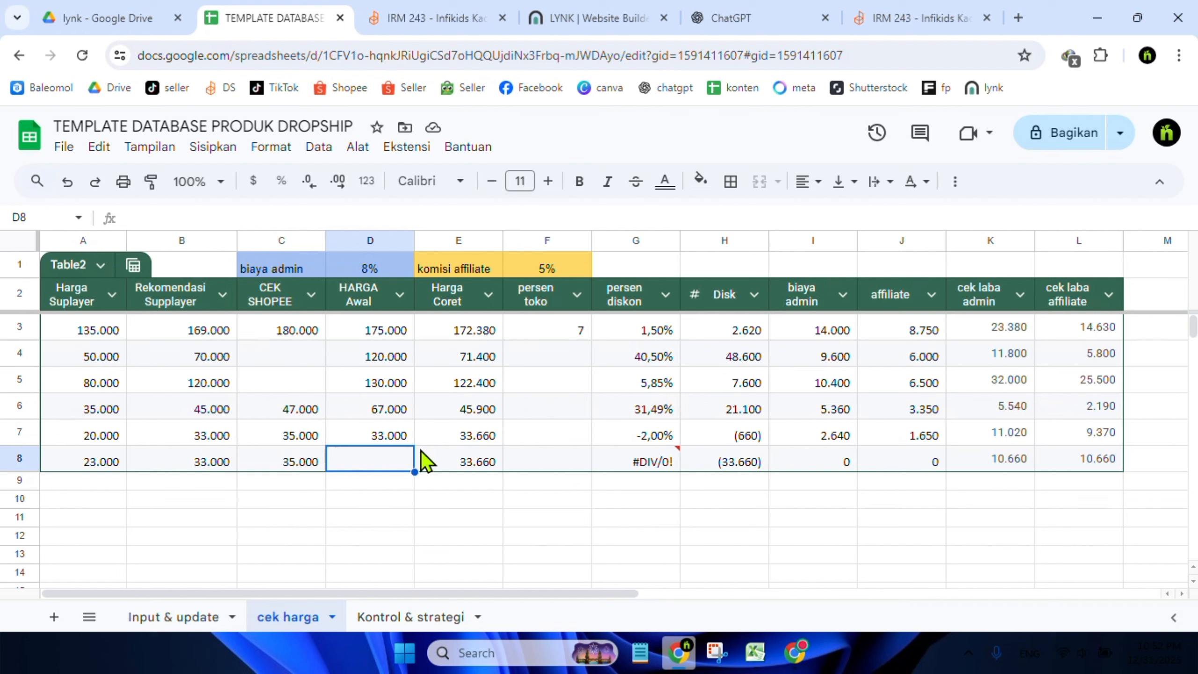
{"action": "type", "text": "5"}
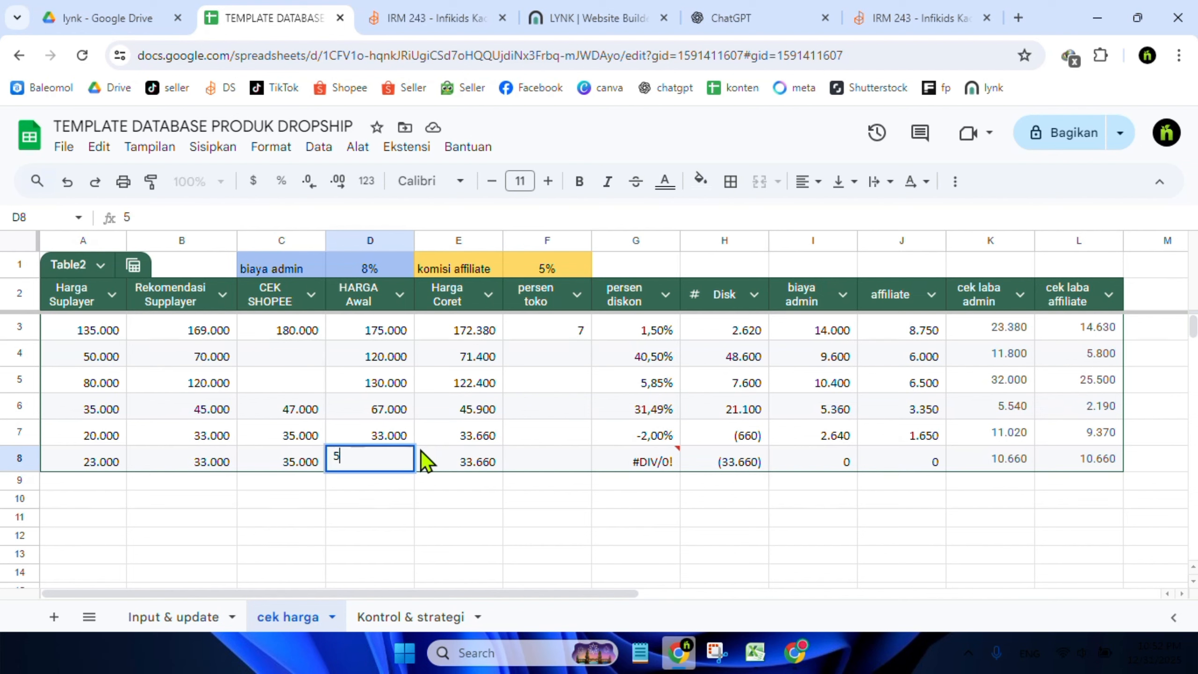
{"action": "type", "text": "4000"}
{"action": "key", "text": "Return"}
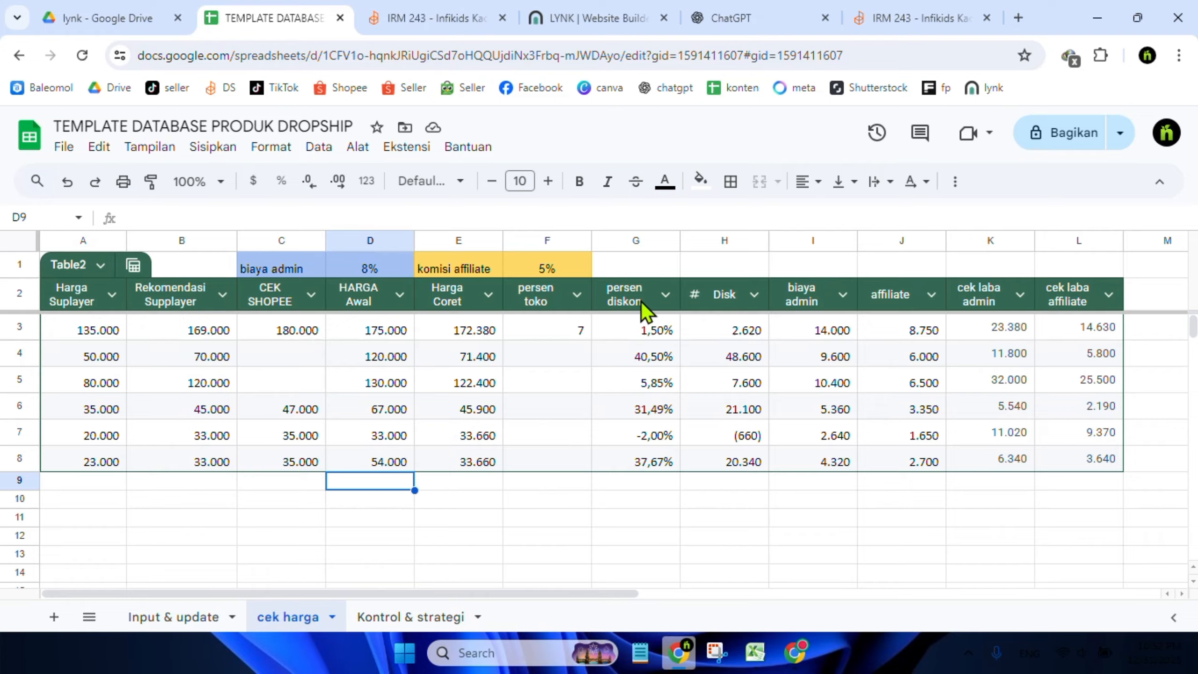
{"action": "left_click", "coordinate": [632, 241]}
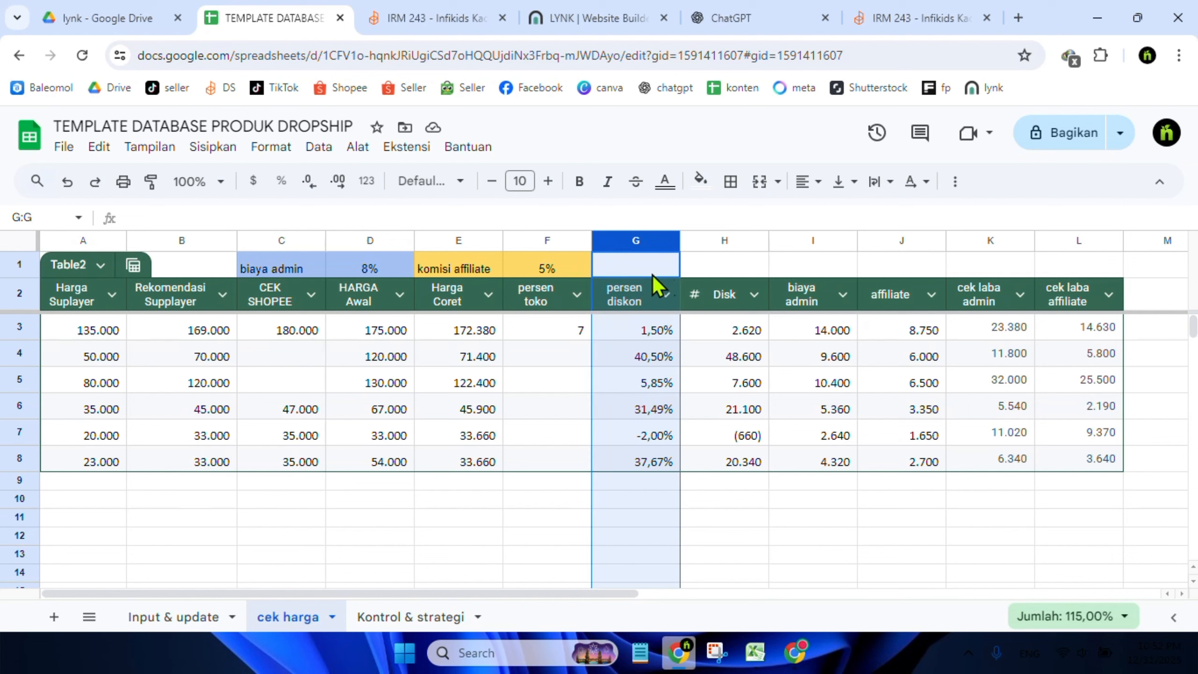
{"action": "left_click", "coordinate": [722, 499]}
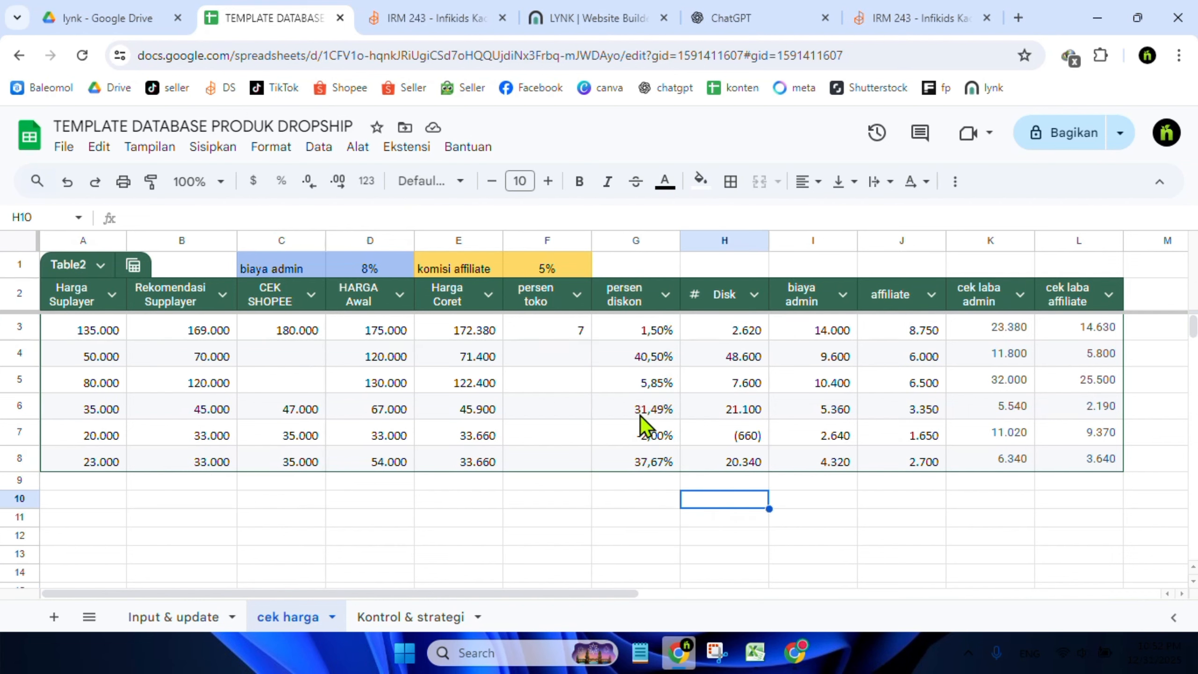
Review the product's variant prices and stock on the Tokopedia Seller Center edit page, then return to the sheet
{"action": "left_click", "coordinate": [377, 460]}
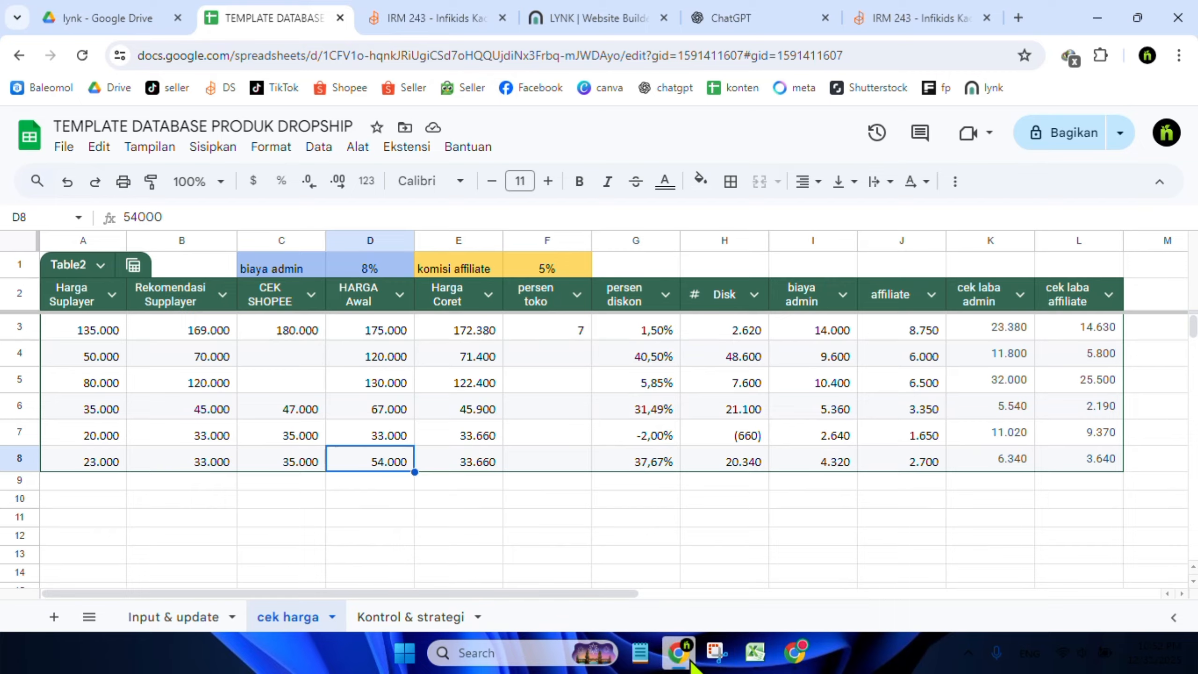
{"action": "mouse_move", "coordinate": [788, 663]}
{"action": "left_click", "coordinate": [766, 585]}
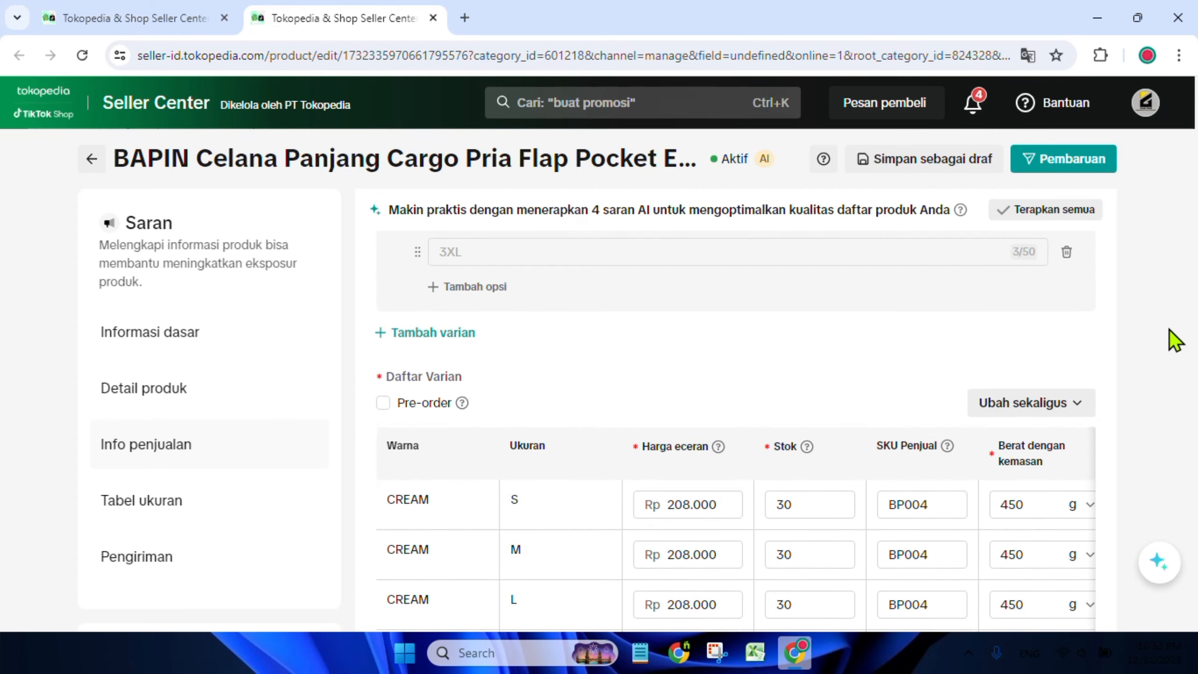
{"action": "scroll", "coordinate": [1175, 339], "scroll_direction": "down", "scroll_amount": 10}
{"action": "right_click", "coordinate": [1193, 300]}
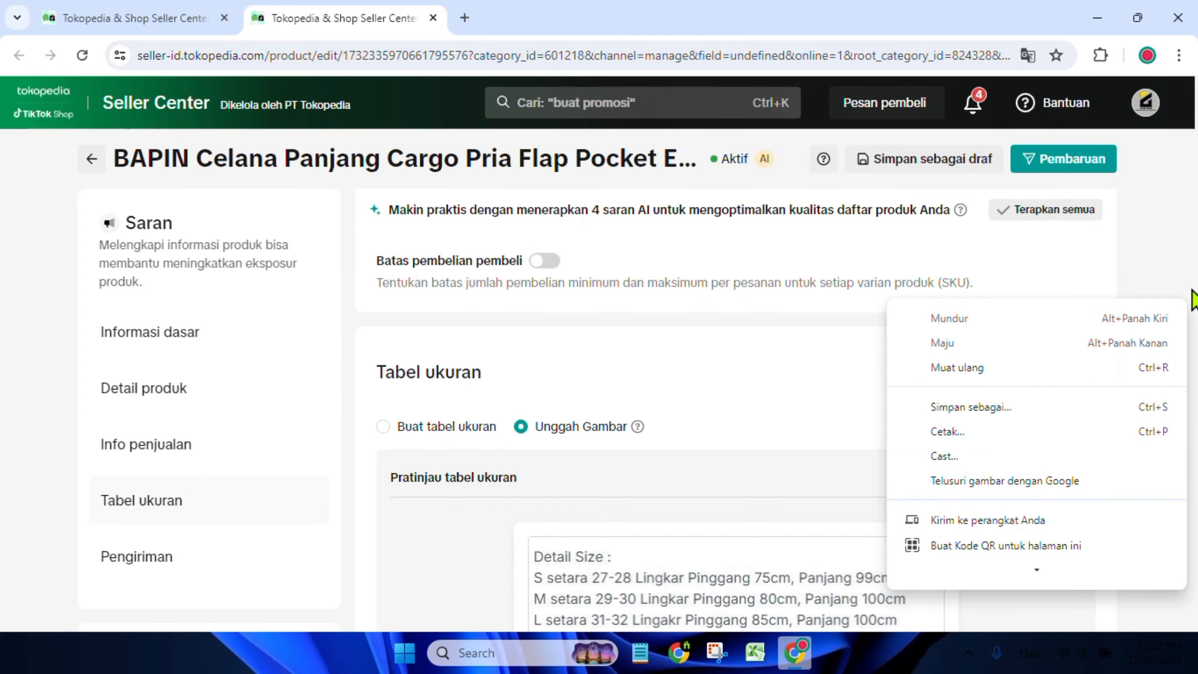
{"action": "scroll", "coordinate": [1192, 297], "scroll_direction": "up", "scroll_amount": 10}
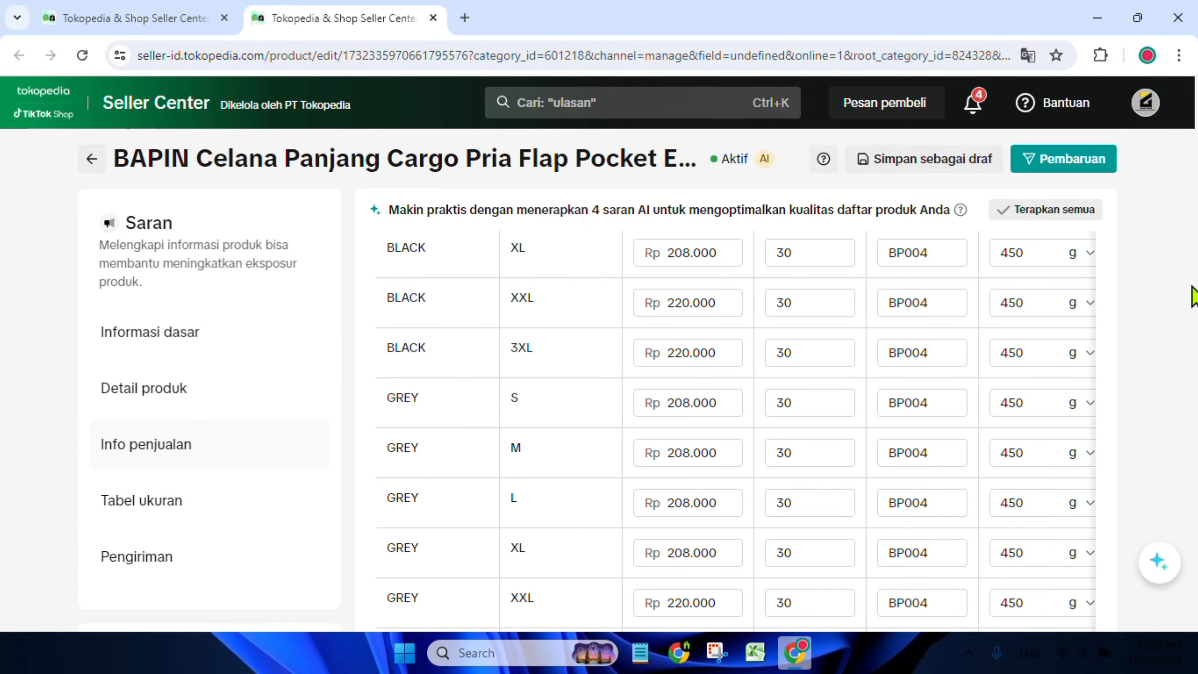
{"action": "scroll", "coordinate": [1192, 297], "scroll_direction": "down", "scroll_amount": 10}
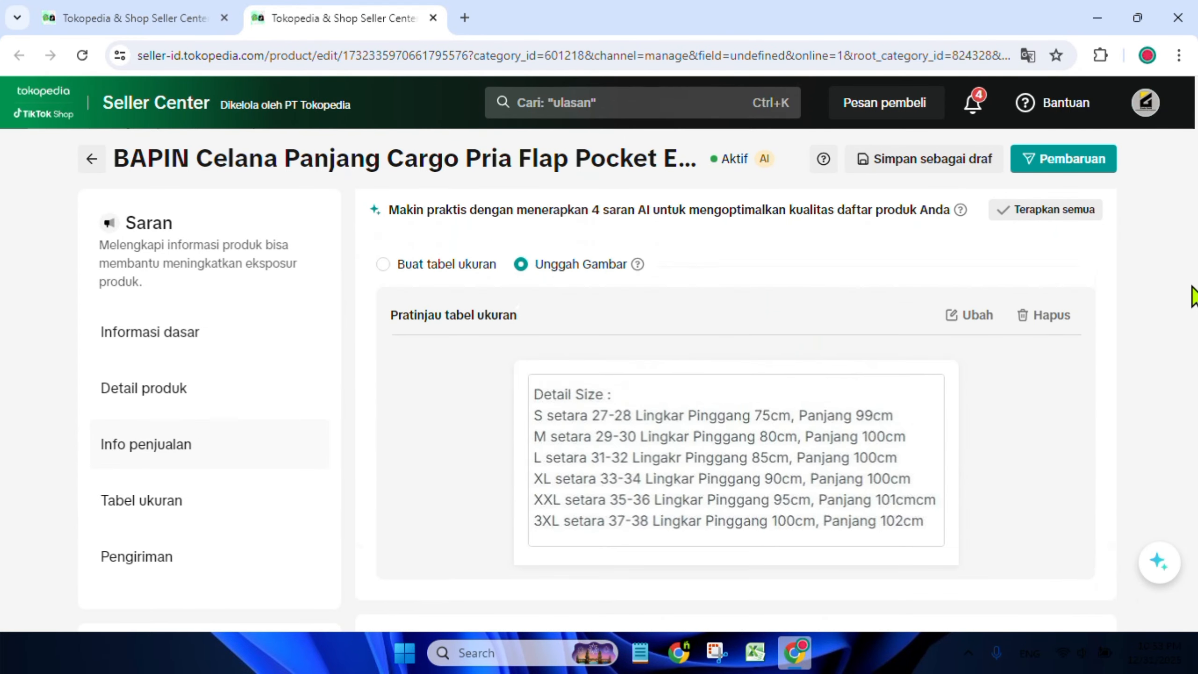
{"action": "scroll", "coordinate": [1195, 283], "scroll_direction": "up", "scroll_amount": 15}
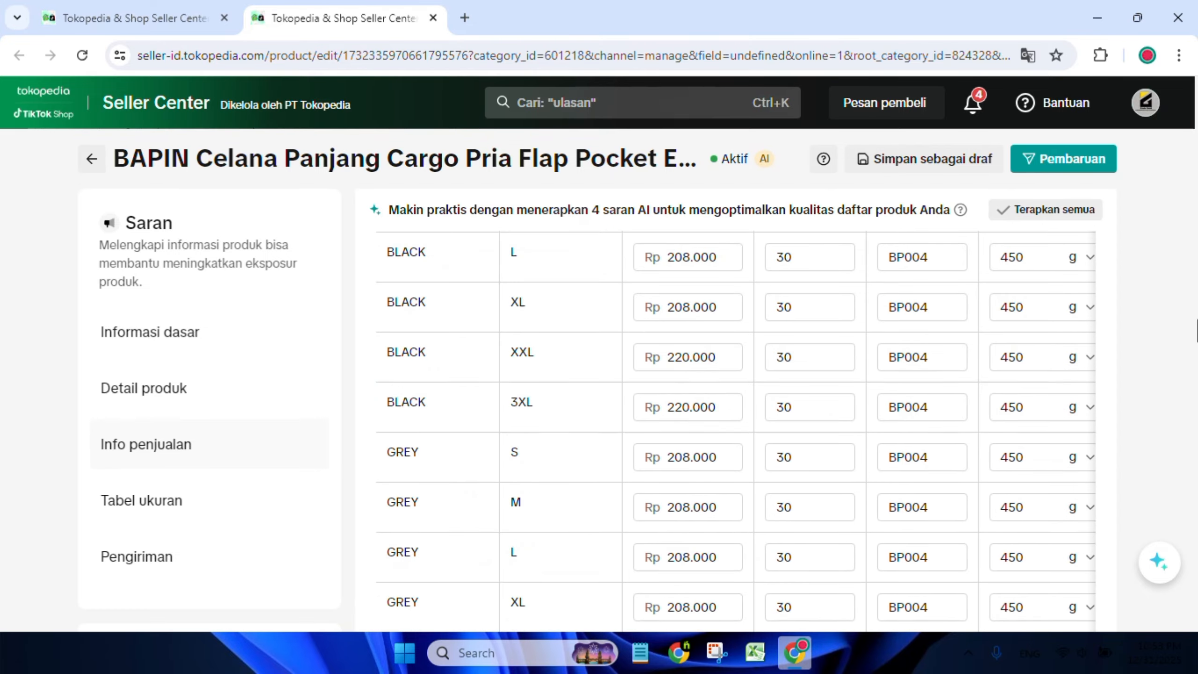
{"action": "scroll", "coordinate": [1195, 369], "scroll_direction": "up", "scroll_amount": 5}
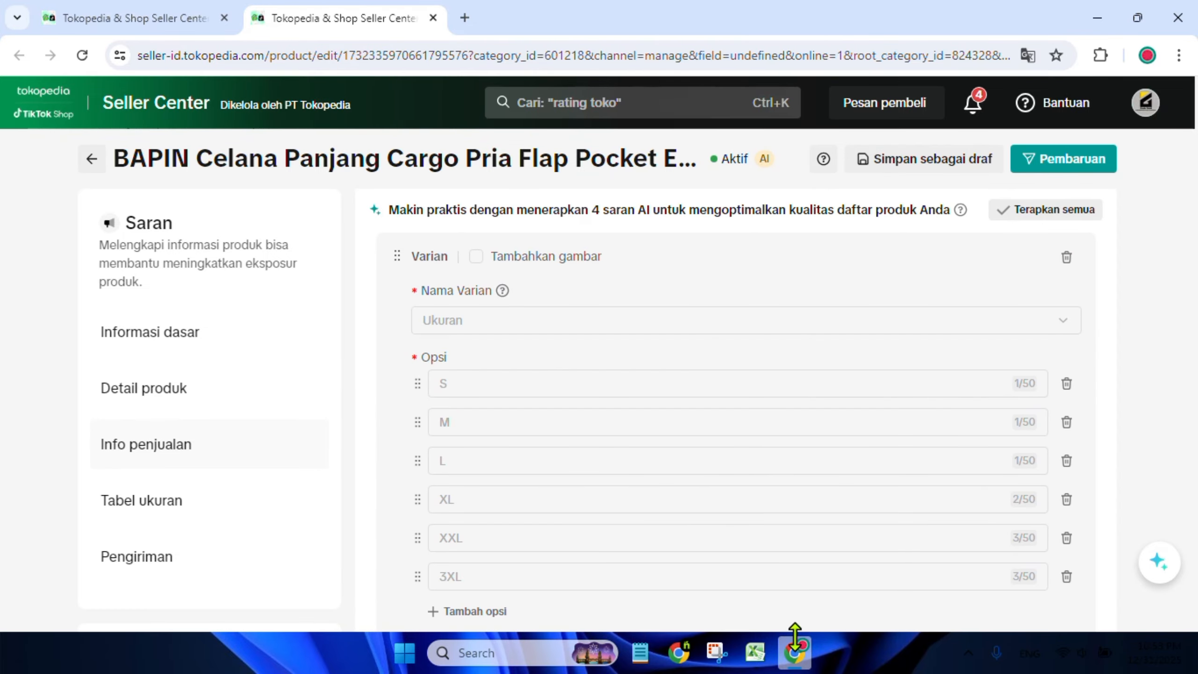
{"action": "left_click", "coordinate": [694, 663]}
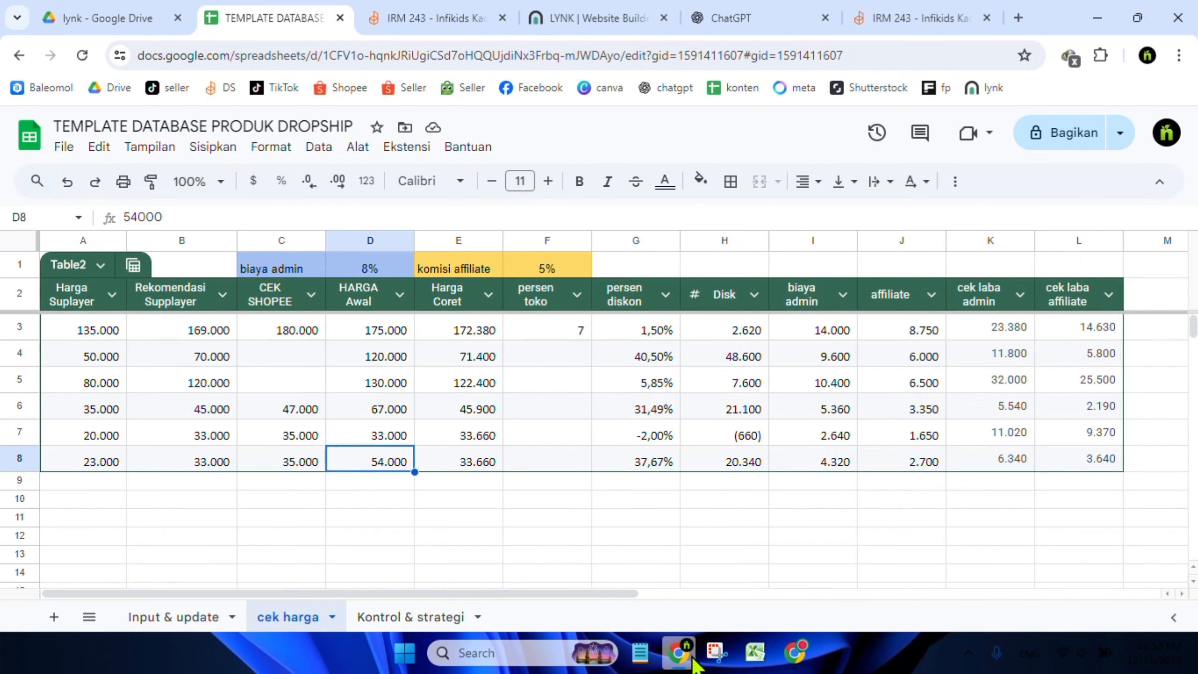
Inspect the formulas of the new row's calculated cells and the 8% admin fee cell
{"action": "left_click", "coordinate": [492, 496]}
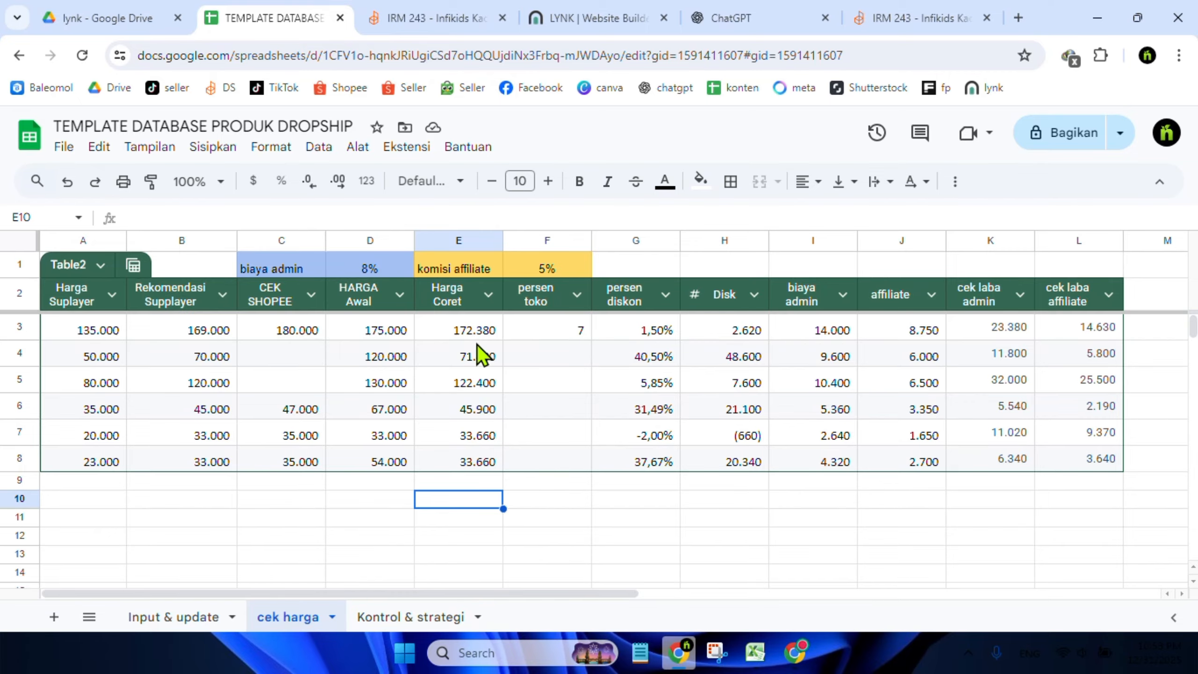
{"action": "left_click", "coordinate": [460, 460]}
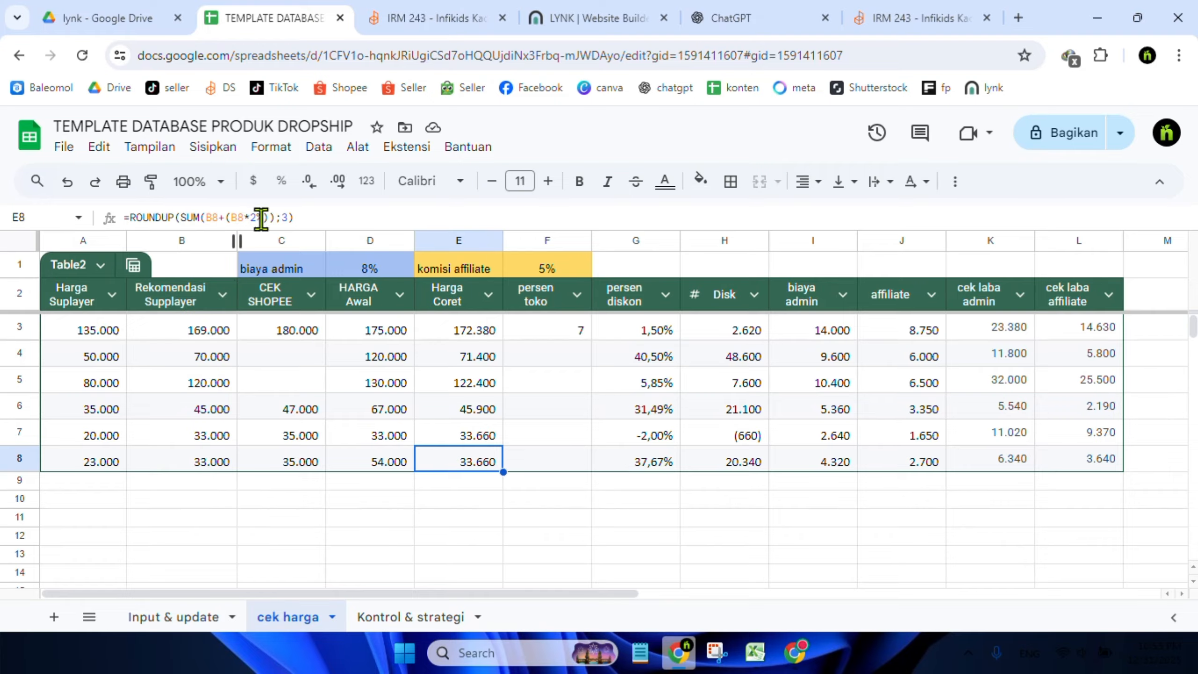
{"action": "left_click", "coordinate": [384, 524]}
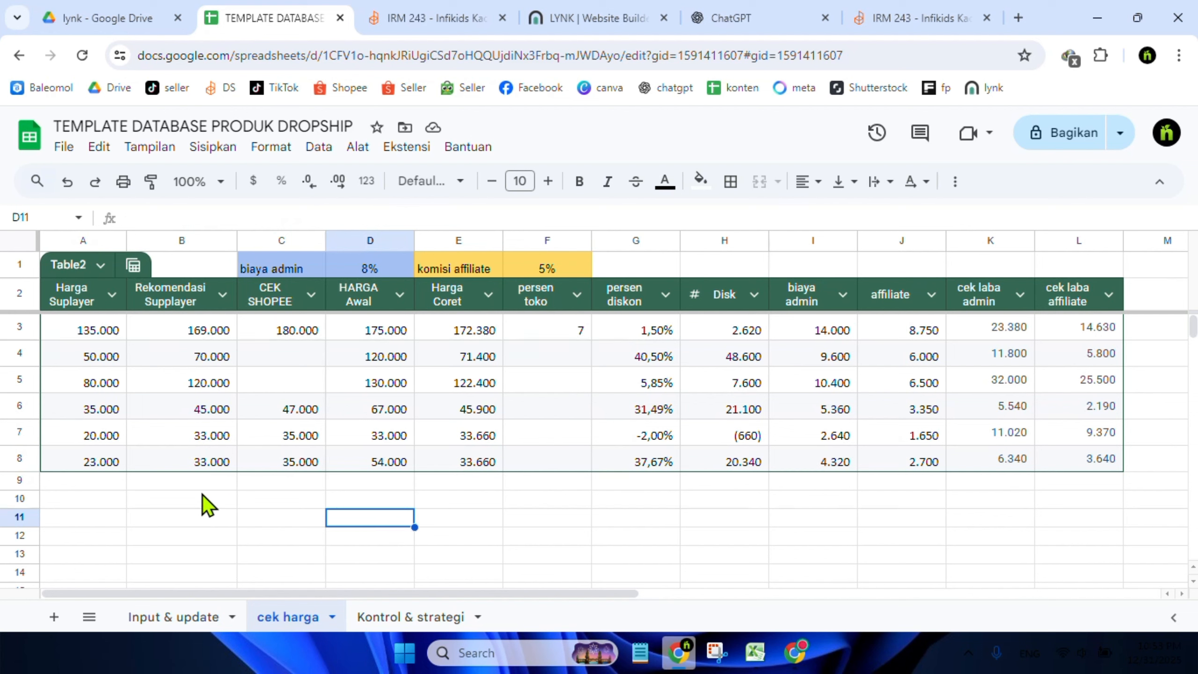
{"action": "left_click", "coordinate": [194, 462]}
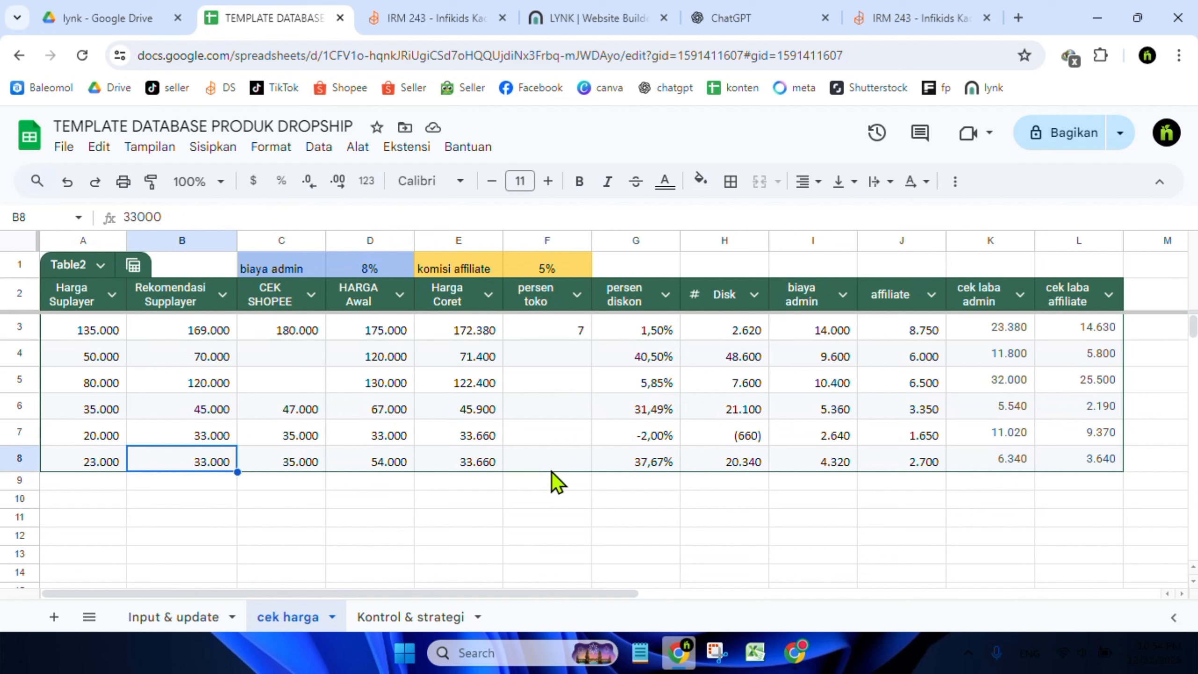
{"action": "left_click", "coordinate": [377, 462]}
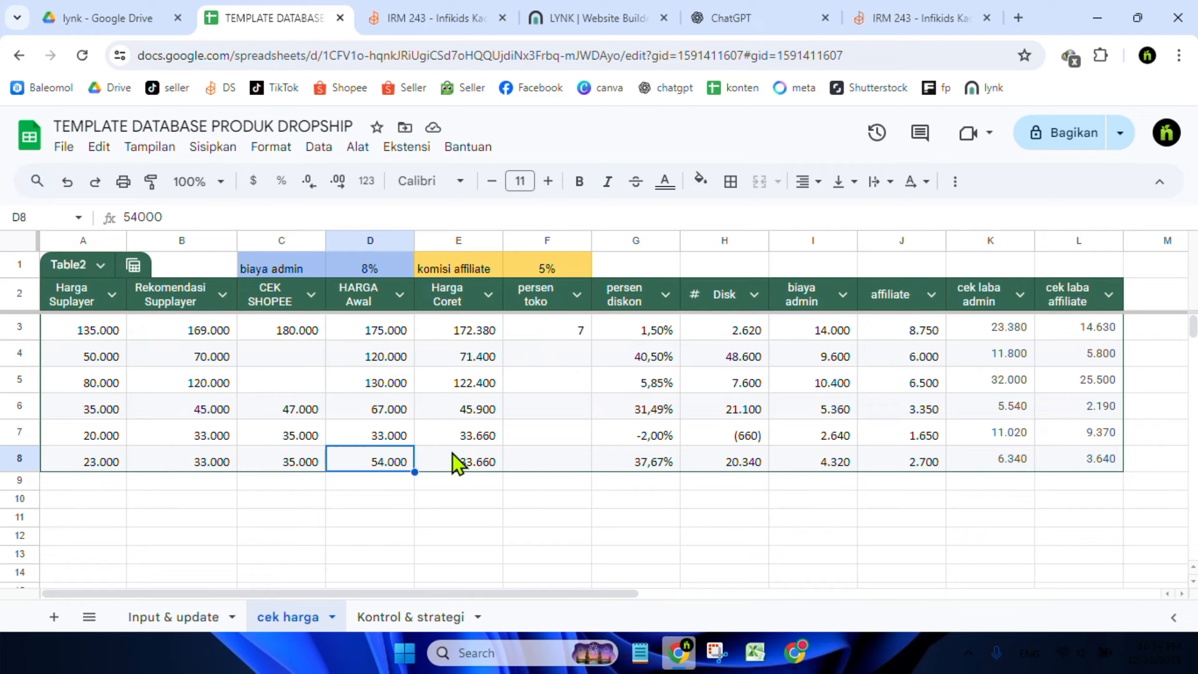
{"action": "left_click", "coordinate": [740, 466]}
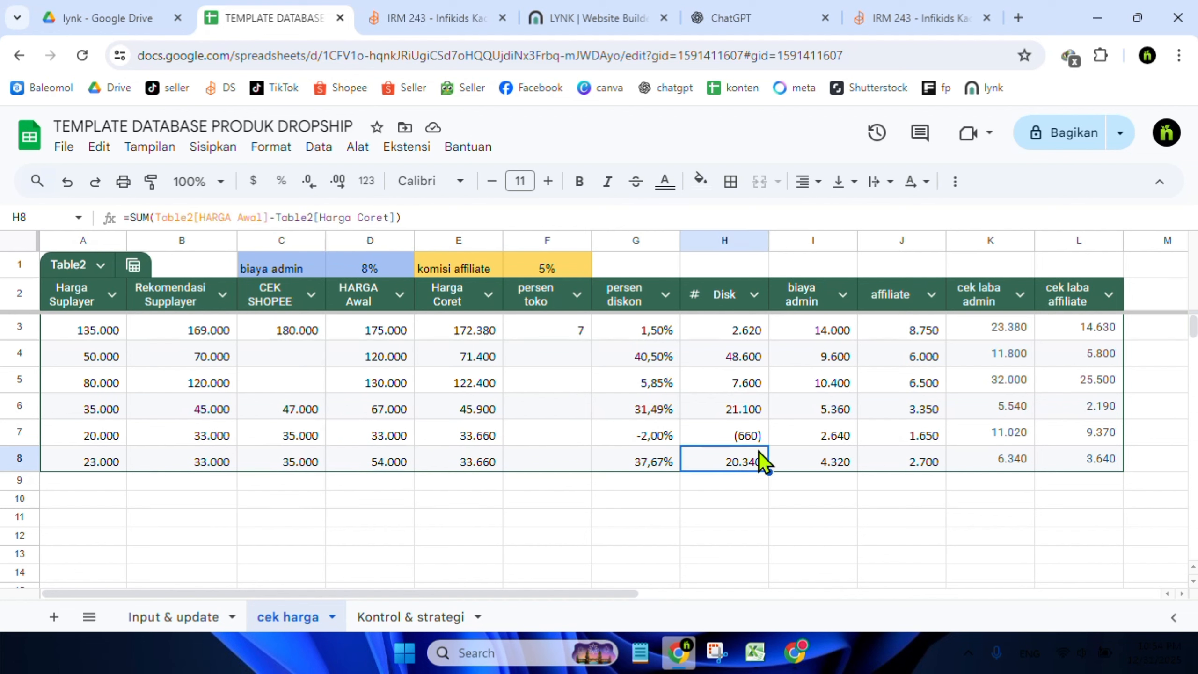
{"action": "left_click", "coordinate": [640, 460]}
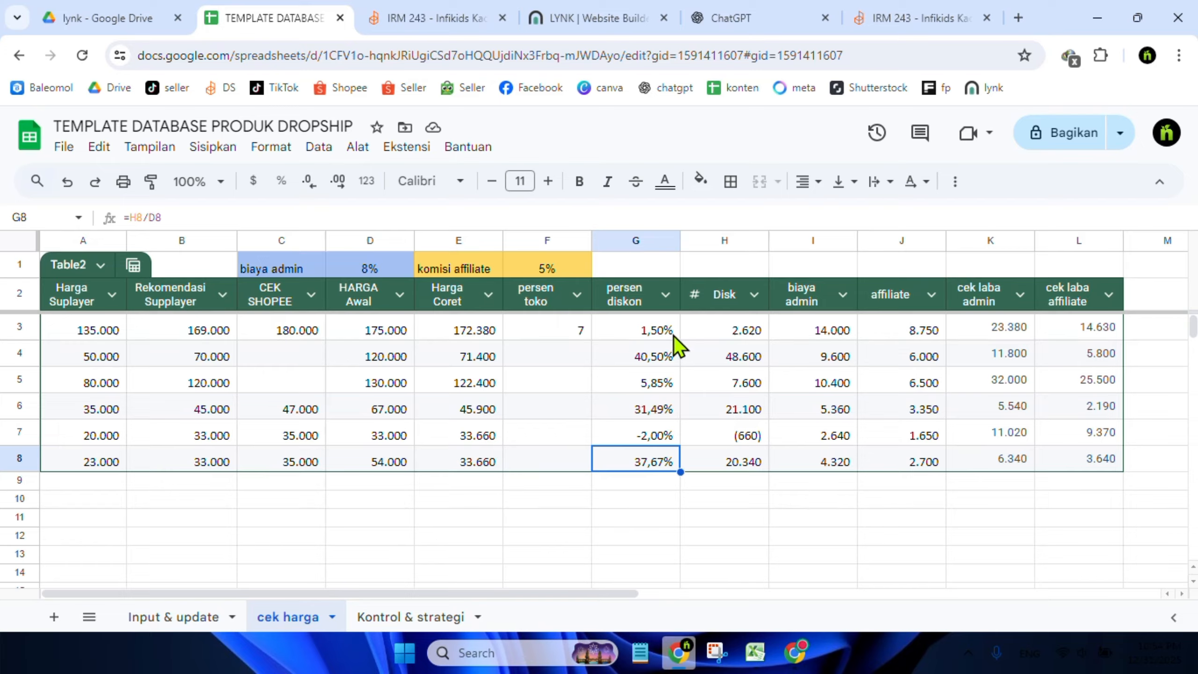
{"action": "left_click", "coordinate": [726, 459]}
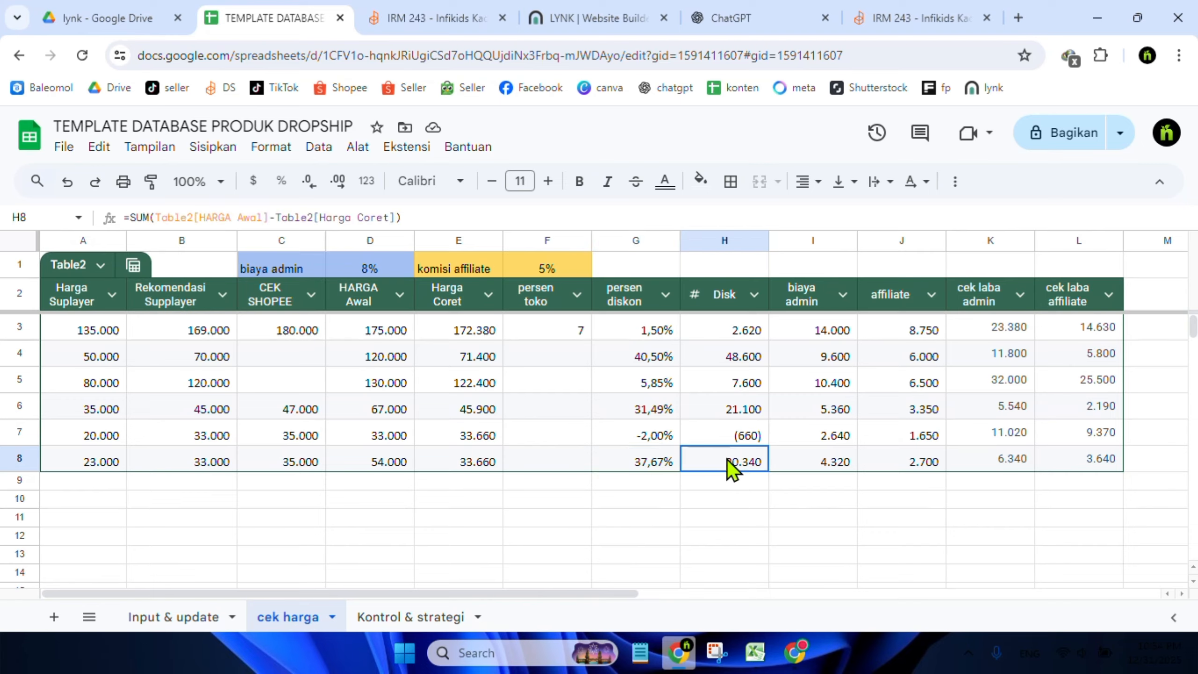
{"action": "left_click", "coordinate": [823, 462]}
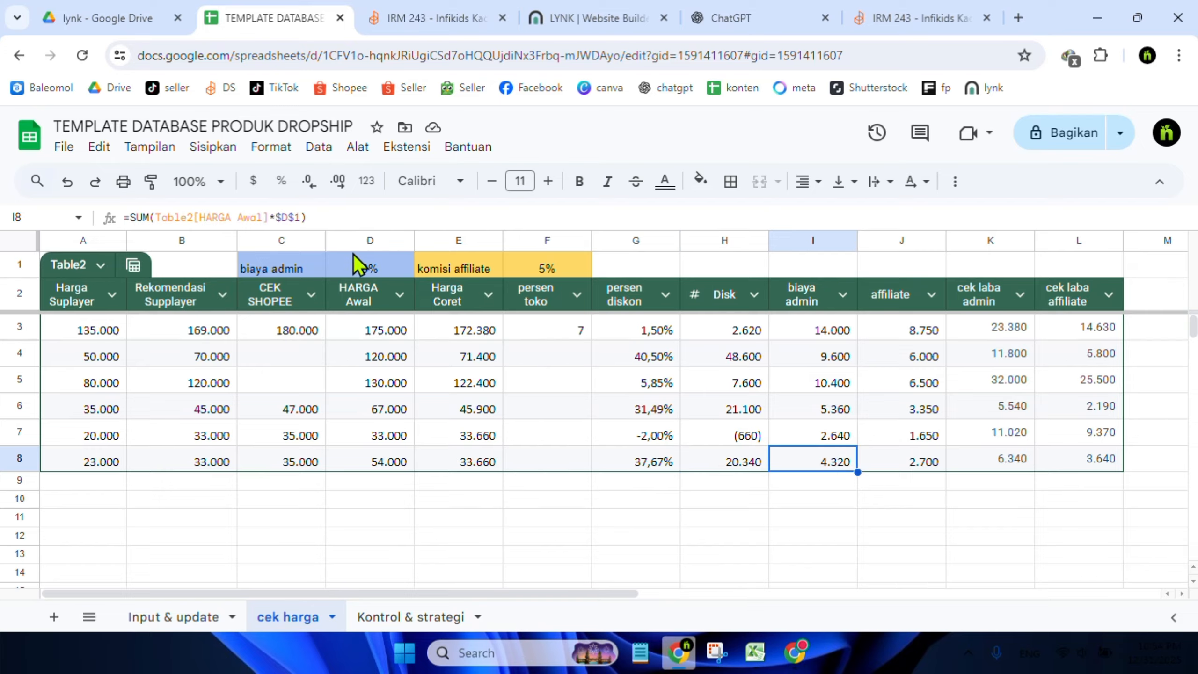
{"action": "left_click", "coordinate": [363, 273]}
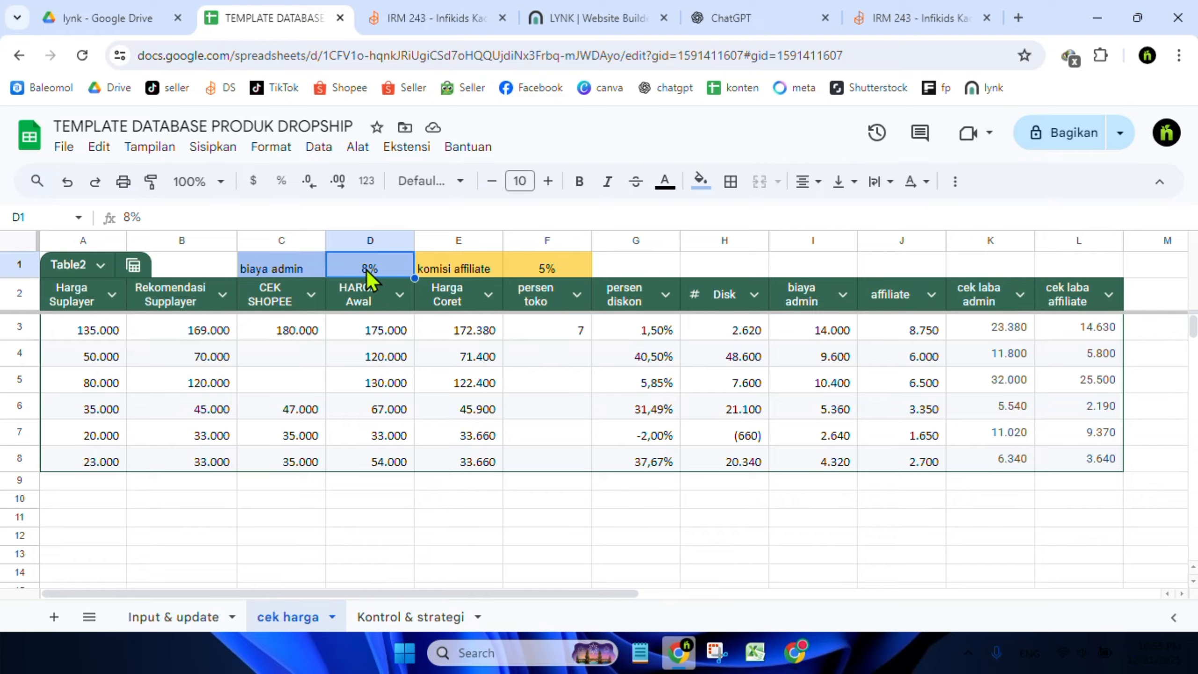
{"action": "left_click", "coordinate": [665, 536]}
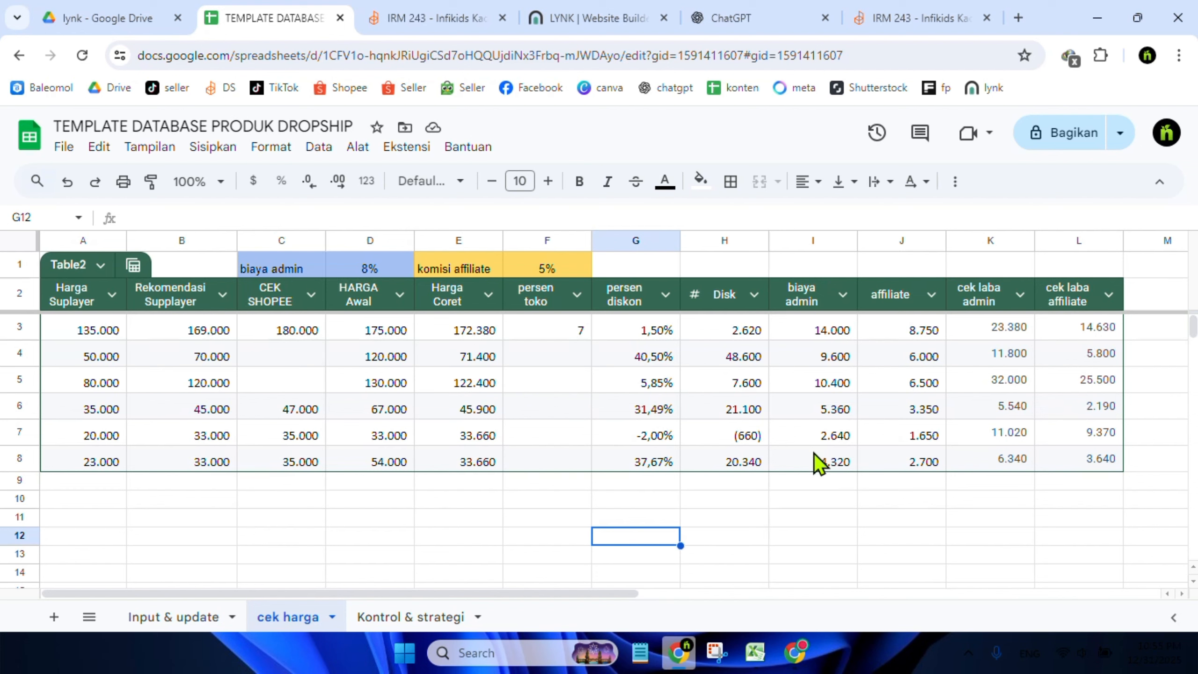
{"action": "left_click", "coordinate": [369, 272]}
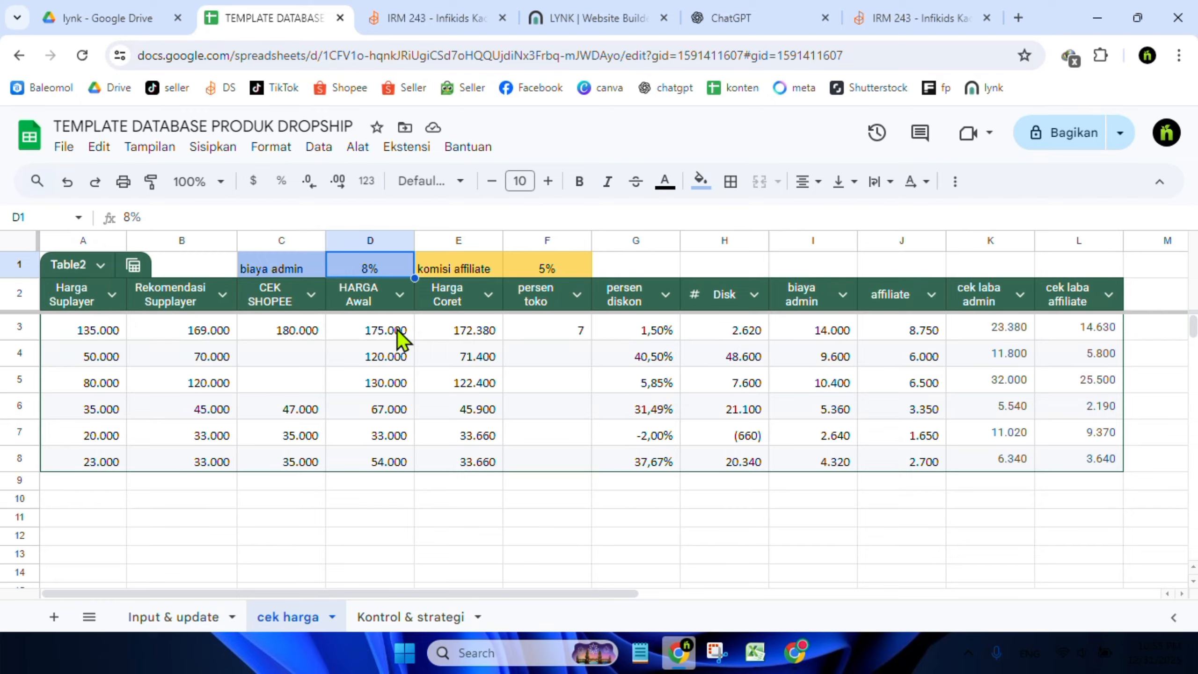
Change the biaya admin rate in the cek harga header to 10%
{"action": "double_click", "coordinate": [369, 267]}
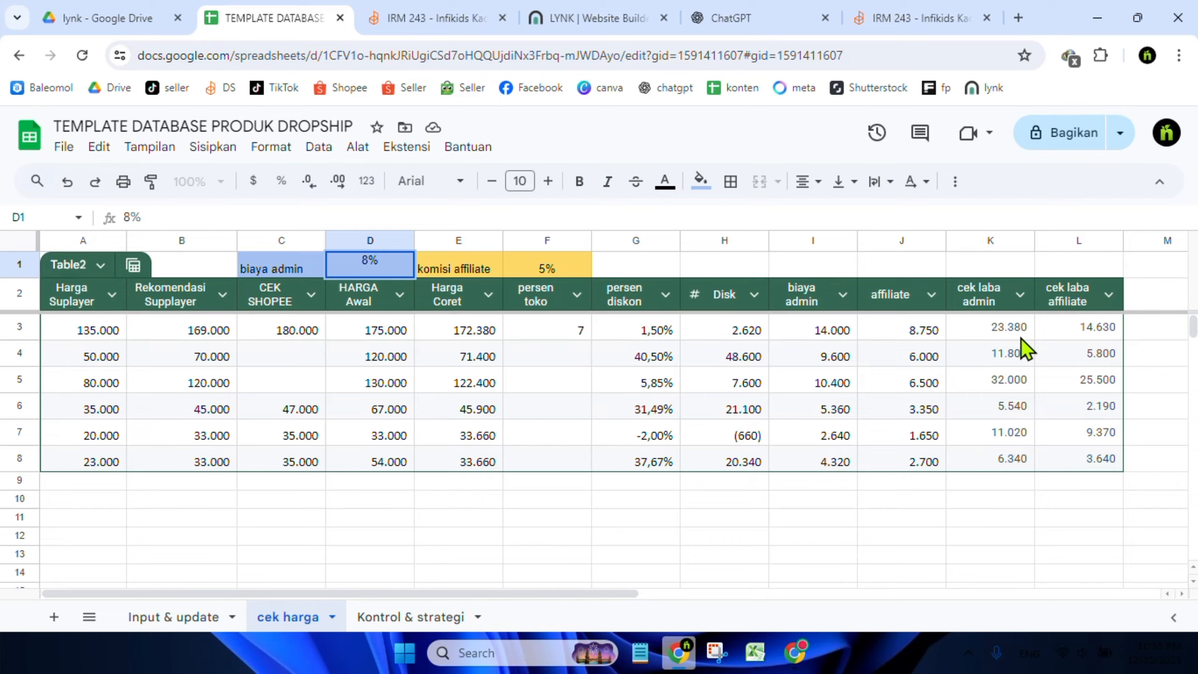
{"action": "key", "text": "BackSpace"}
{"action": "type", "text": "10"}
{"action": "key", "text": "Return"}
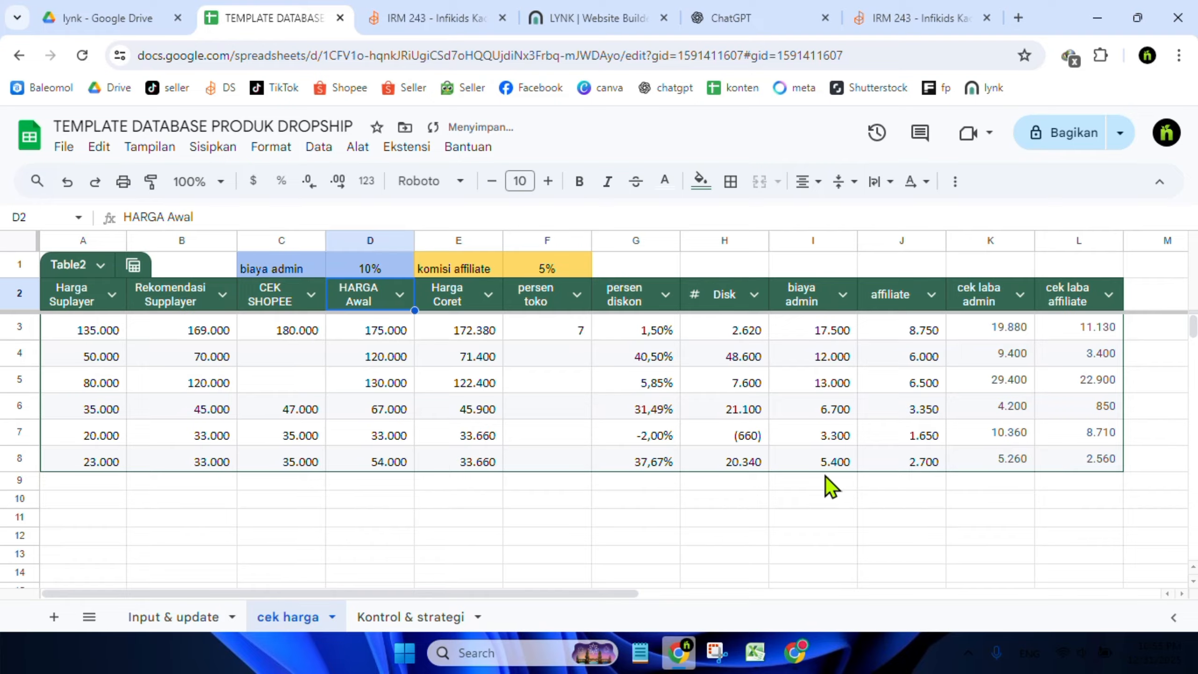
Inspect the formulas of the last row's biaya admin, affiliate and cek laba cells and the affiliate commission rate
{"action": "left_click", "coordinate": [836, 465]}
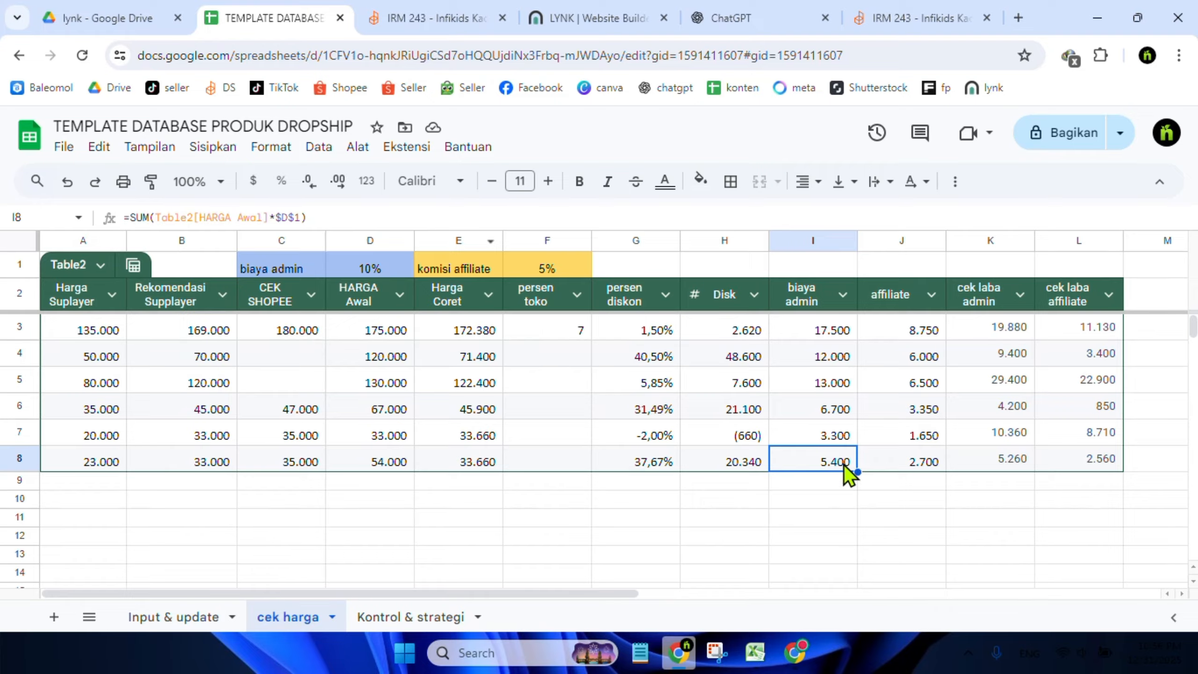
{"action": "left_click", "coordinate": [907, 466]}
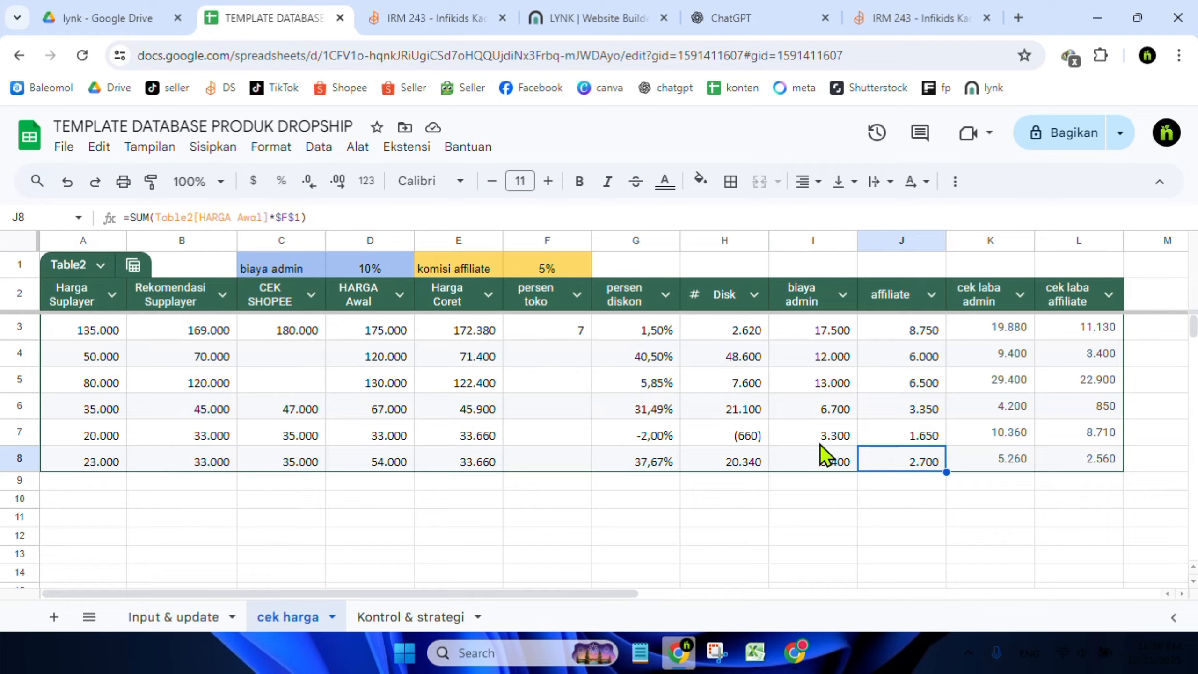
{"action": "left_click", "coordinate": [522, 268]}
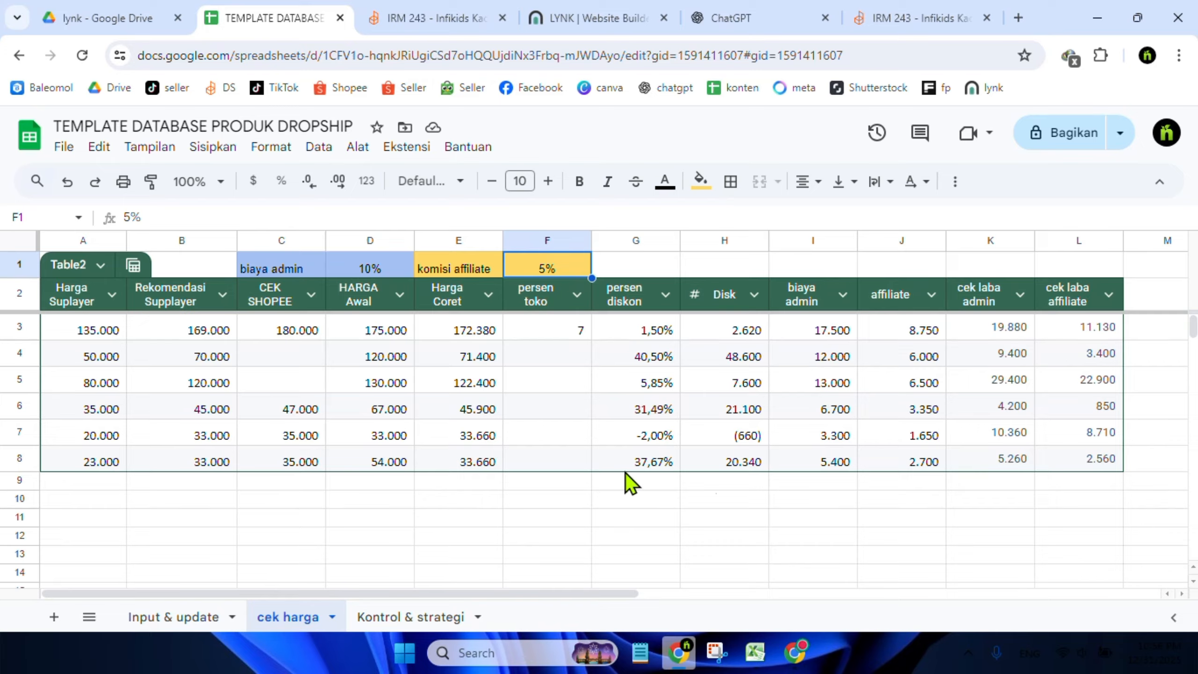
{"action": "left_click", "coordinate": [350, 458]}
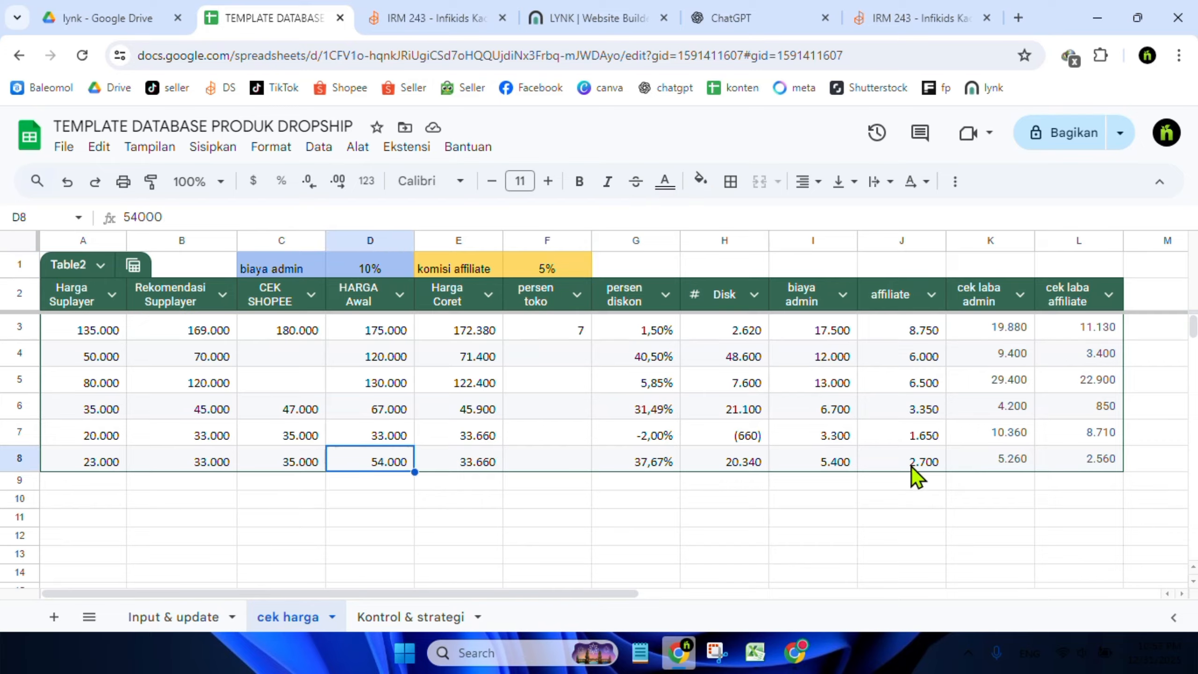
{"action": "left_click", "coordinate": [932, 464]}
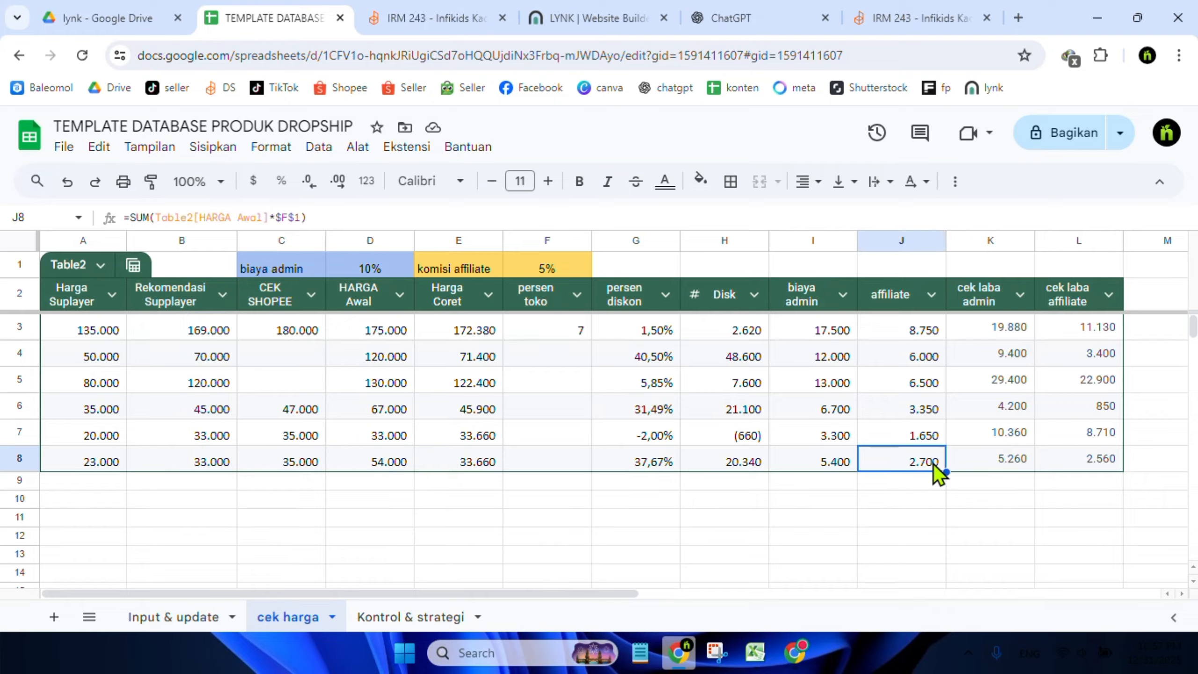
{"action": "left_click", "coordinate": [928, 481]}
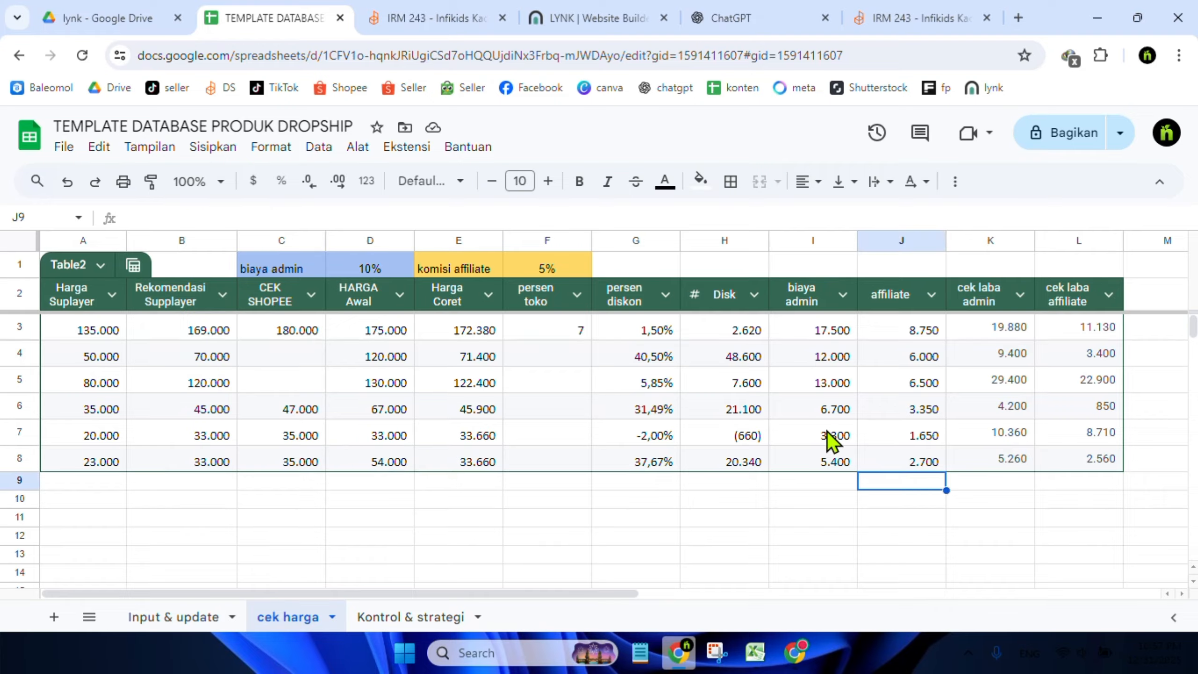
{"action": "left_click", "coordinate": [913, 463]}
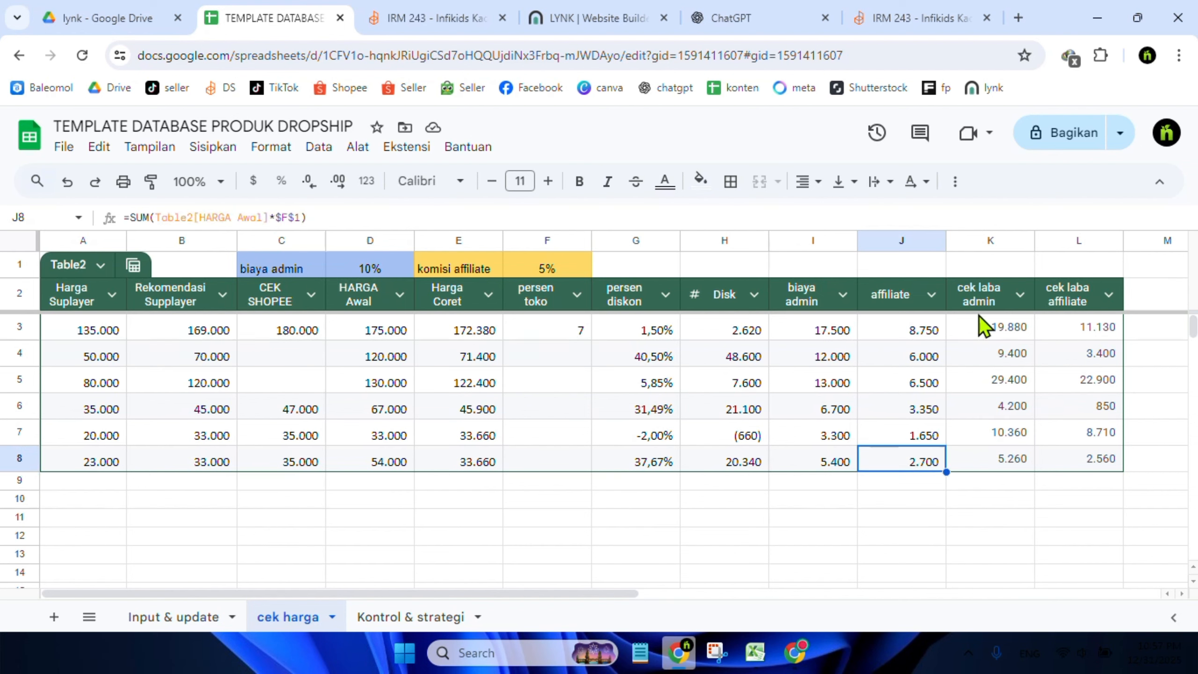
{"action": "left_click", "coordinate": [1000, 466]}
{"action": "left_click", "coordinate": [1004, 482]}
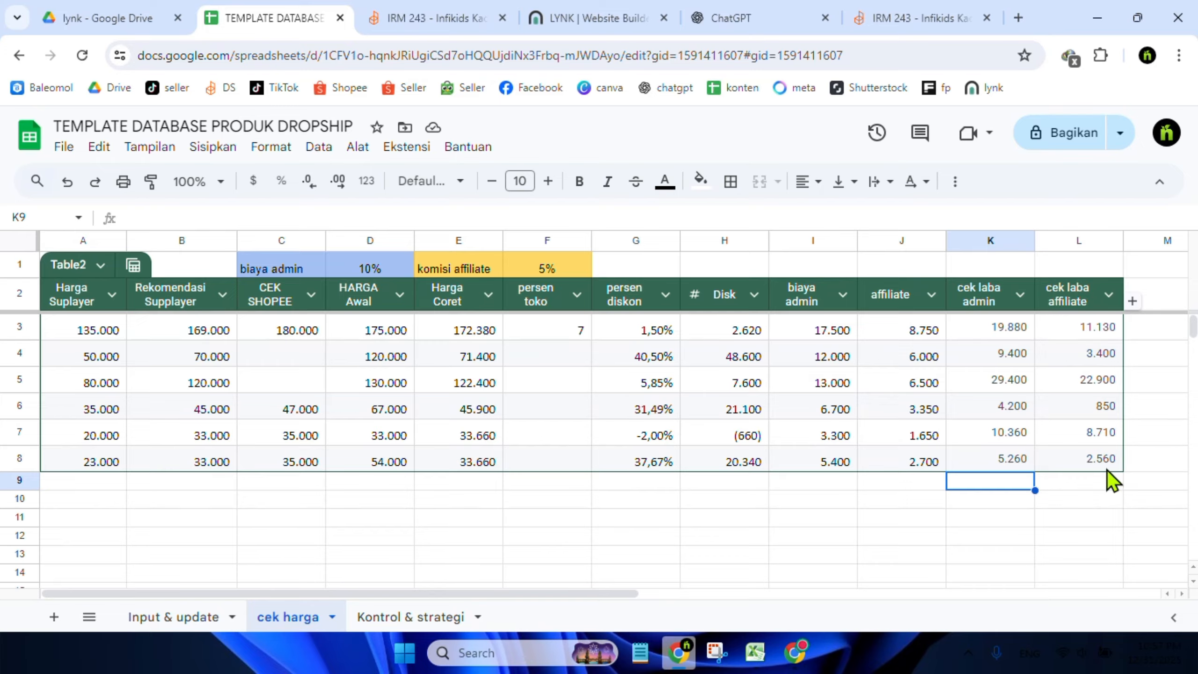
{"action": "left_click", "coordinate": [1105, 505]}
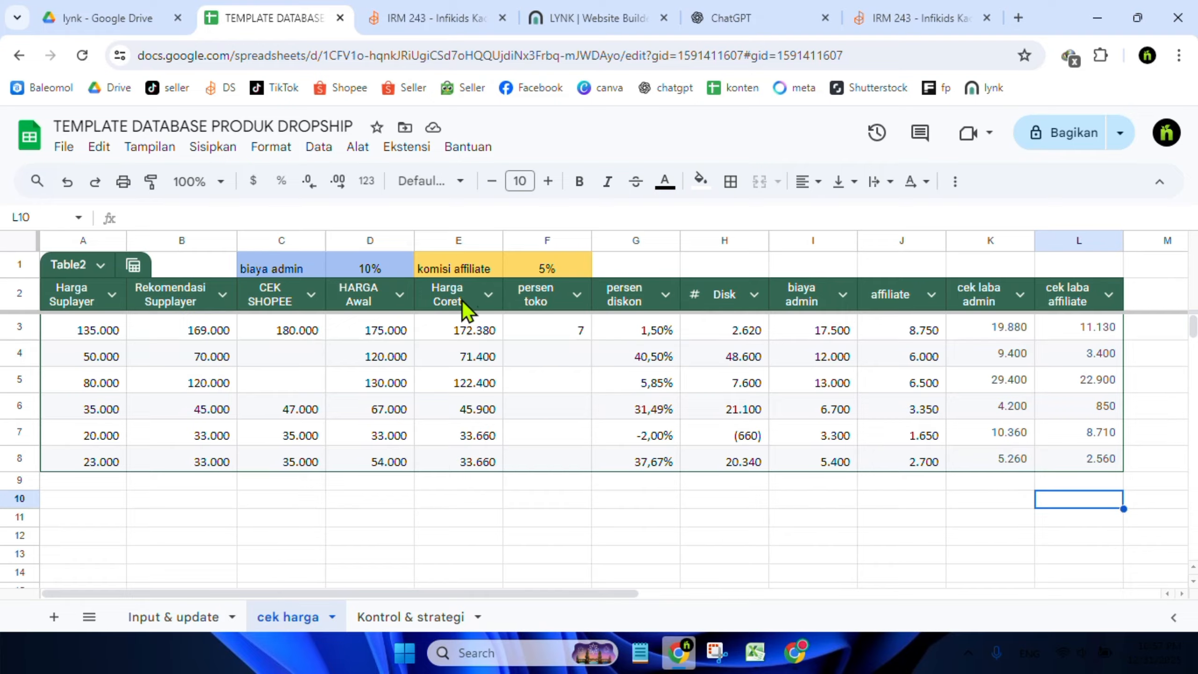
{"action": "left_click", "coordinate": [1110, 483]}
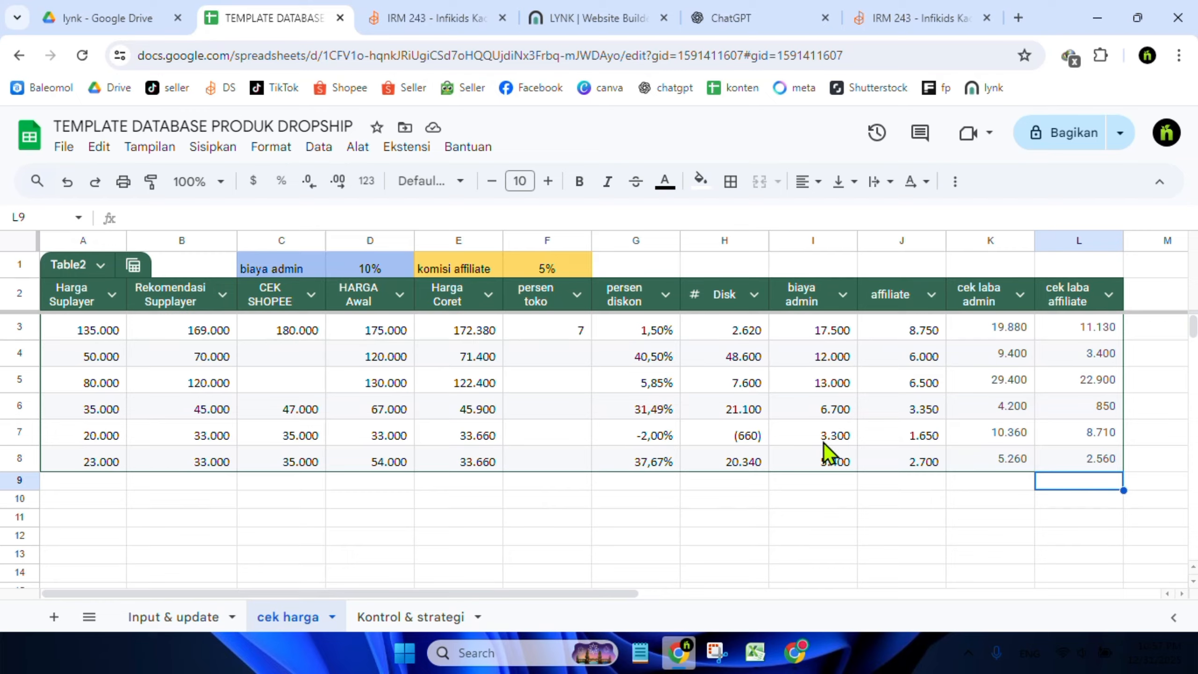
{"action": "left_click", "coordinate": [888, 489]}
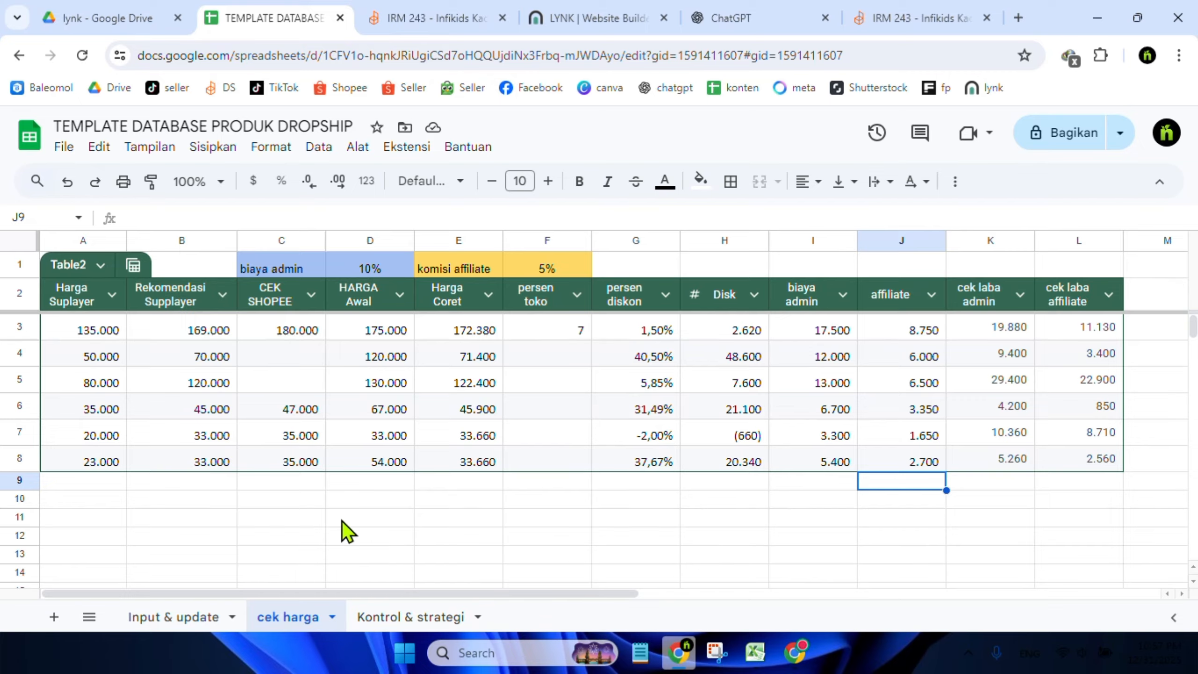
{"action": "left_click", "coordinate": [675, 525]}
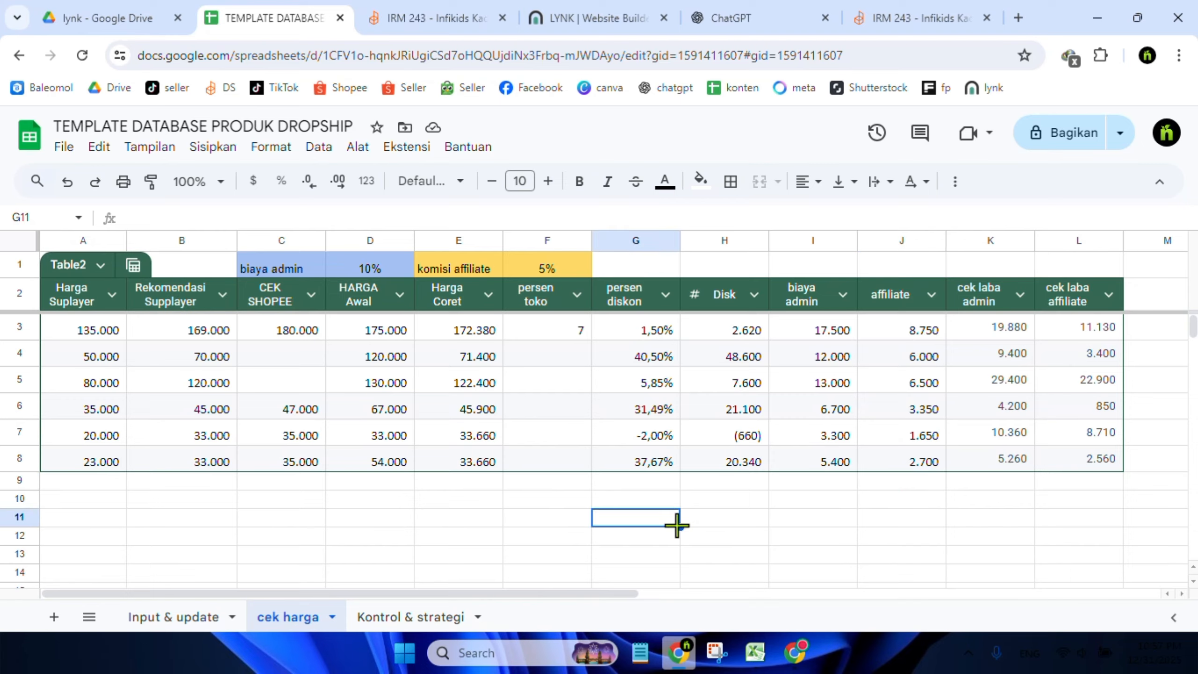
{"action": "left_click", "coordinate": [911, 517]}
{"action": "left_click_drag", "start_coordinate": [784, 524], "coordinate": [1024, 510]}
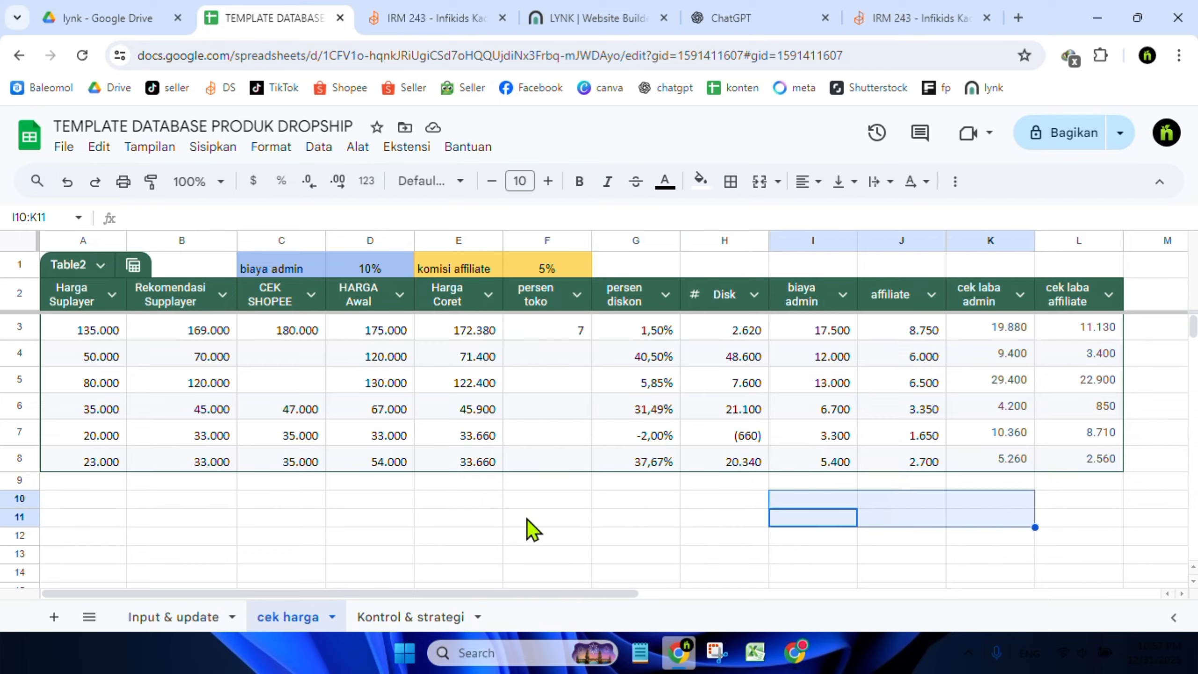
{"action": "left_click_drag", "start_coordinate": [533, 499], "coordinate": [981, 550]}
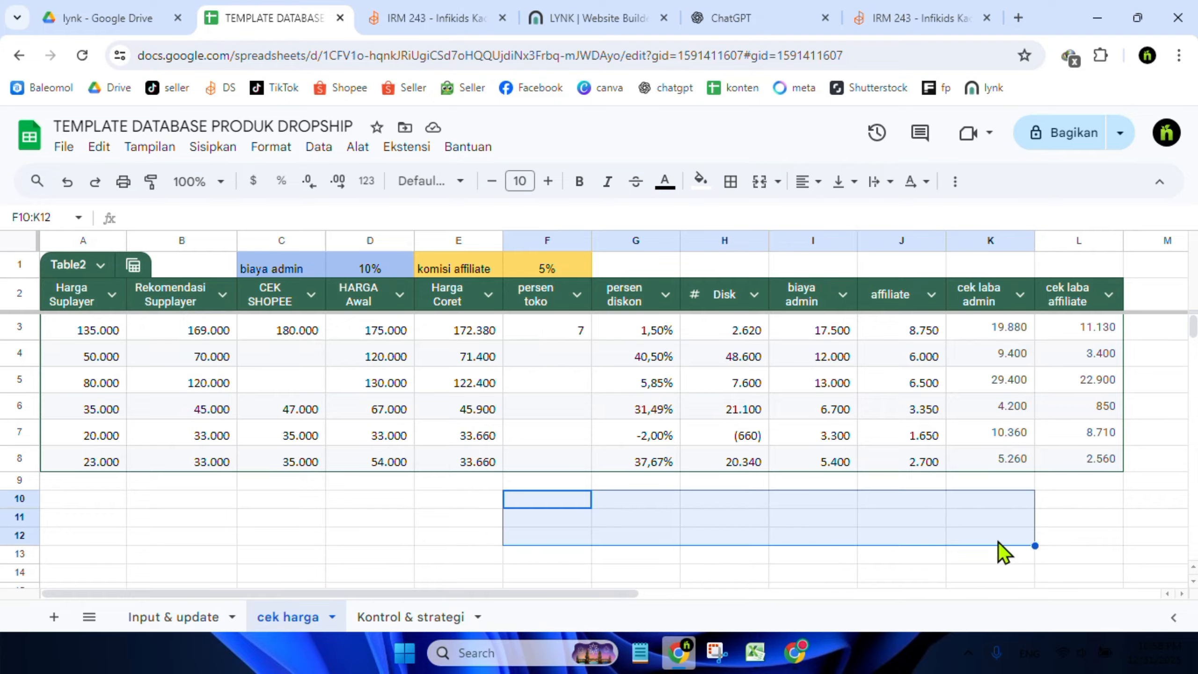
{"action": "left_click", "coordinate": [384, 503]}
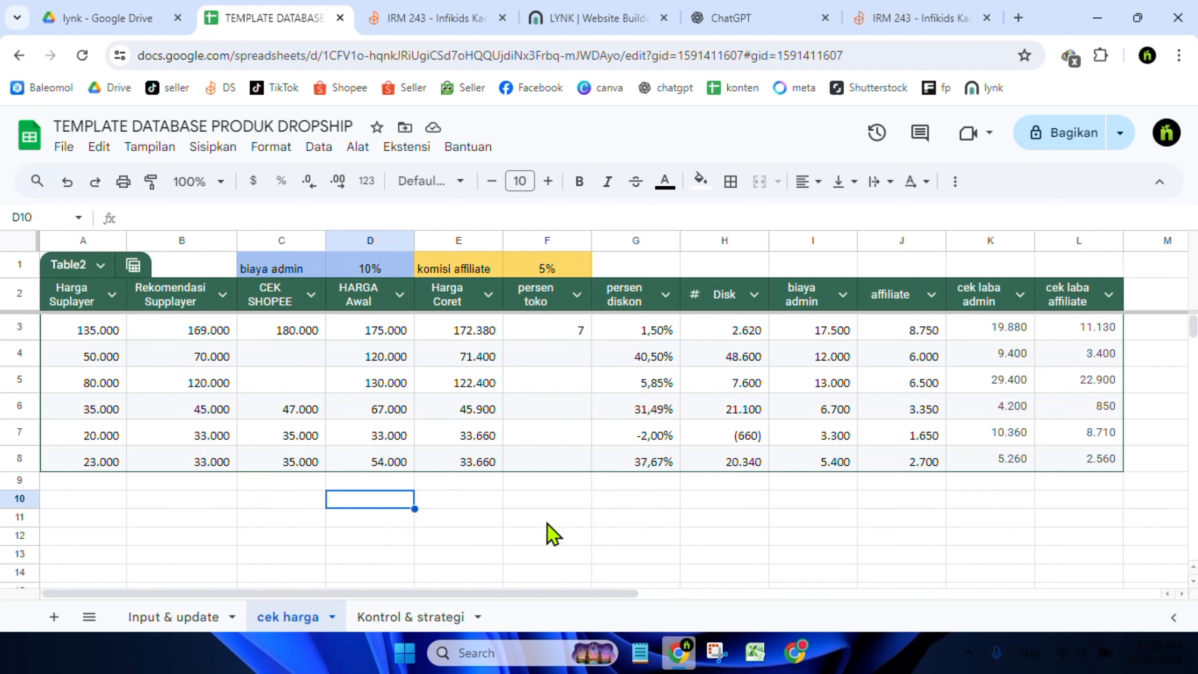
{"action": "left_click", "coordinate": [661, 507]}
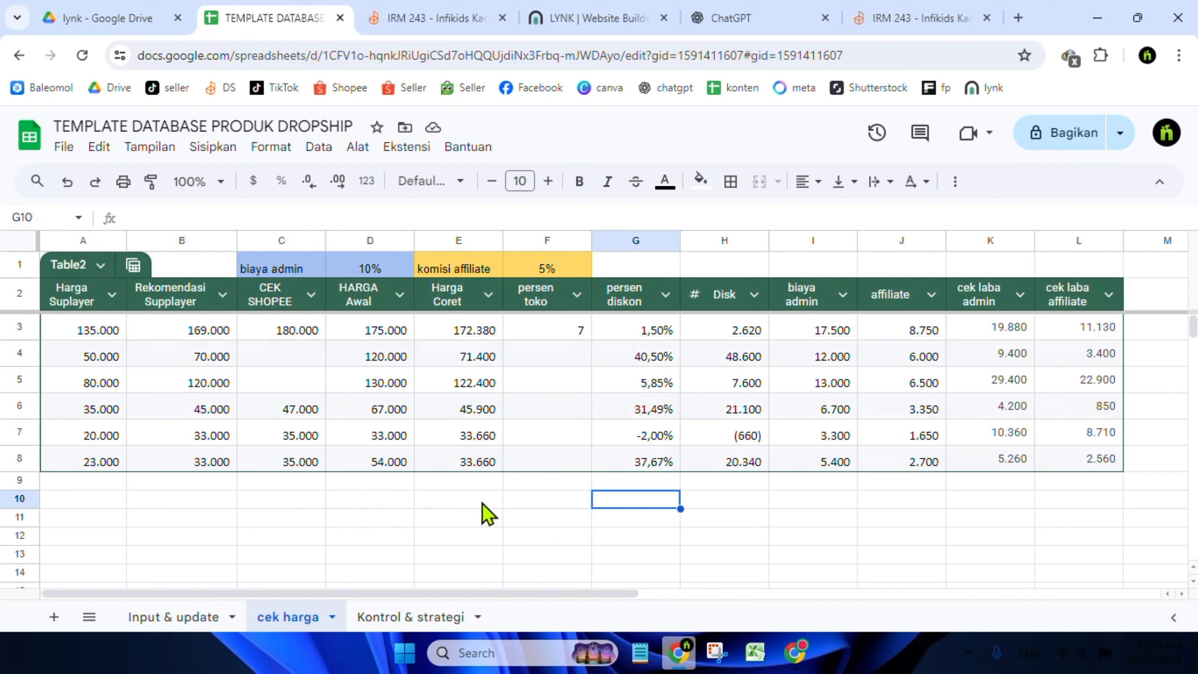
{"action": "left_click_drag", "start_coordinate": [481, 503], "coordinate": [808, 524]}
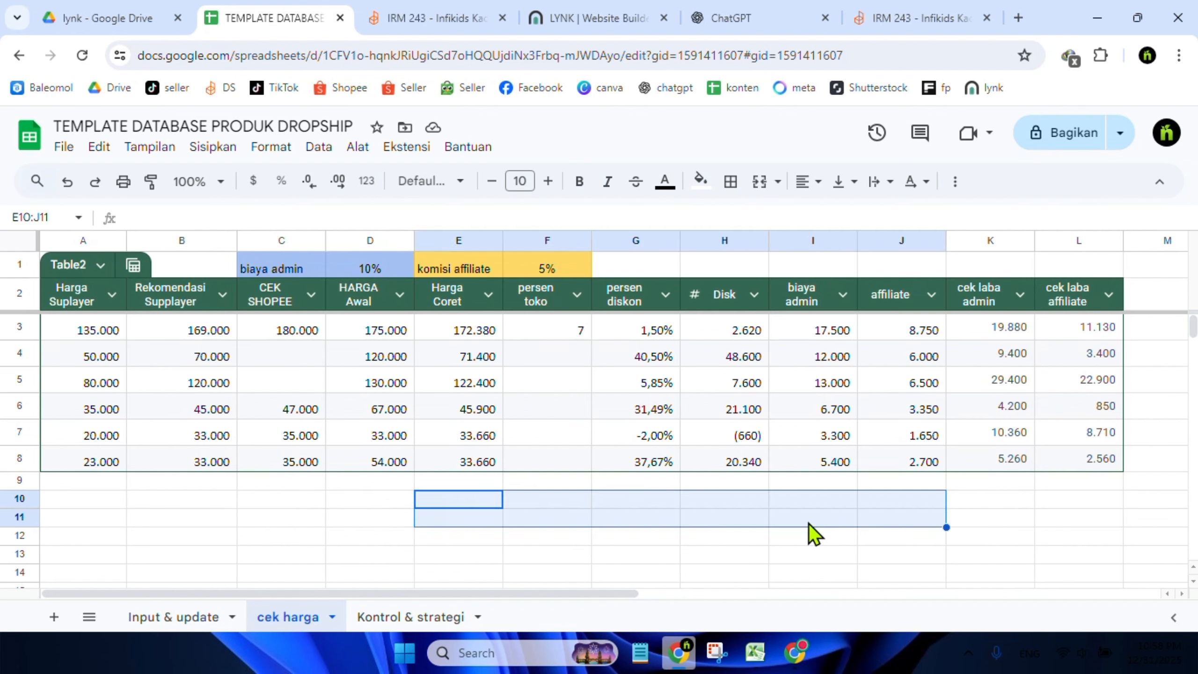
{"action": "left_click", "coordinate": [807, 524]}
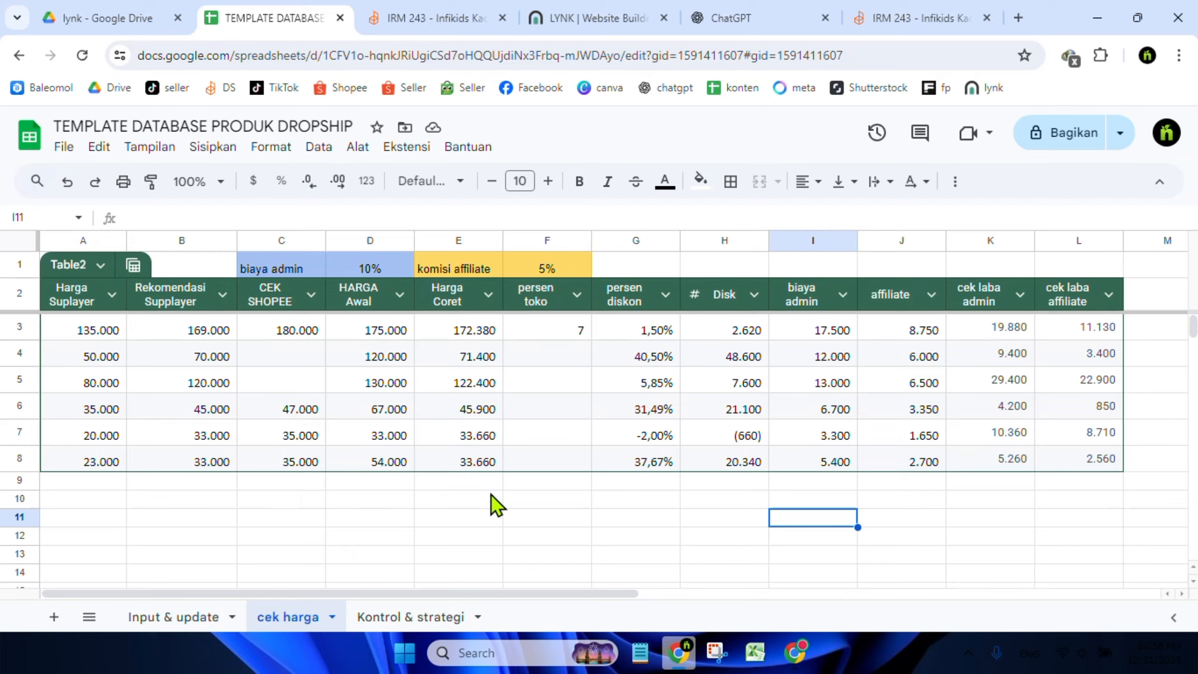
{"action": "left_click", "coordinate": [485, 533]}
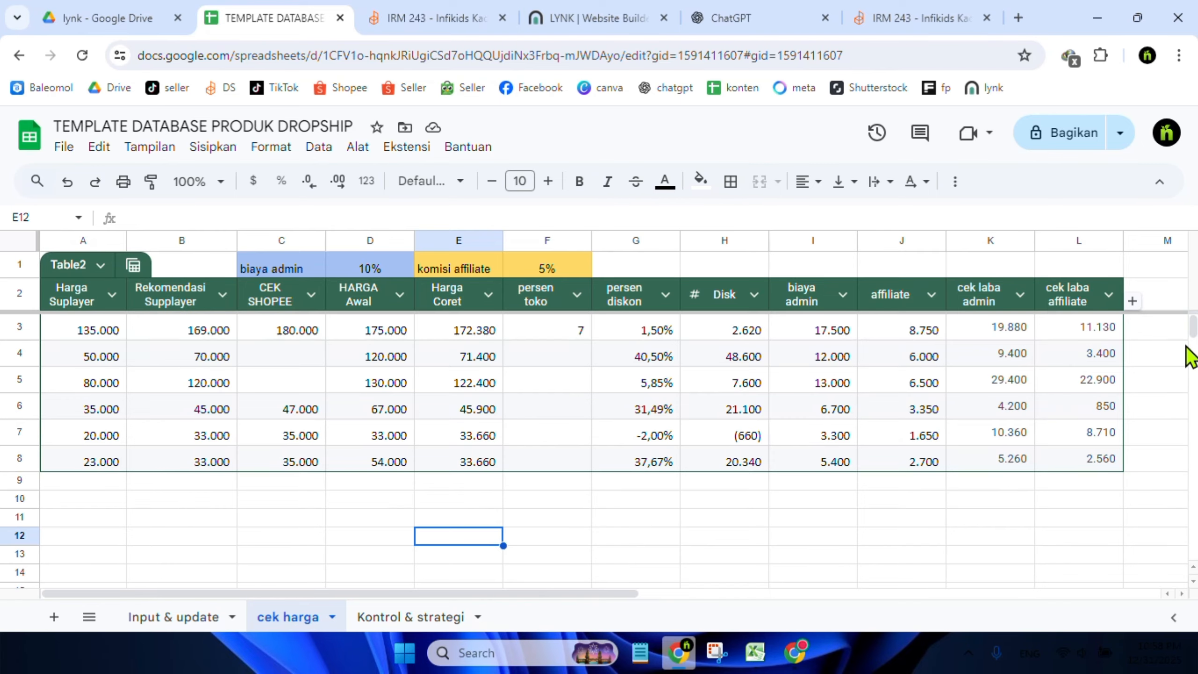
{"action": "left_click_drag", "start_coordinate": [1193, 326], "coordinate": [1196, 326]}
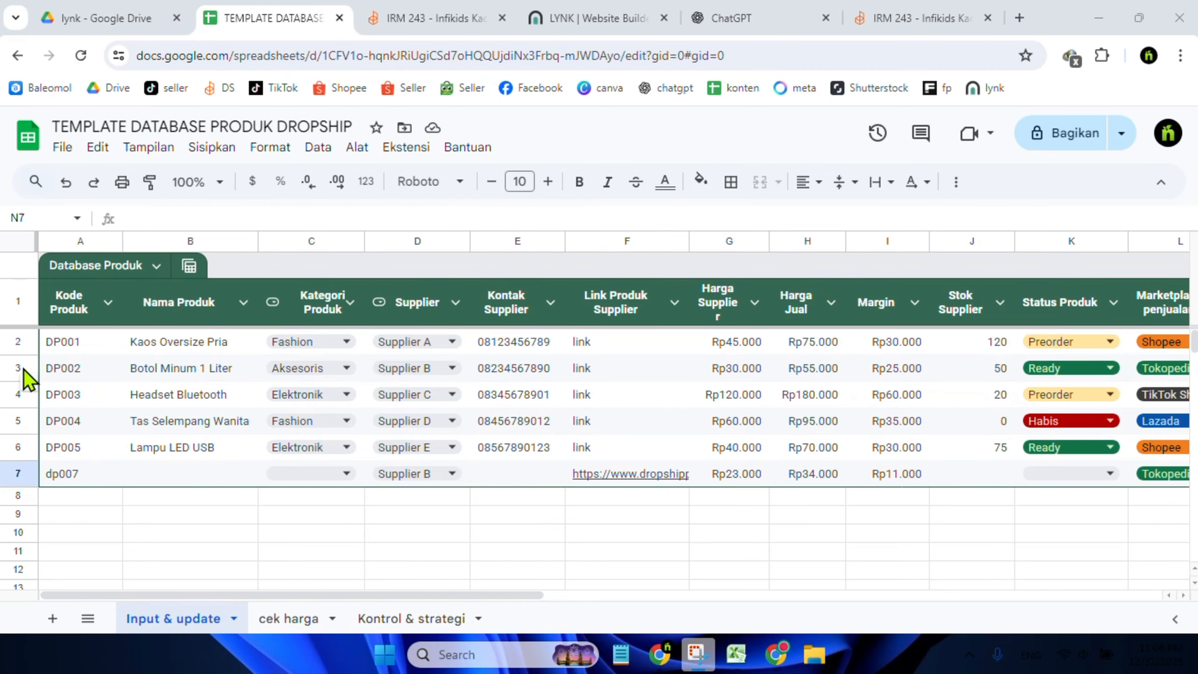
Clear rows 3 through 12 of the Database Produk table on the Input & update sheet
{"action": "left_click_drag", "start_coordinate": [23, 369], "coordinate": [23, 393]}
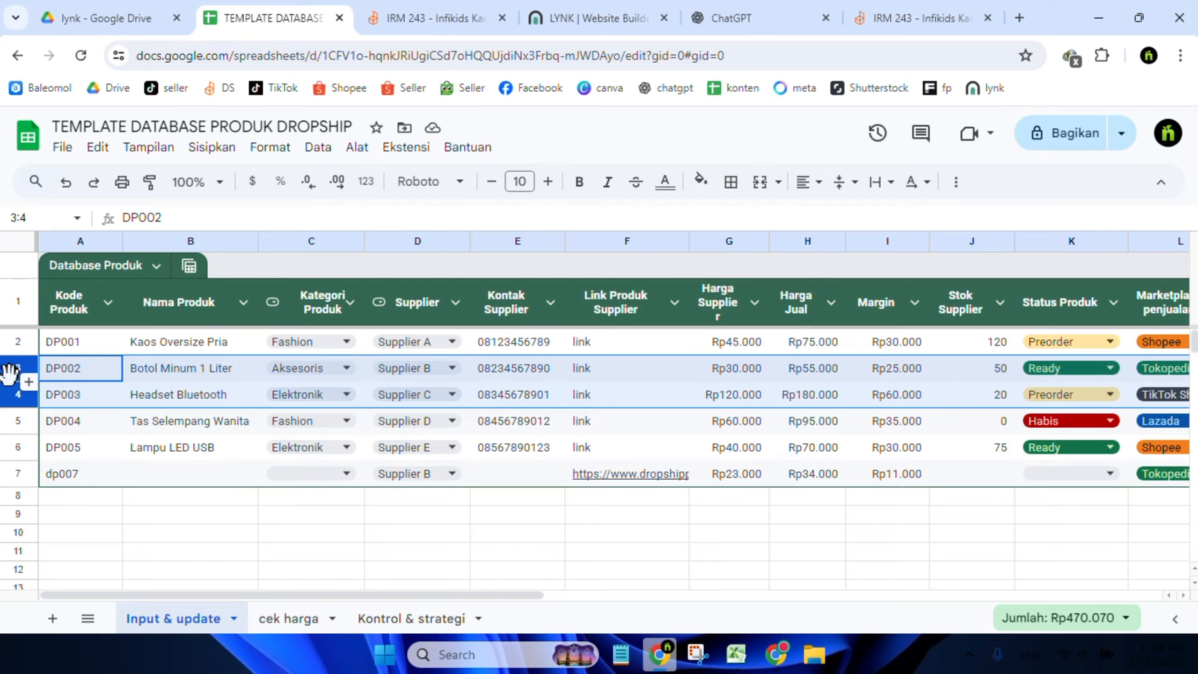
{"action": "left_click_drag", "start_coordinate": [8, 373], "coordinate": [93, 396]}
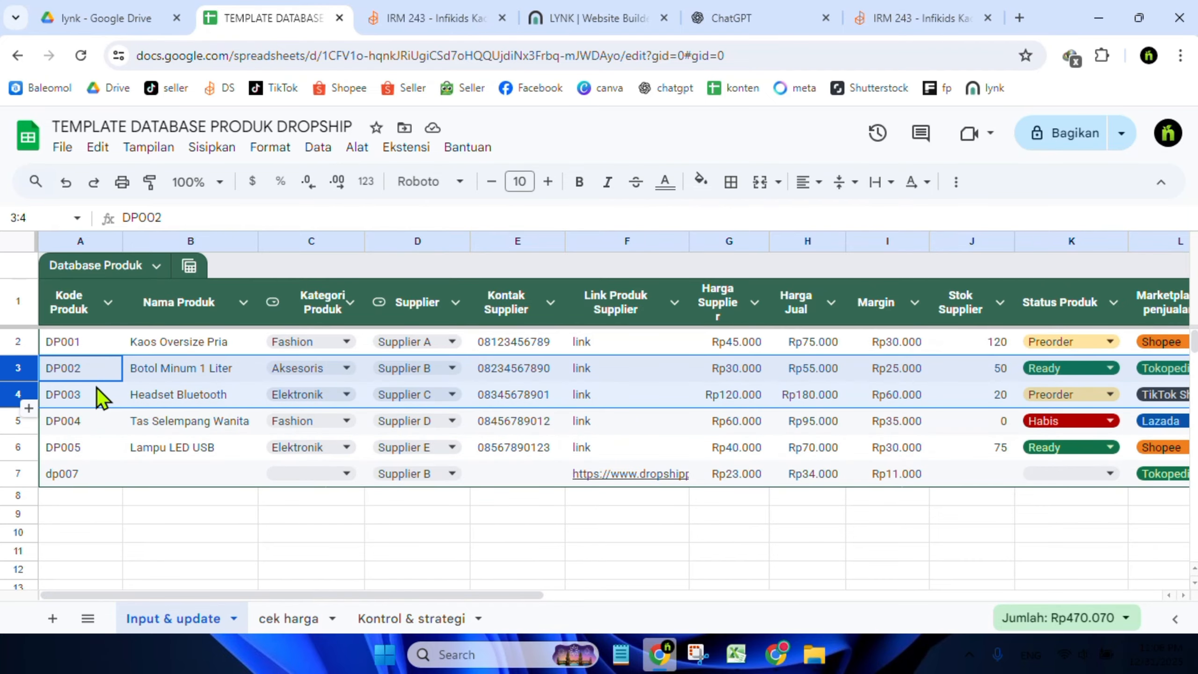
{"action": "left_click", "coordinate": [87, 496]}
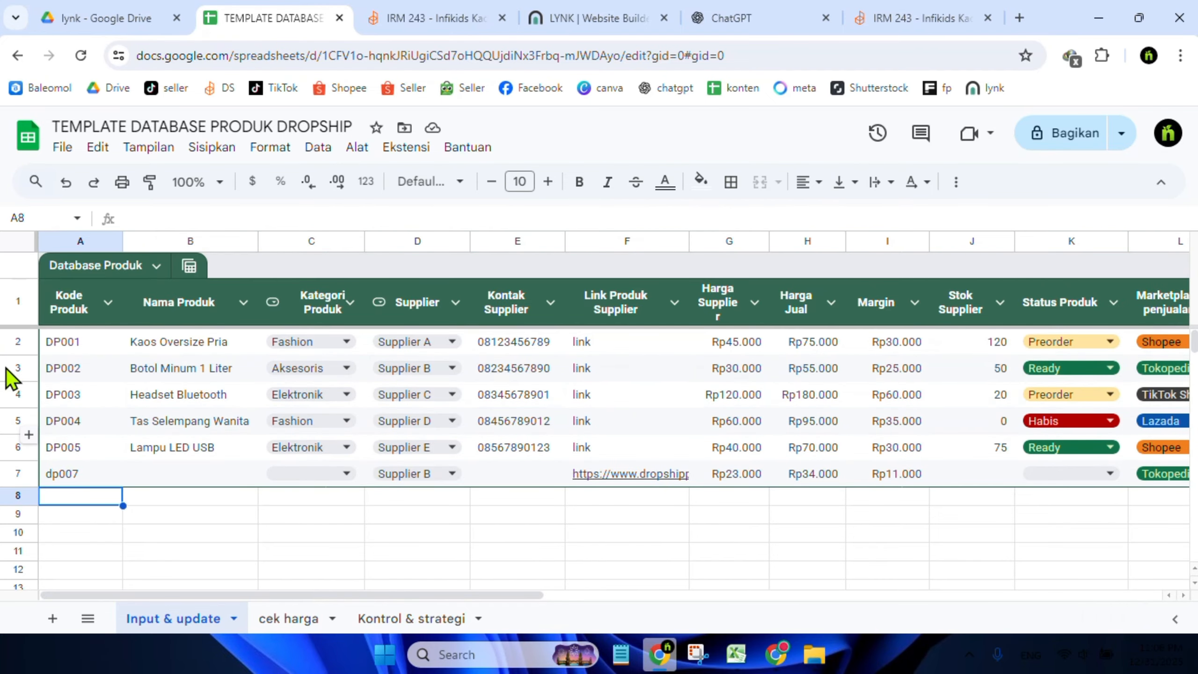
{"action": "left_click_drag", "start_coordinate": [10, 371], "coordinate": [182, 572]}
{"action": "right_click", "coordinate": [163, 415]}
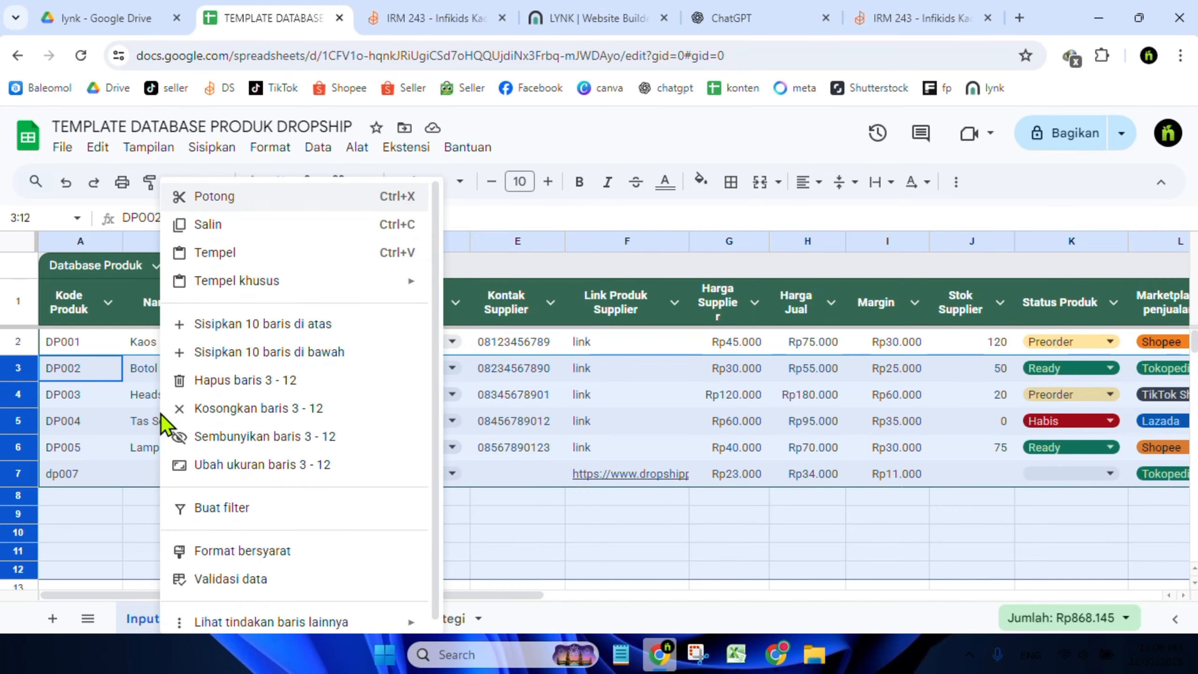
{"action": "left_click", "coordinate": [261, 406]}
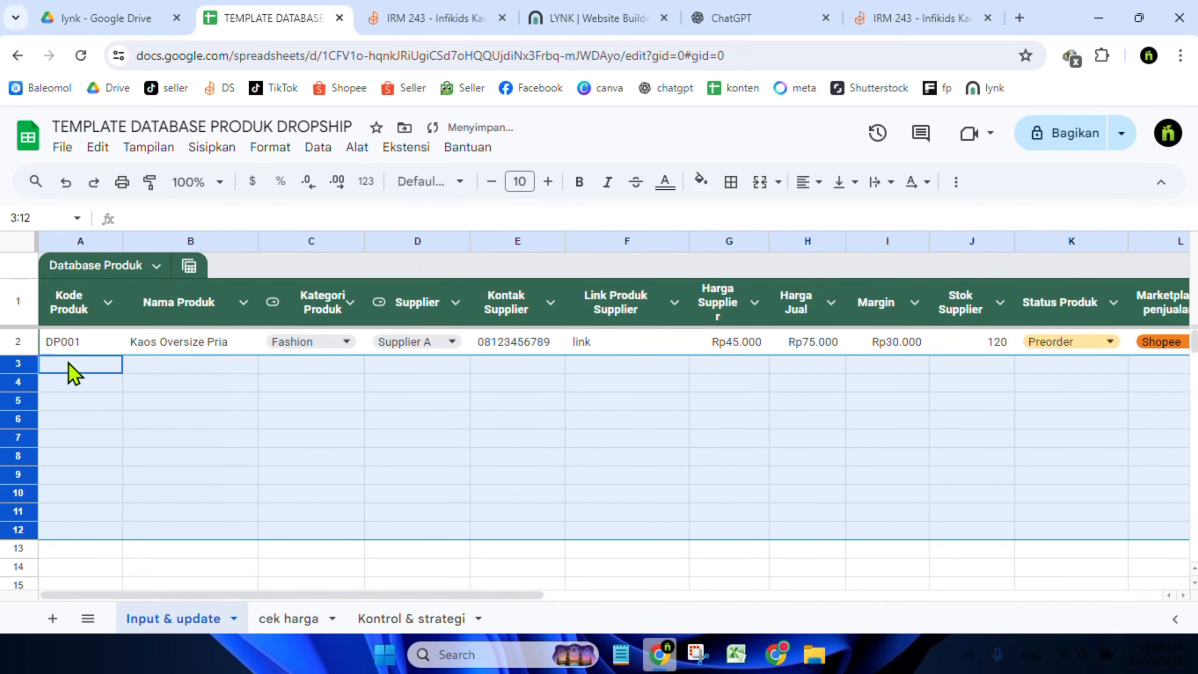
{"action": "left_click", "coordinate": [81, 341]}
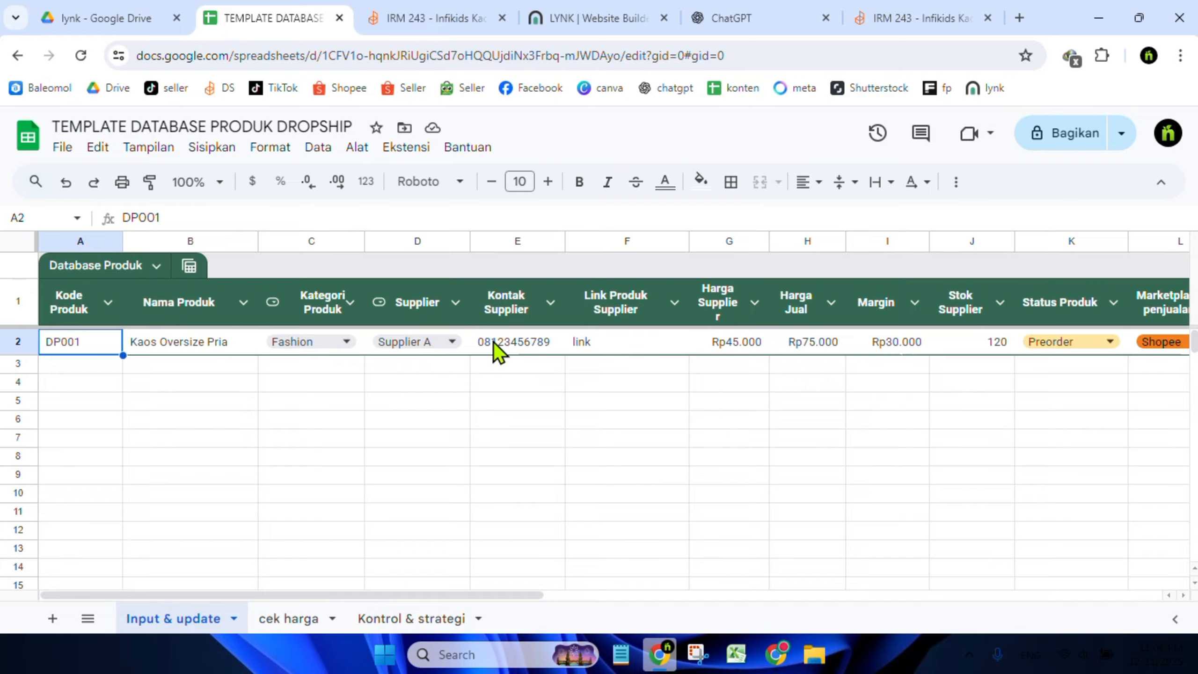
{"action": "left_click", "coordinate": [289, 620]}
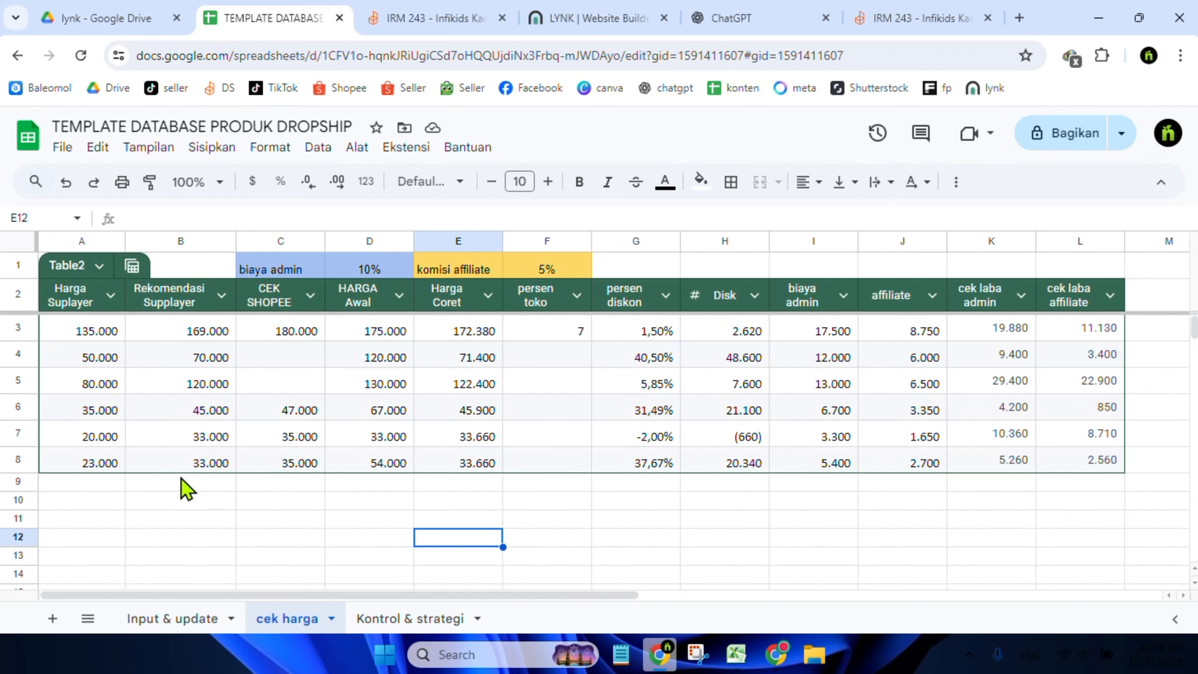
{"action": "left_click", "coordinate": [14, 354]}
{"action": "scroll", "coordinate": [110, 404], "scroll_direction": "down", "scroll_amount": 4}
{"action": "scroll", "coordinate": [110, 362], "scroll_direction": "up", "scroll_amount": 2}
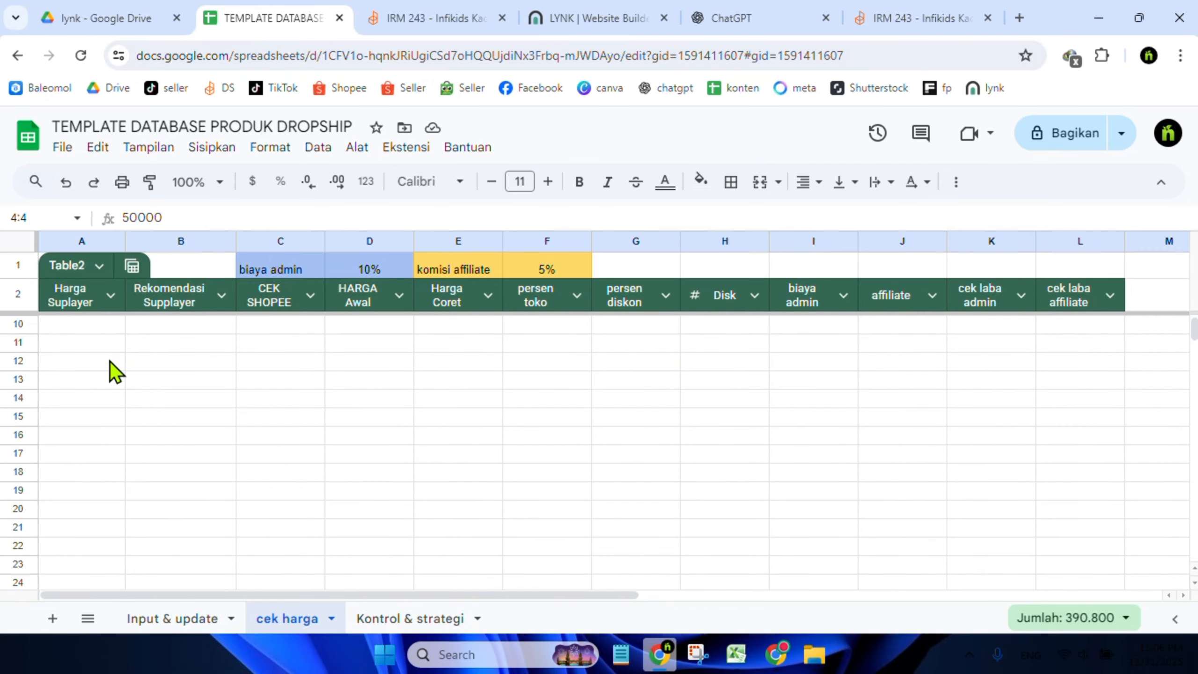
{"action": "scroll", "coordinate": [1193, 330], "scroll_direction": "up", "scroll_amount": 2}
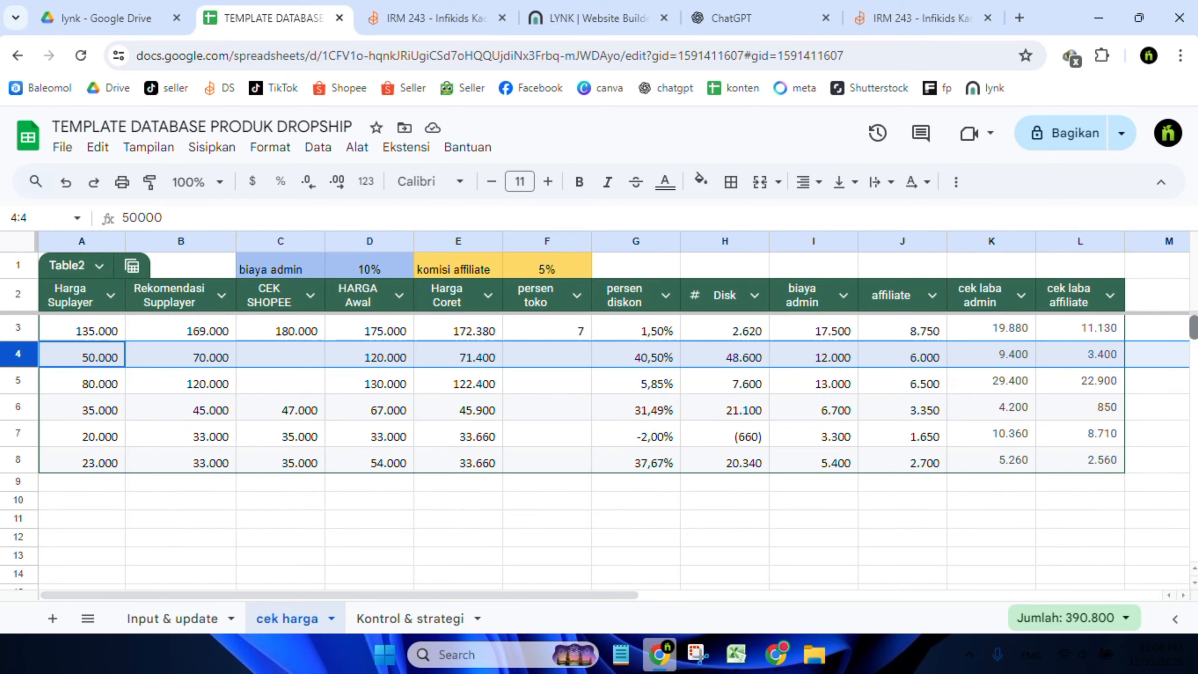
{"action": "left_click", "coordinate": [86, 334]}
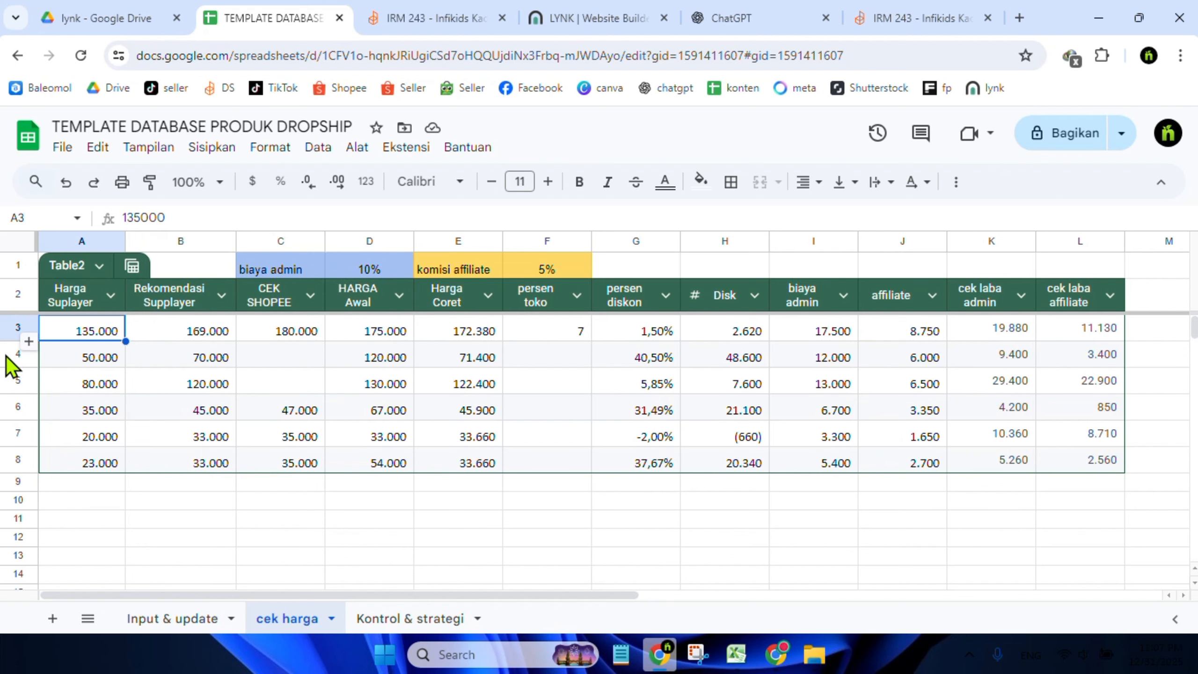
{"action": "left_click_drag", "start_coordinate": [9, 359], "coordinate": [278, 515]}
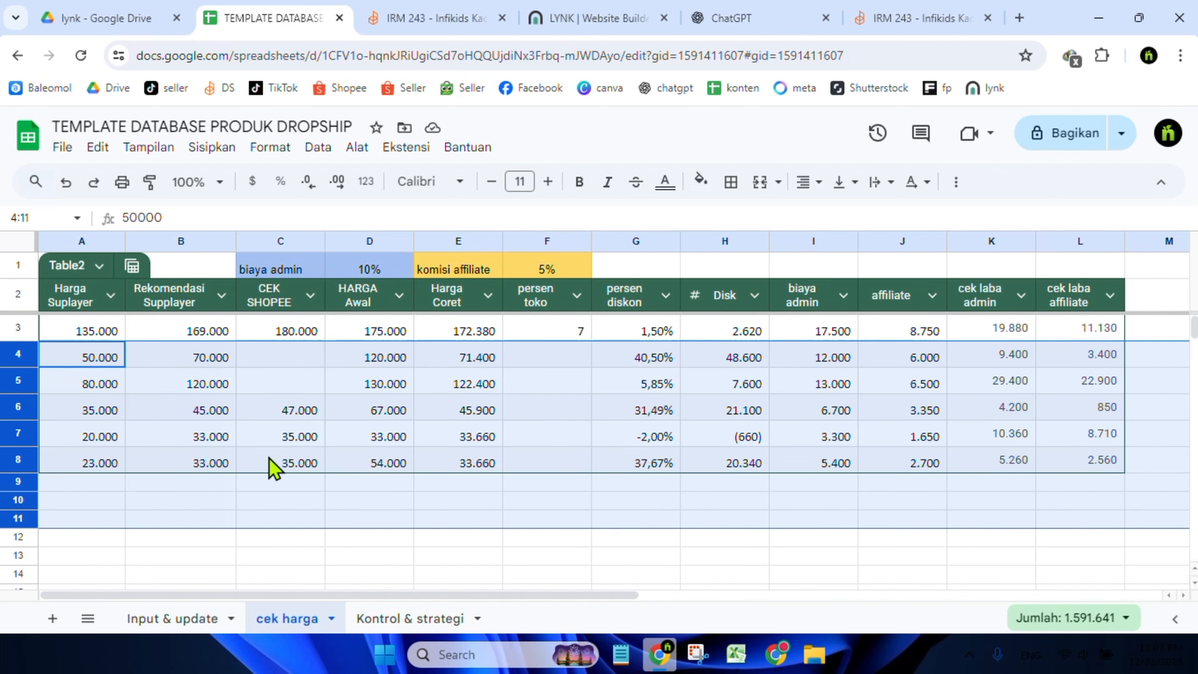
{"action": "right_click", "coordinate": [269, 458]}
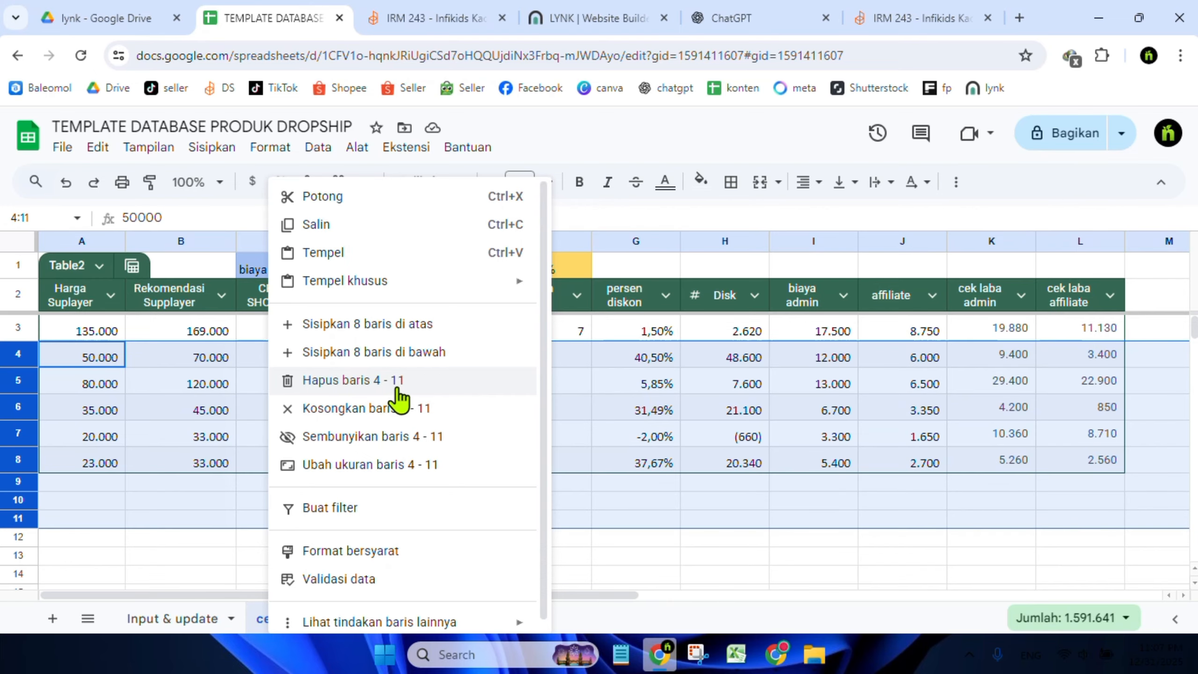
{"action": "left_click", "coordinate": [193, 464]}
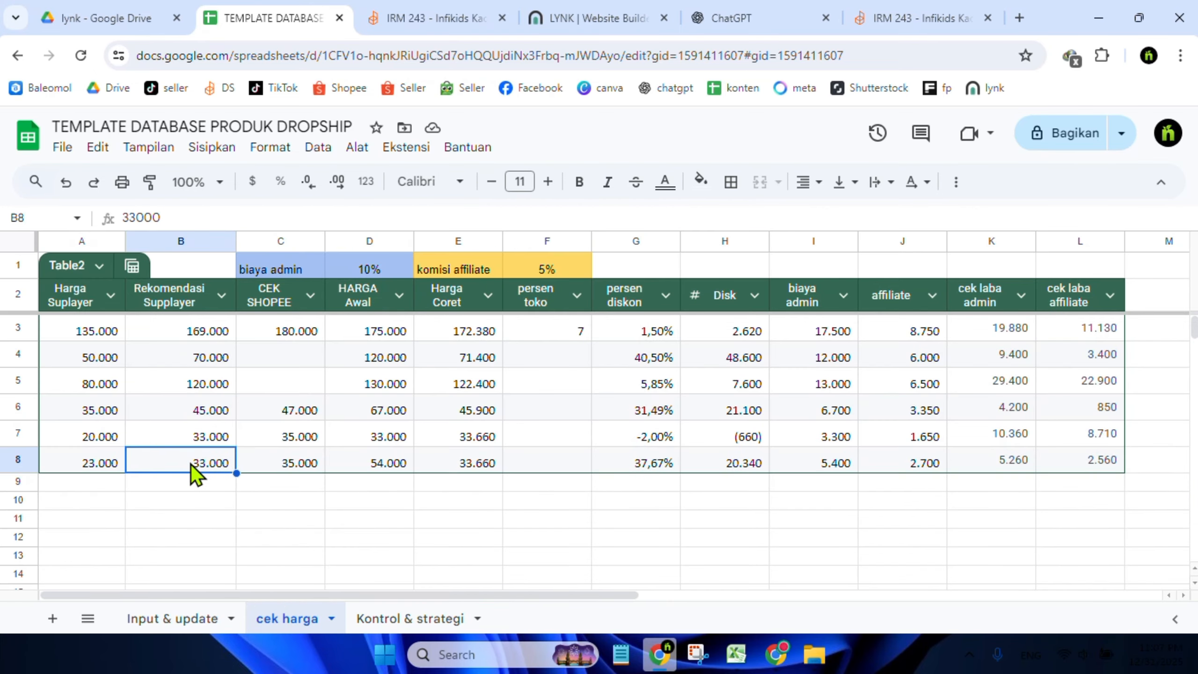